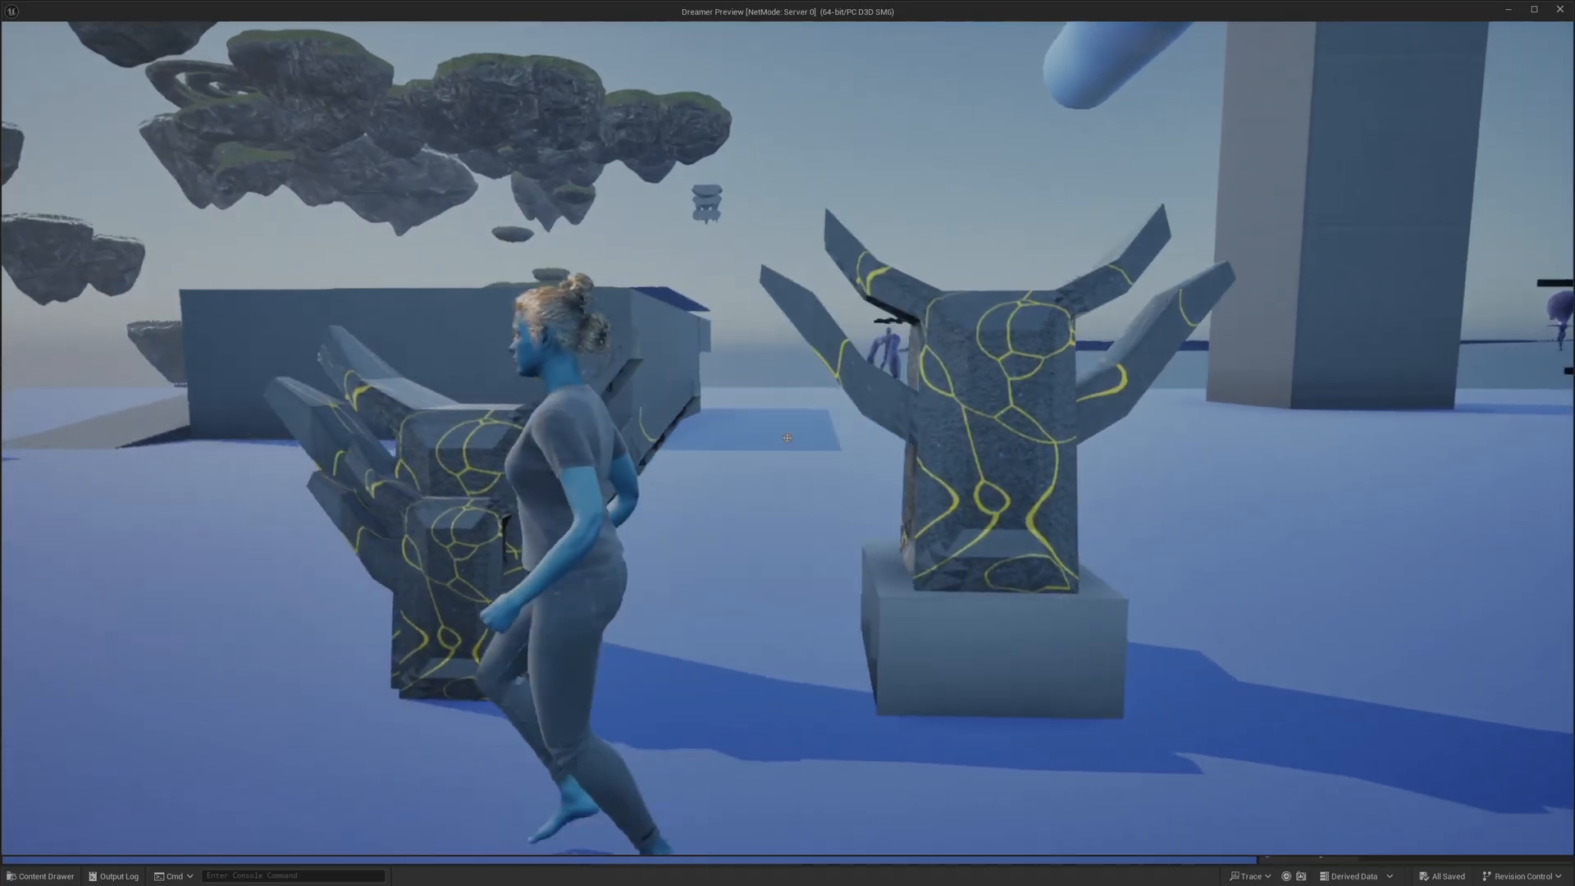
Add the Secondary Damage and Secondary Critical Chance mods to the inventory at the debug pedestal
key("e")
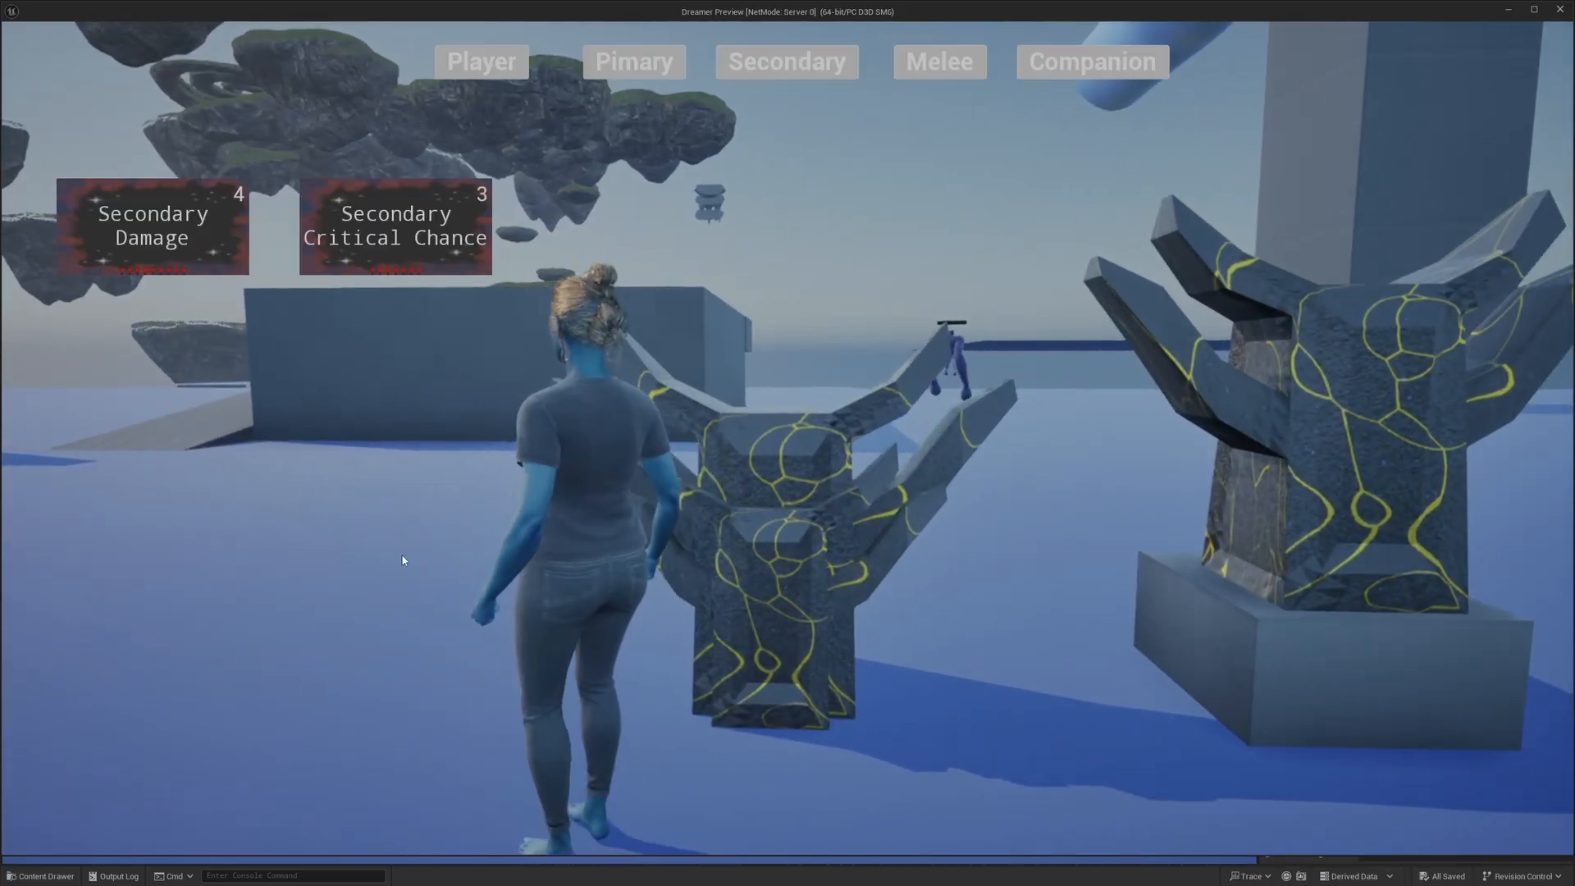
left_click(354, 232)
key("d")
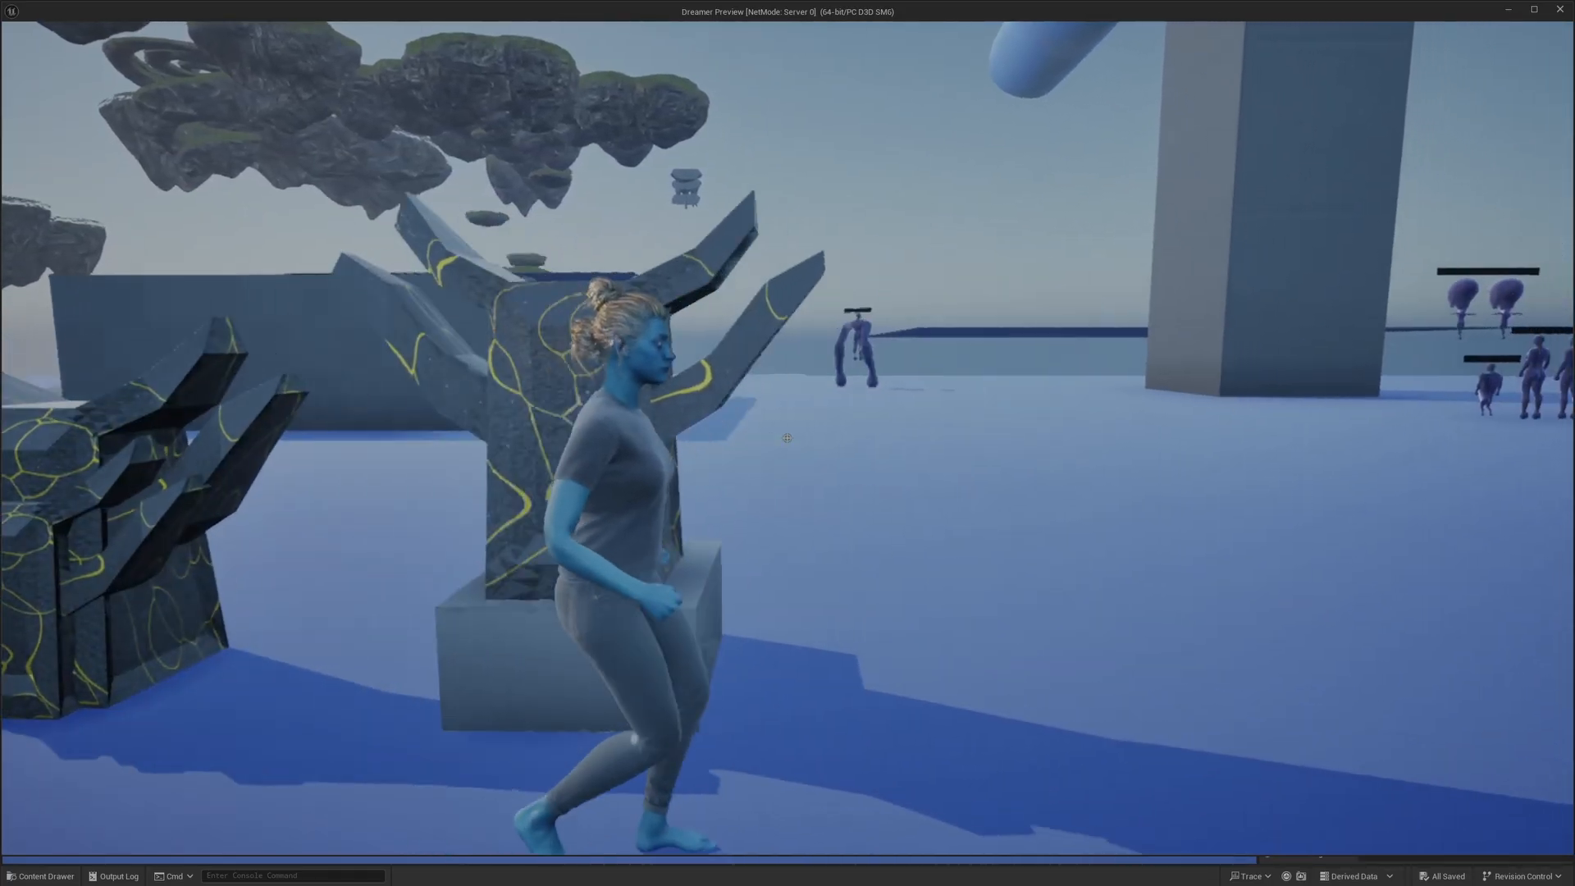
Equip the Finger Pistol with the Secondary Damage and Secondary Critical Chance mods in the first two upper mod slots
key("Tab")
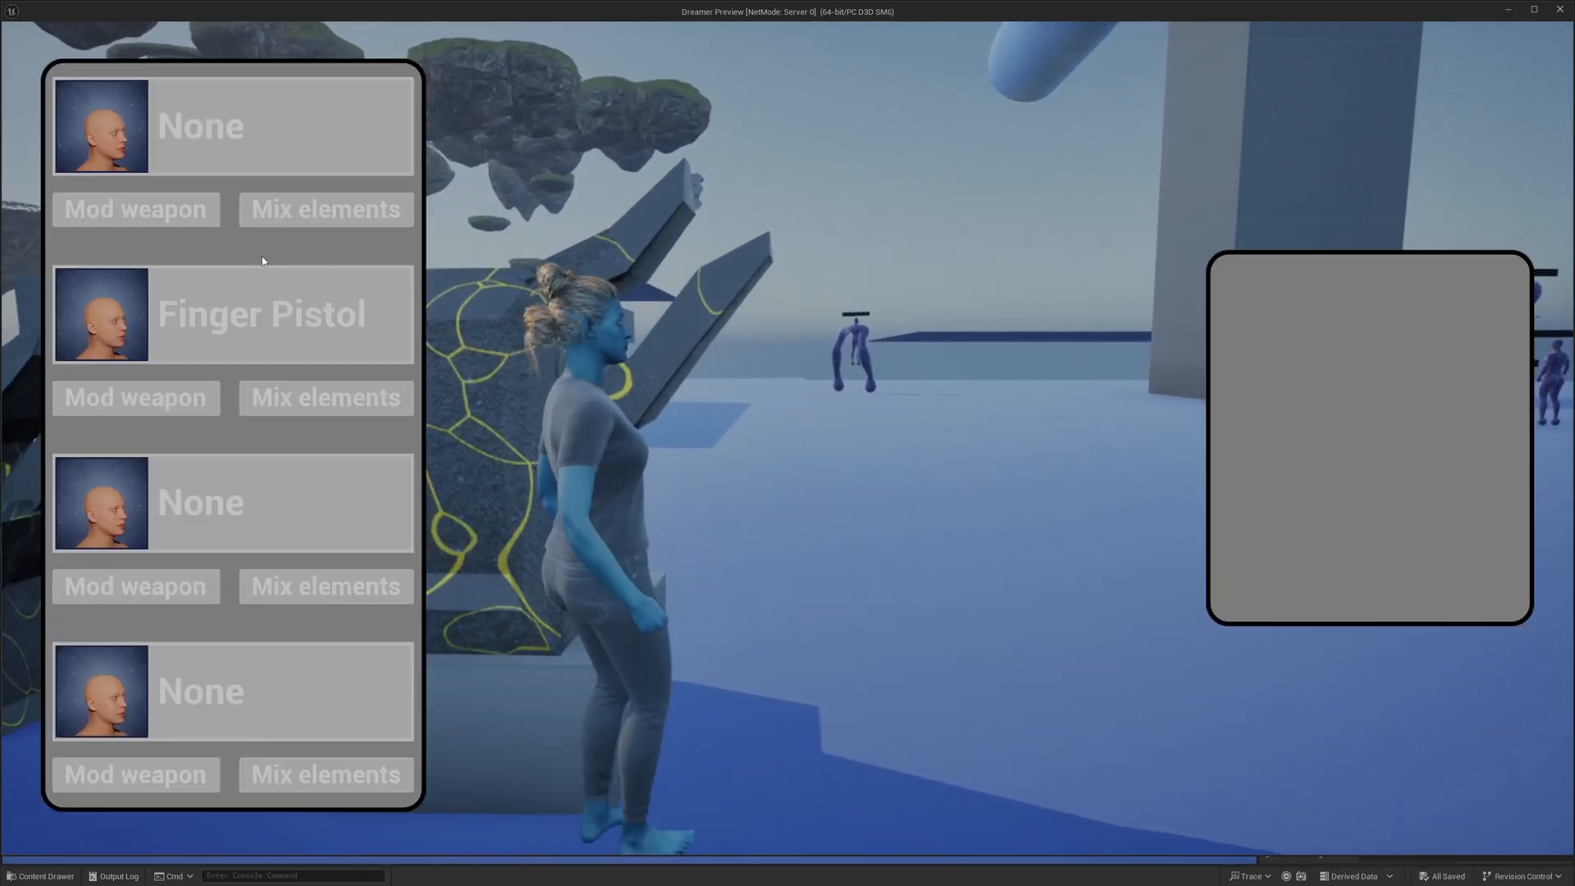
left_click(156, 396)
left_click_drag(151, 627, 378, 328)
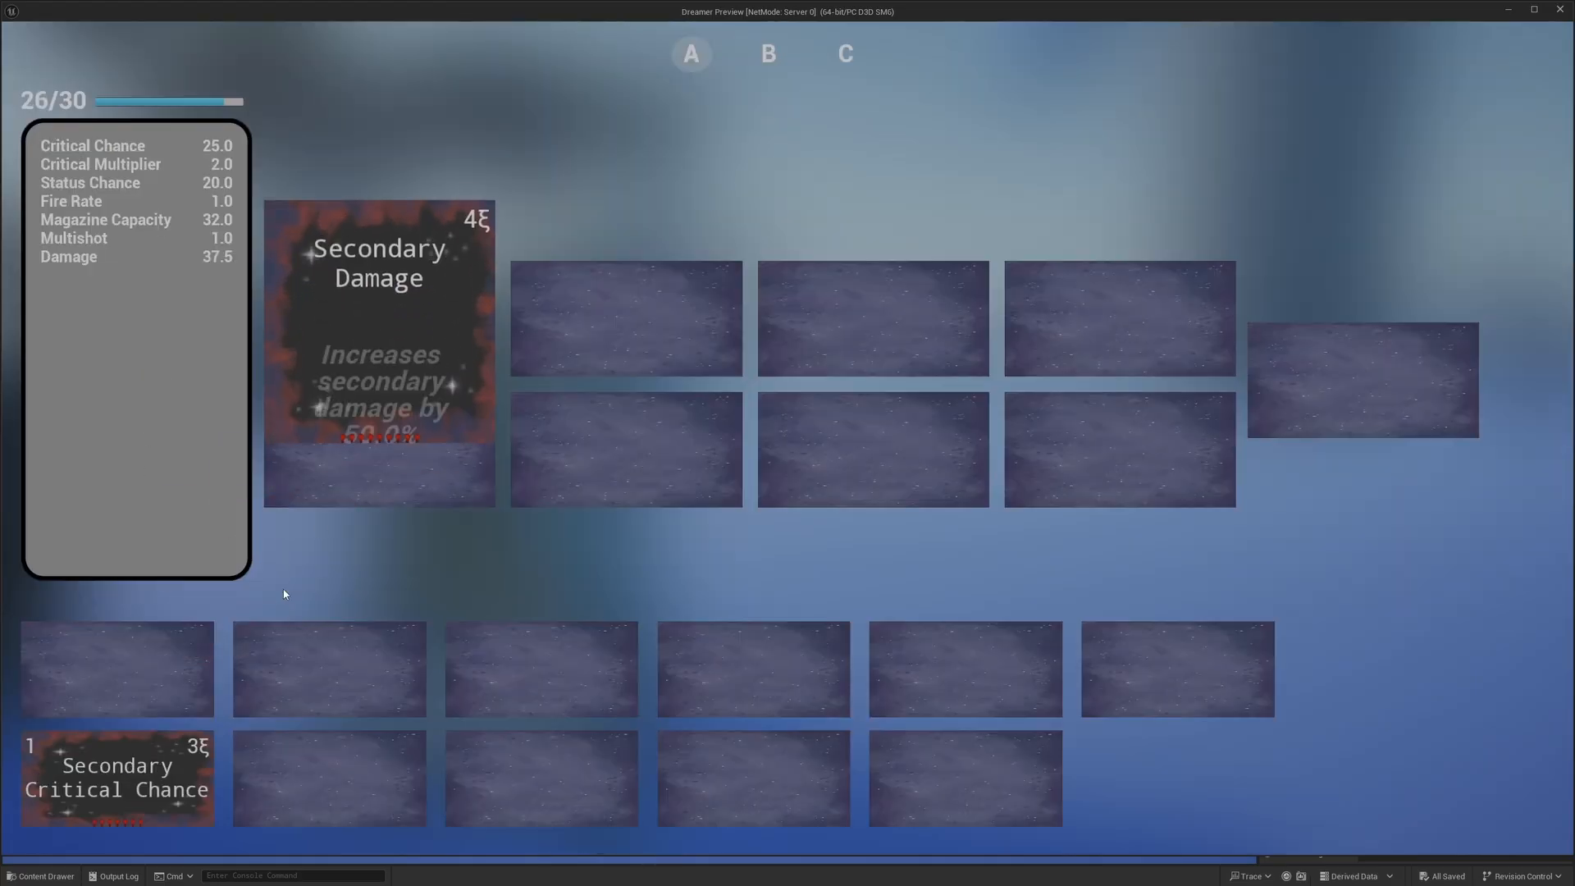
left_click_drag(117, 778, 607, 328)
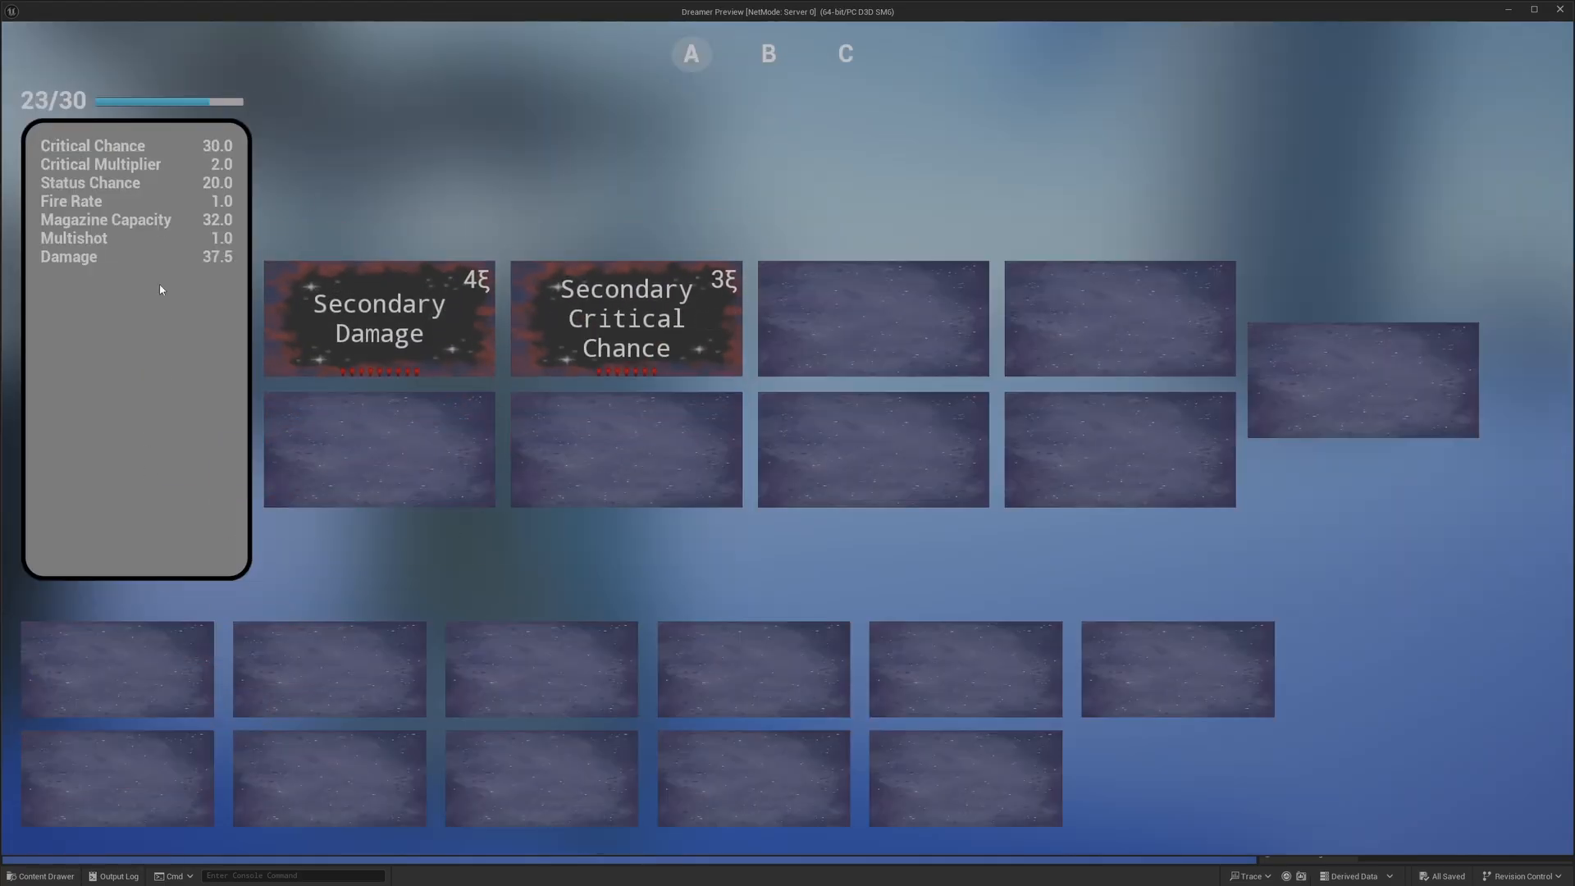
Swap the Finger Pistol's two equipped mods, move them back to the inventory and leave the mod screen
left_click_drag(354, 292, 374, 338)
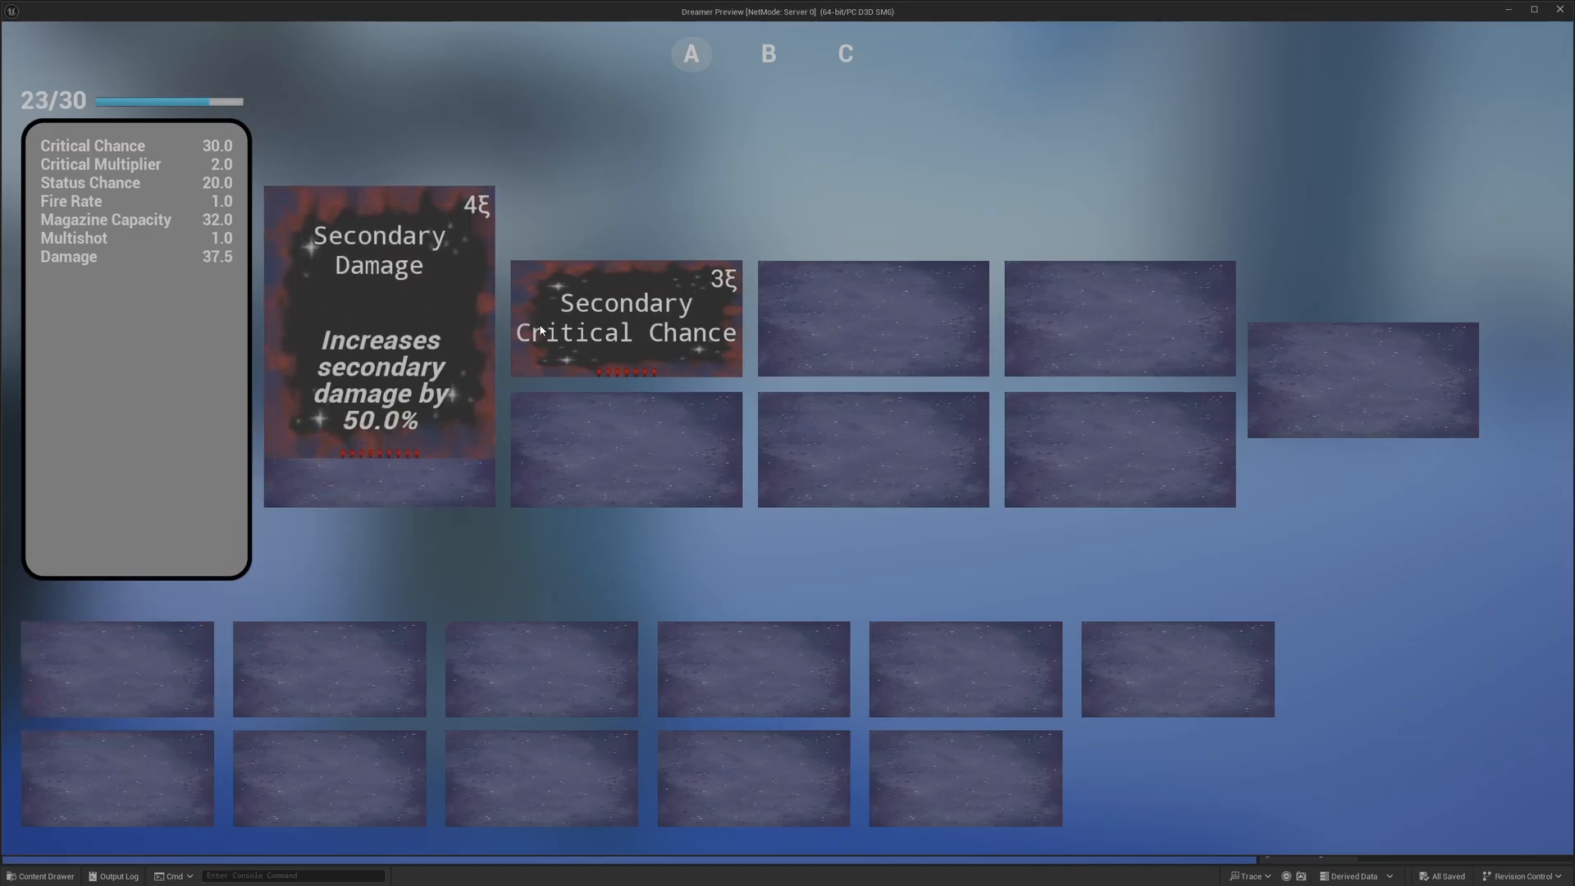
left_click_drag(574, 337, 151, 634)
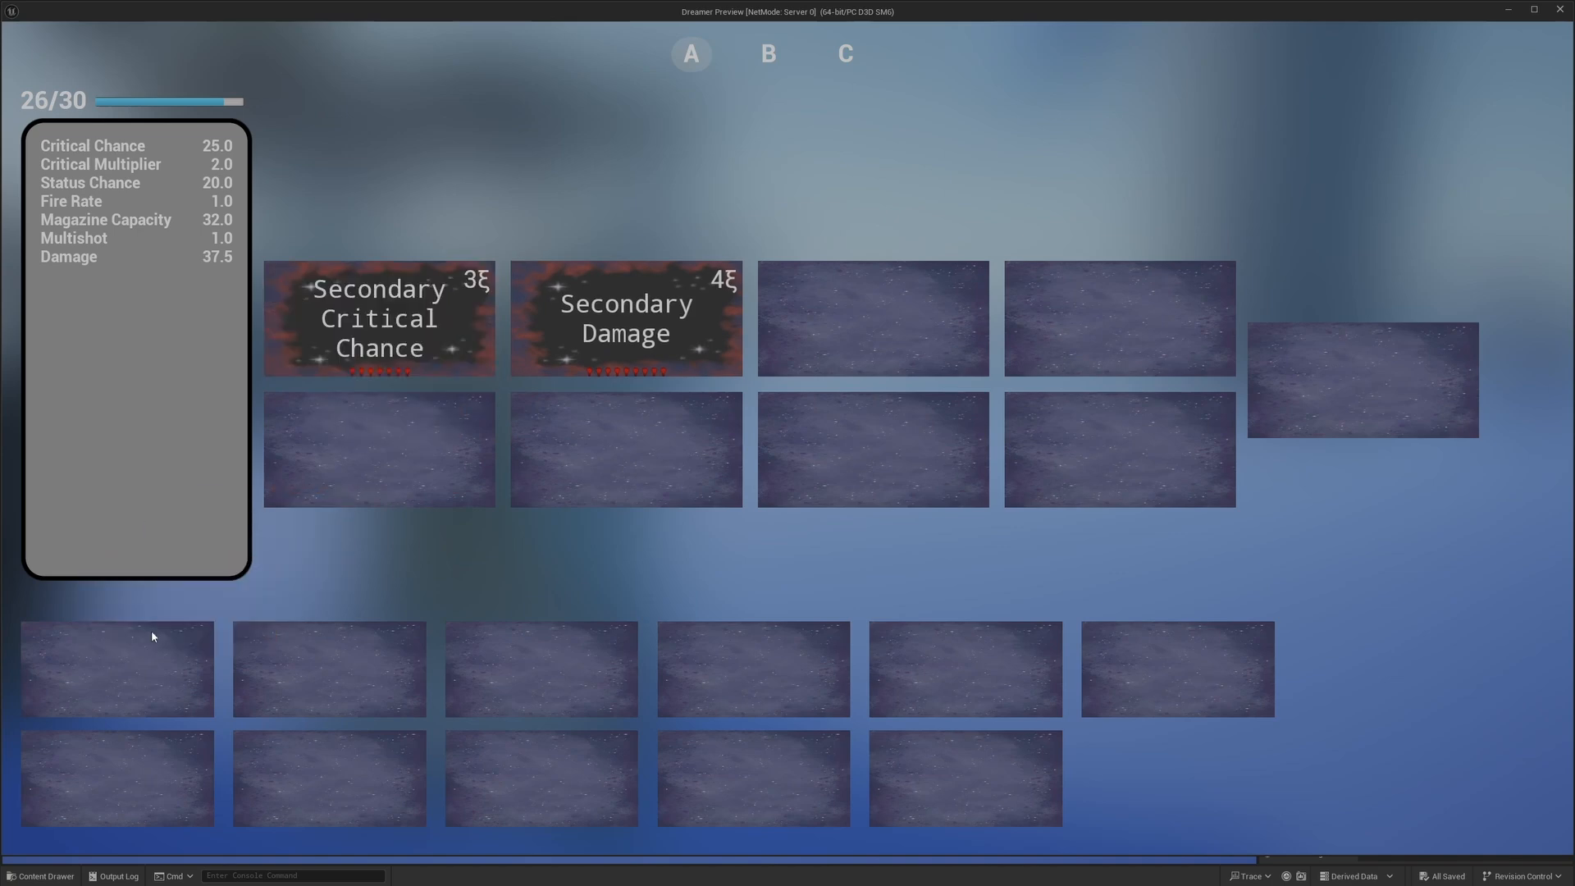
left_click_drag(372, 359, 100, 644)
left_click_drag(538, 422, 115, 692)
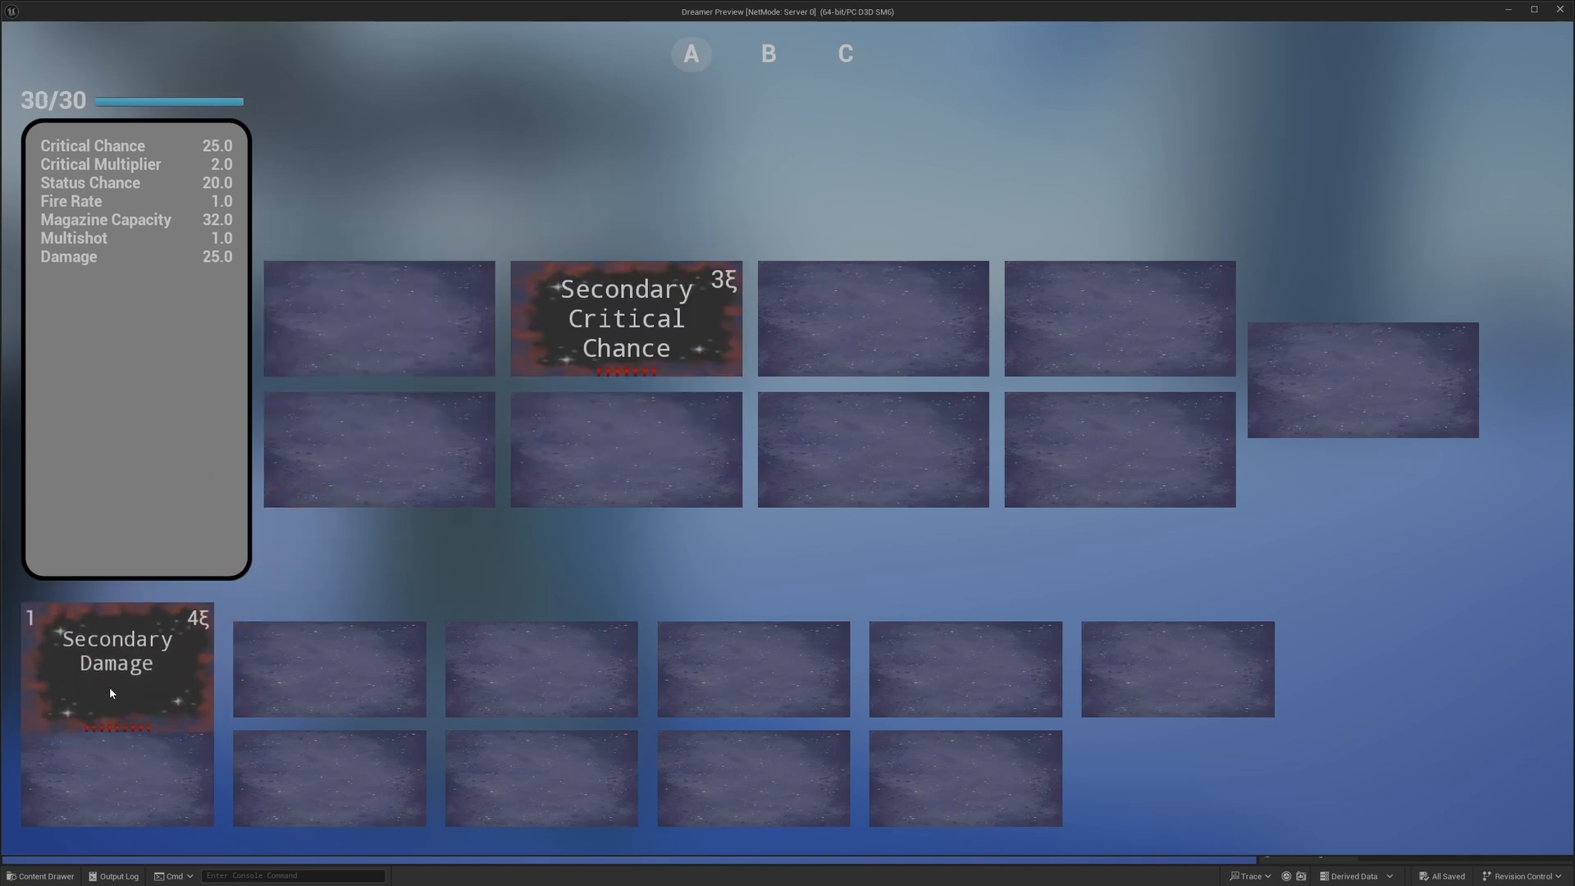
left_click_drag(579, 344, 115, 689)
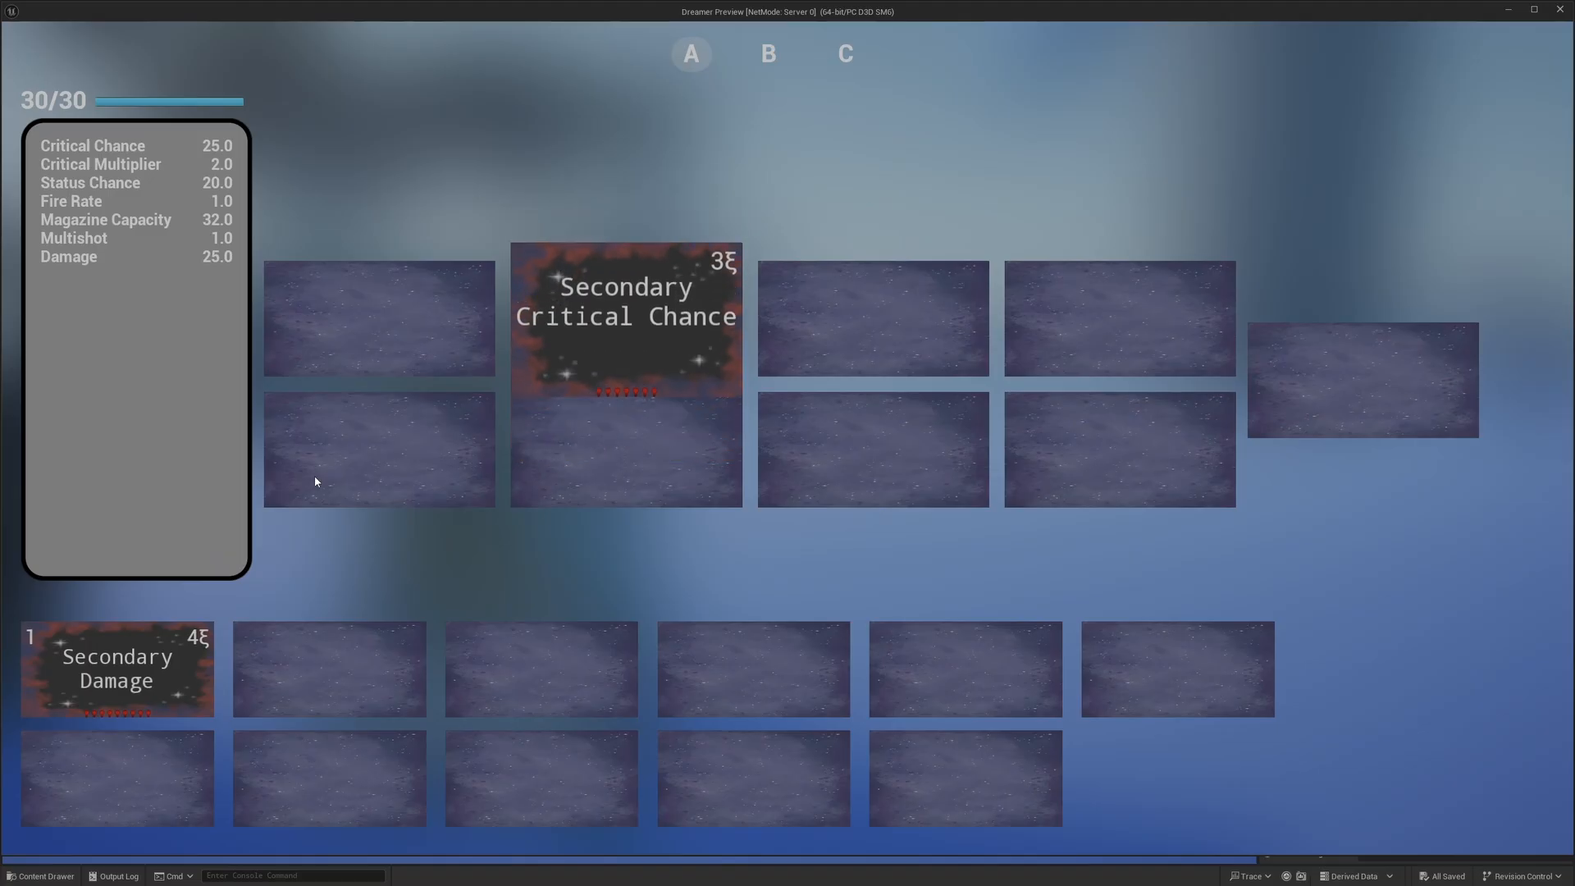
key("Tab")
Run the character to a humanoid enemy and shoot it repeatedly with the unmodded Finger Pistol to test its base damage
key("w")
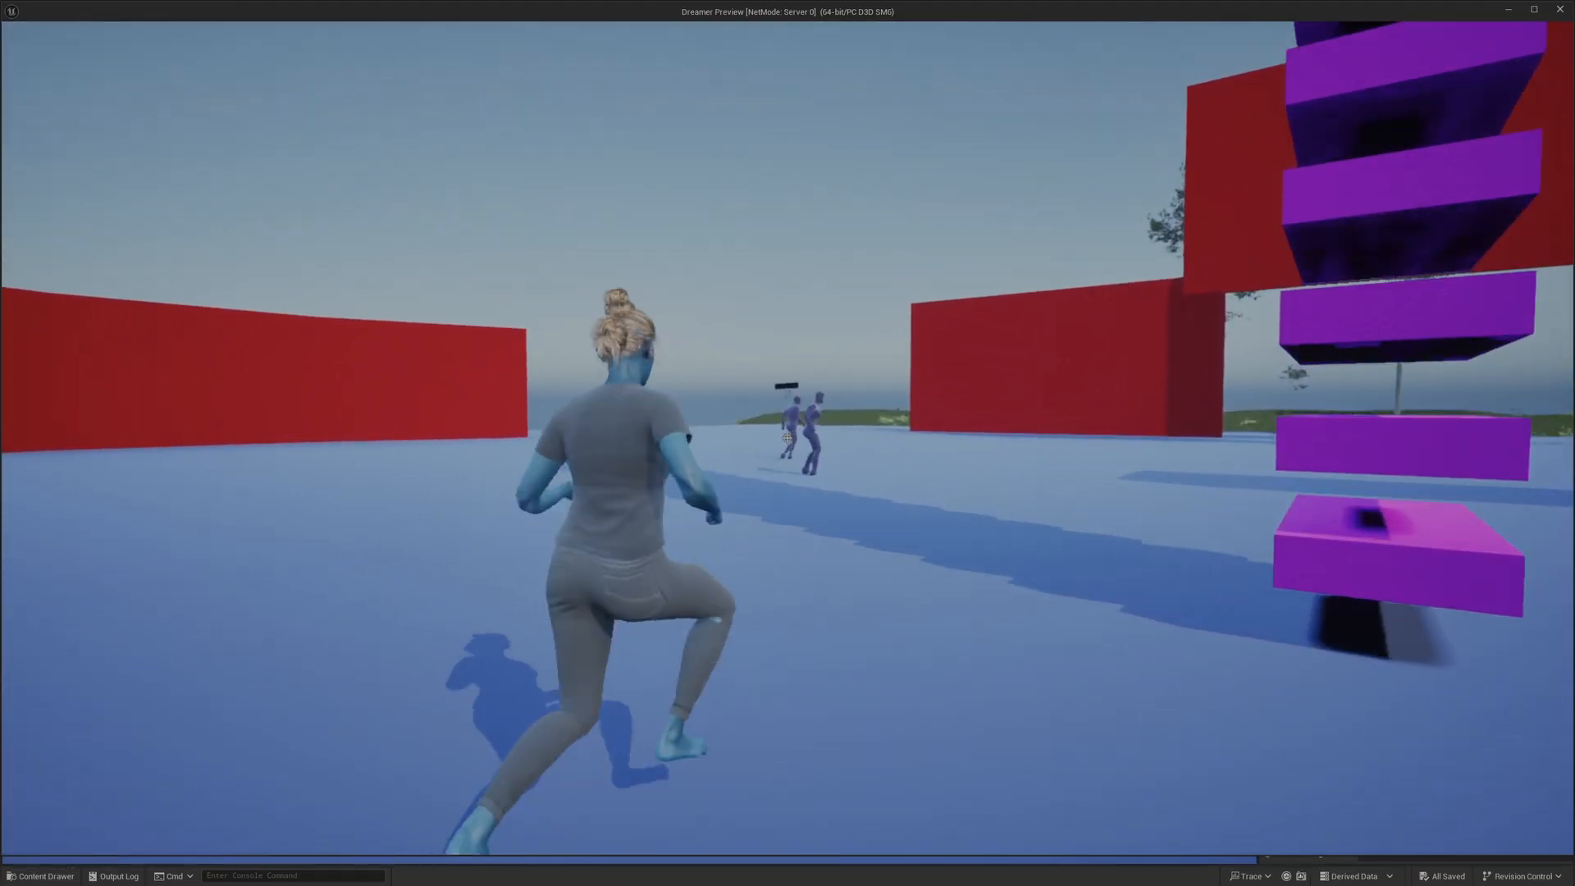
key("d")
key("s")
left_click(787, 438)
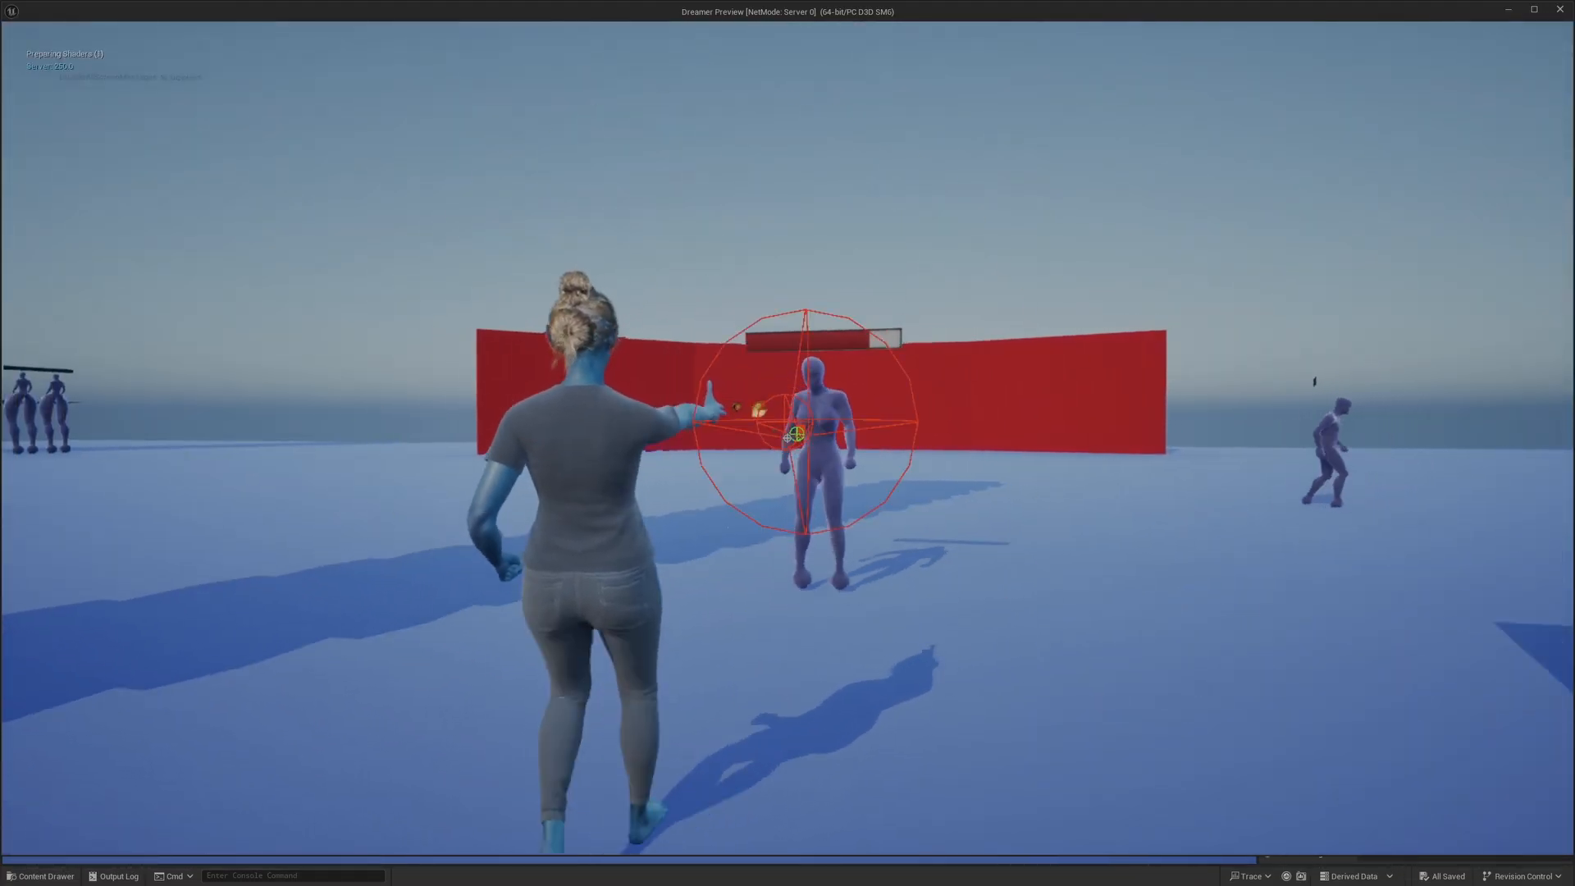
left_click(786, 438)
left_click(787, 438)
key("d")
left_click(787, 438)
left_click(787, 438)
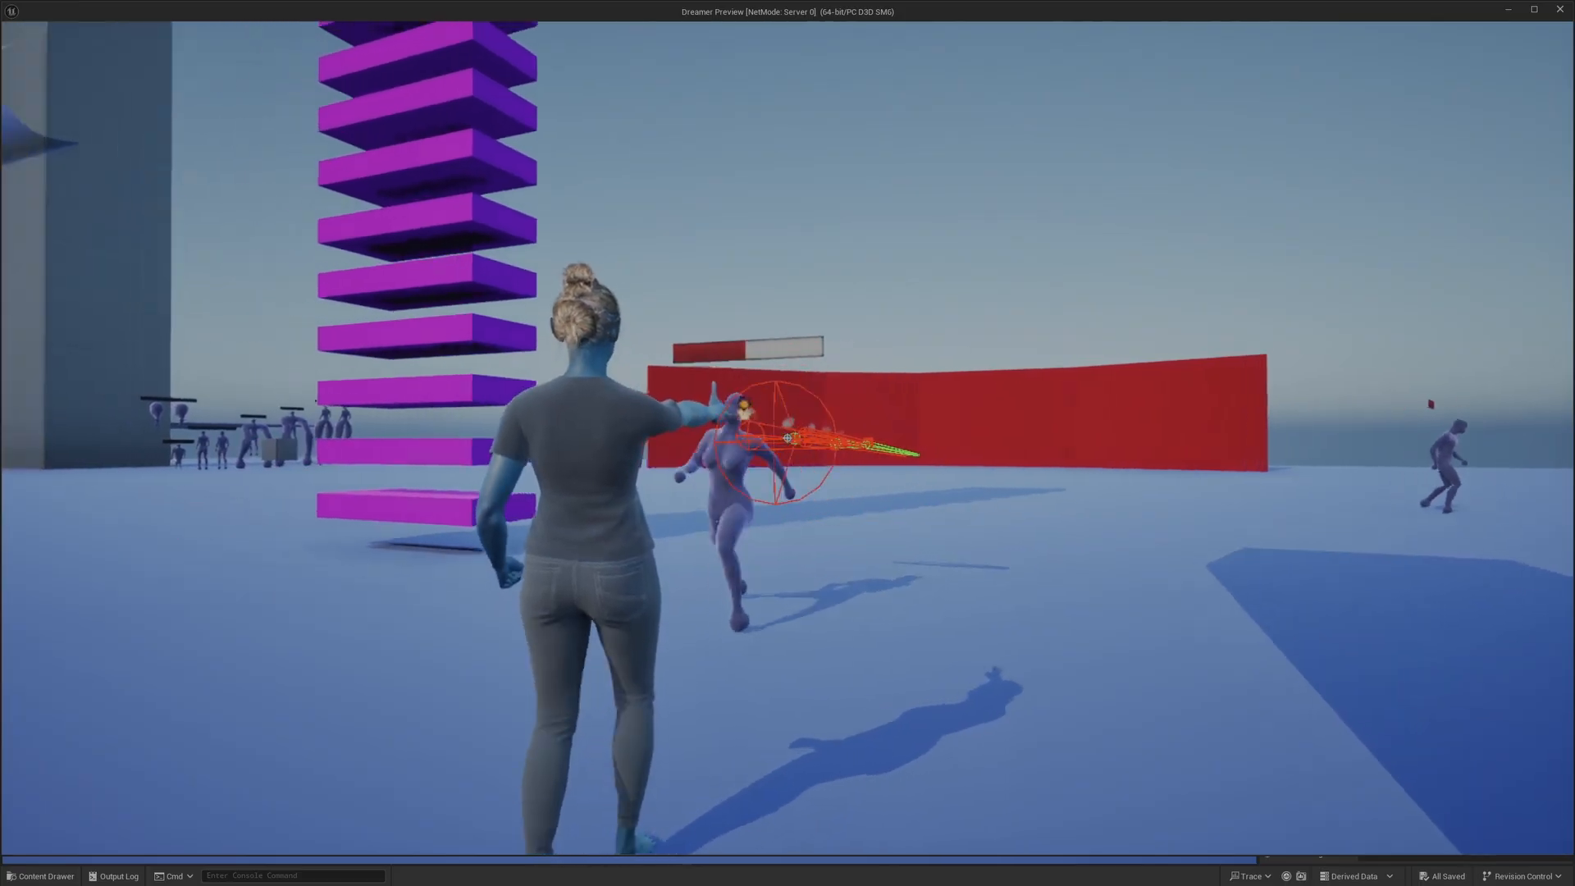
left_click(786, 438)
left_click(787, 438)
left_click(787, 437)
left_click(787, 438)
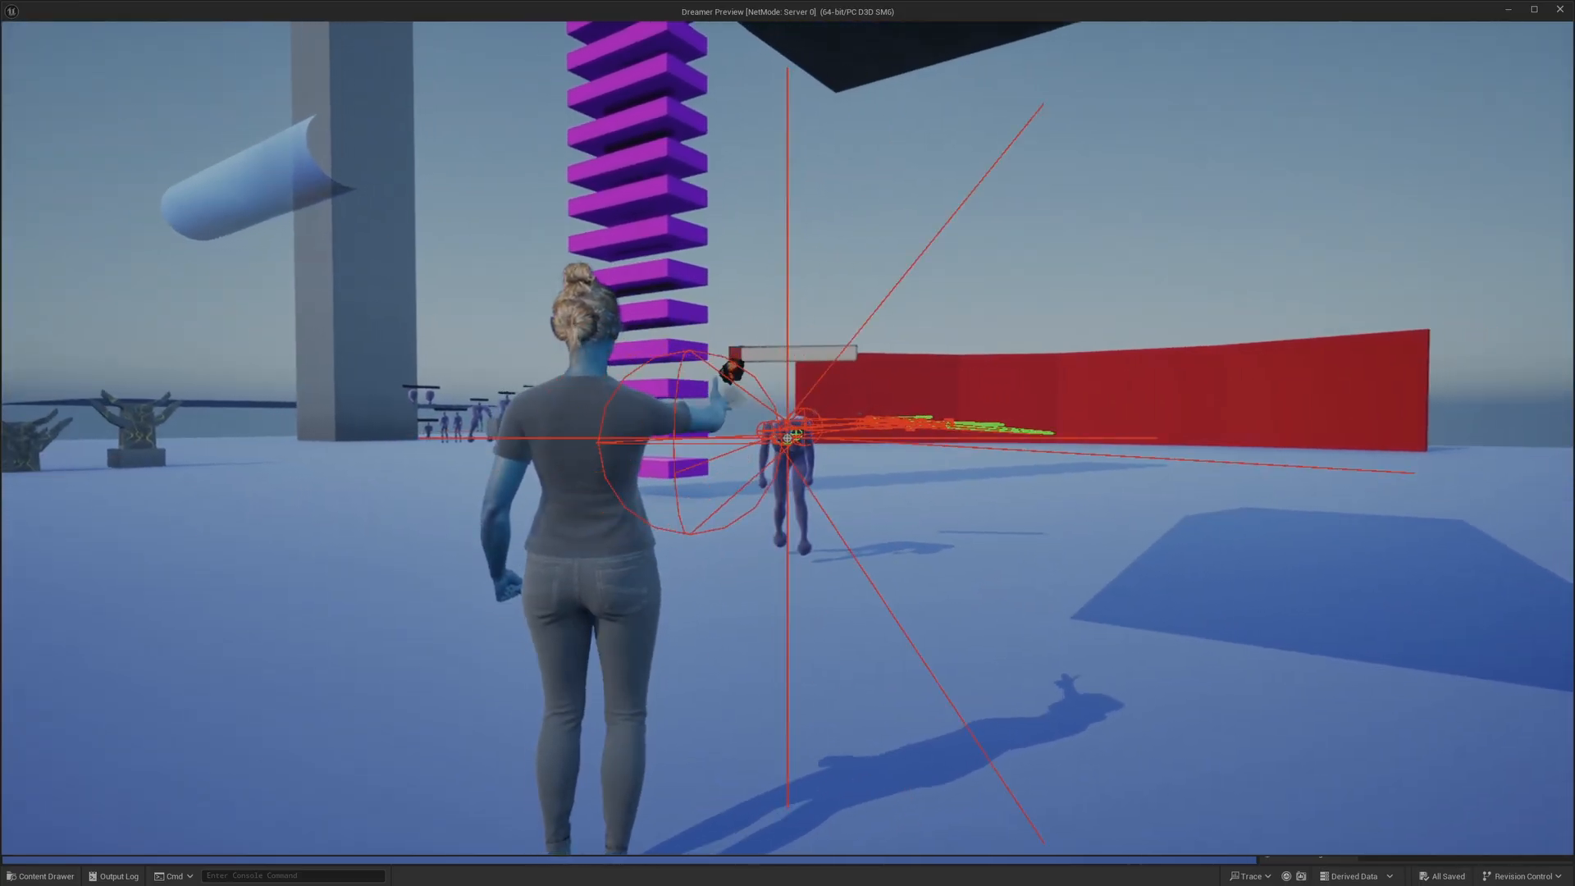
Equip a mod from the inventory in the Finger Pistol's first mod slot and return to the game
key("w")
key("w")
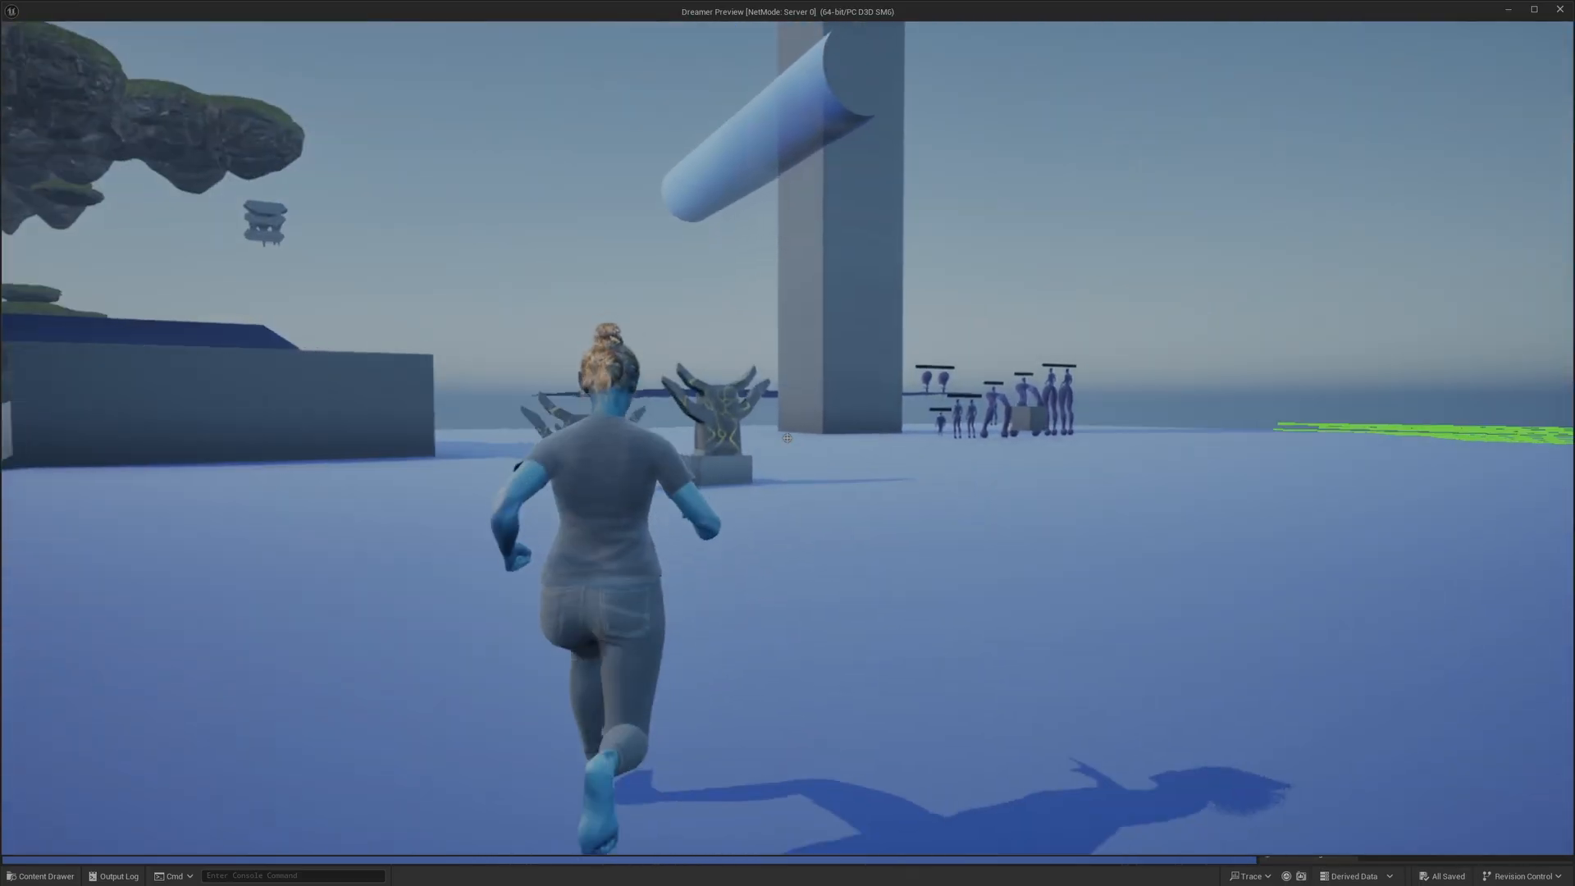
key("Tab")
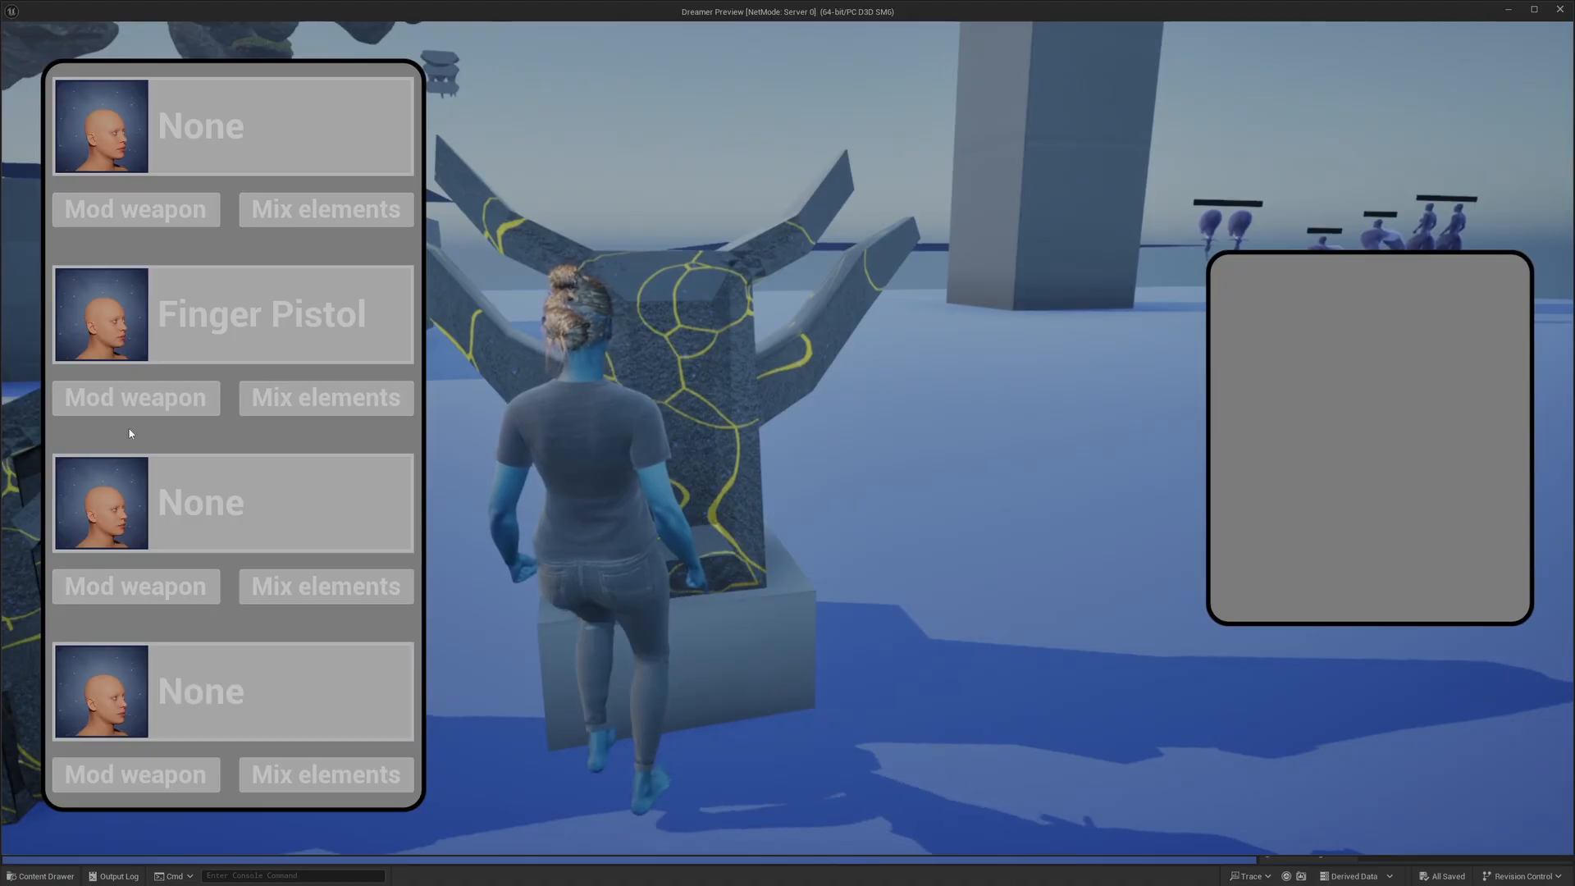
left_click(123, 402)
left_click_drag(105, 728, 352, 361)
key("Escape")
key("Tab")
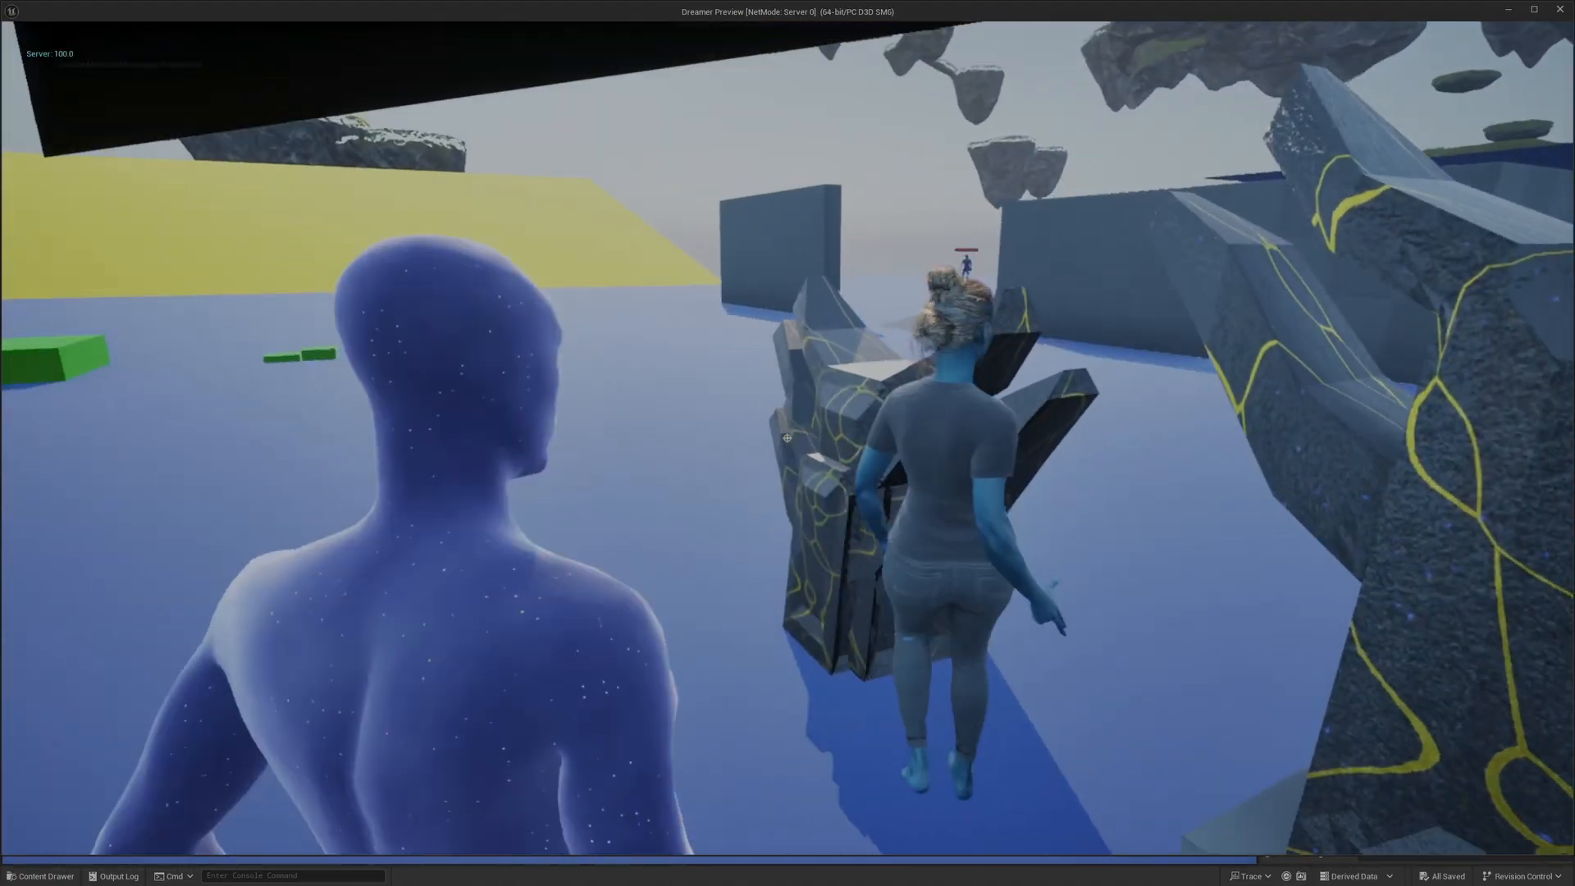
Shoot a humanoid enemy repeatedly with the modded Finger Pistol to test its damage
key("s")
key("a")
left_click(788, 438)
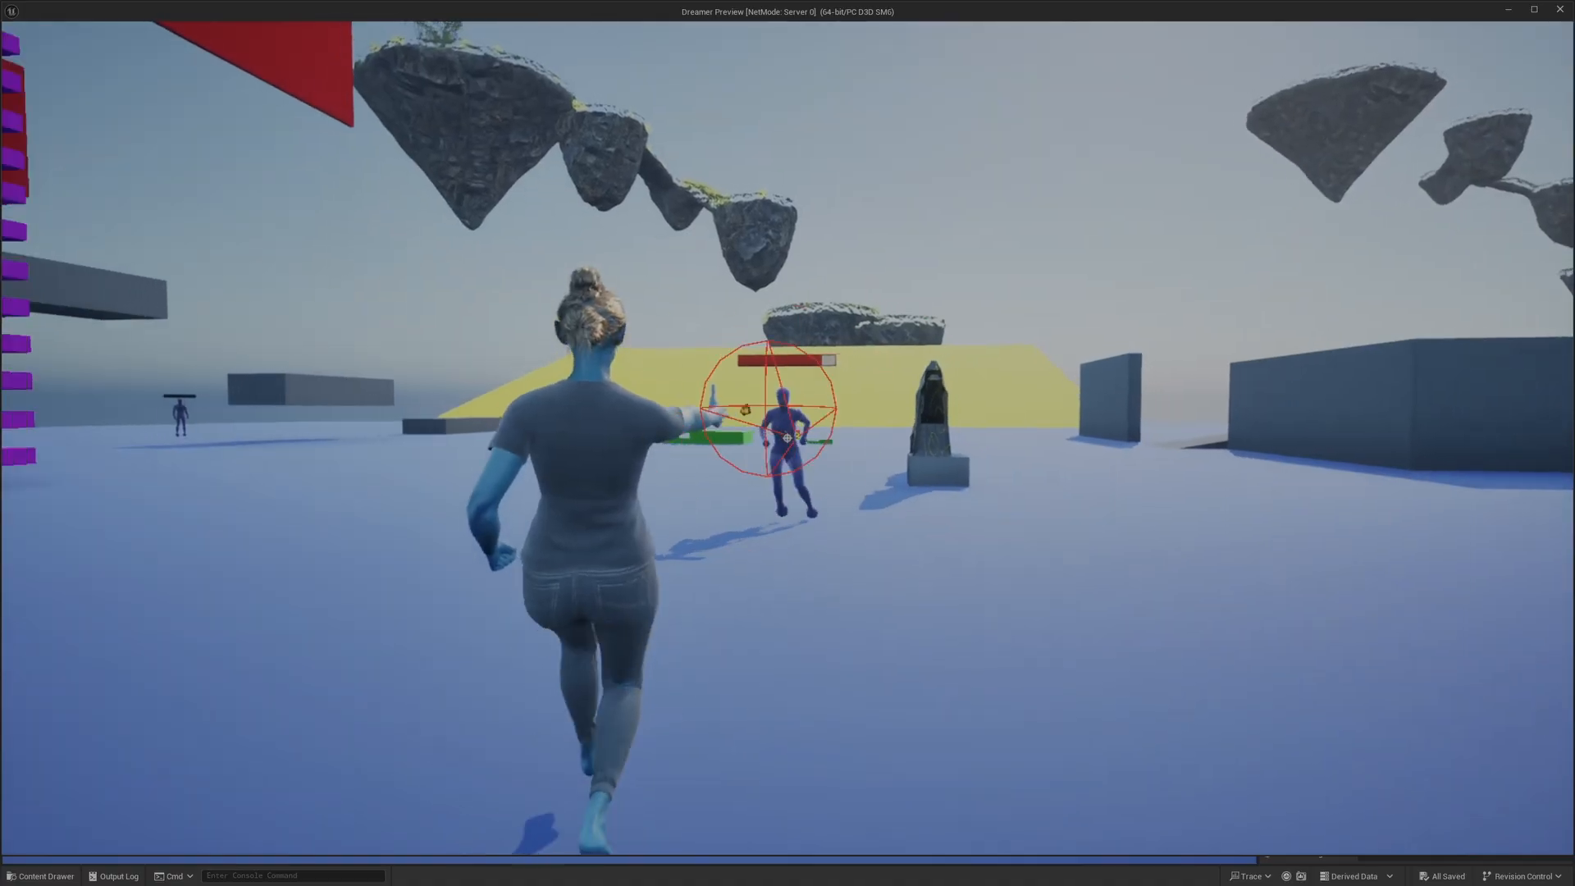
left_click(787, 438)
left_click(787, 438)
key("s")
left_click(787, 438)
left_click(787, 438)
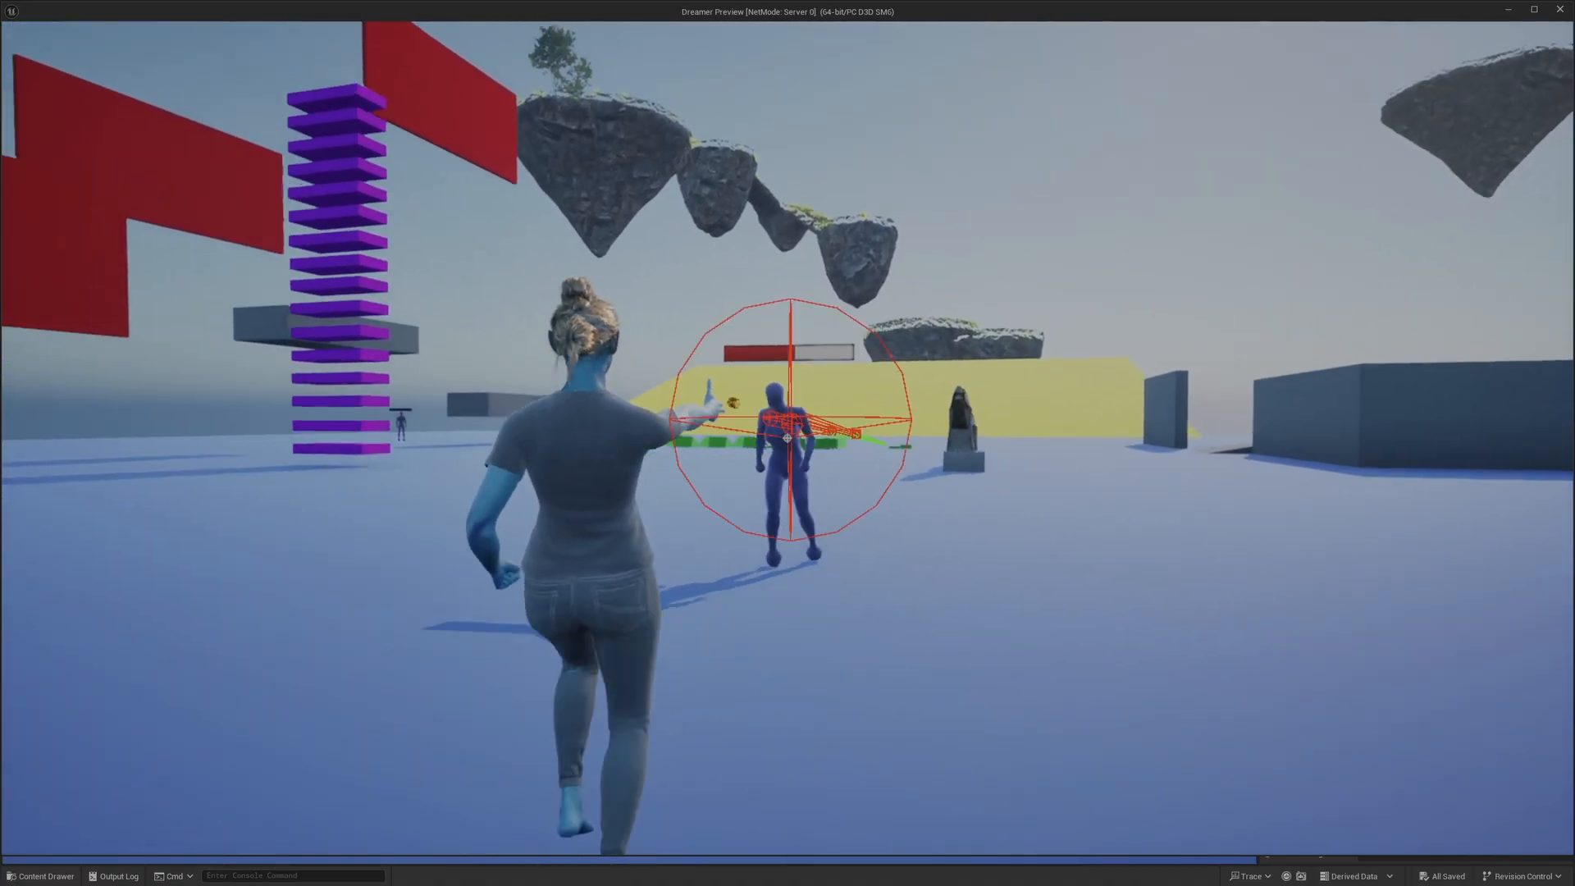
left_click(788, 438)
left_click(788, 438)
left_click(787, 438)
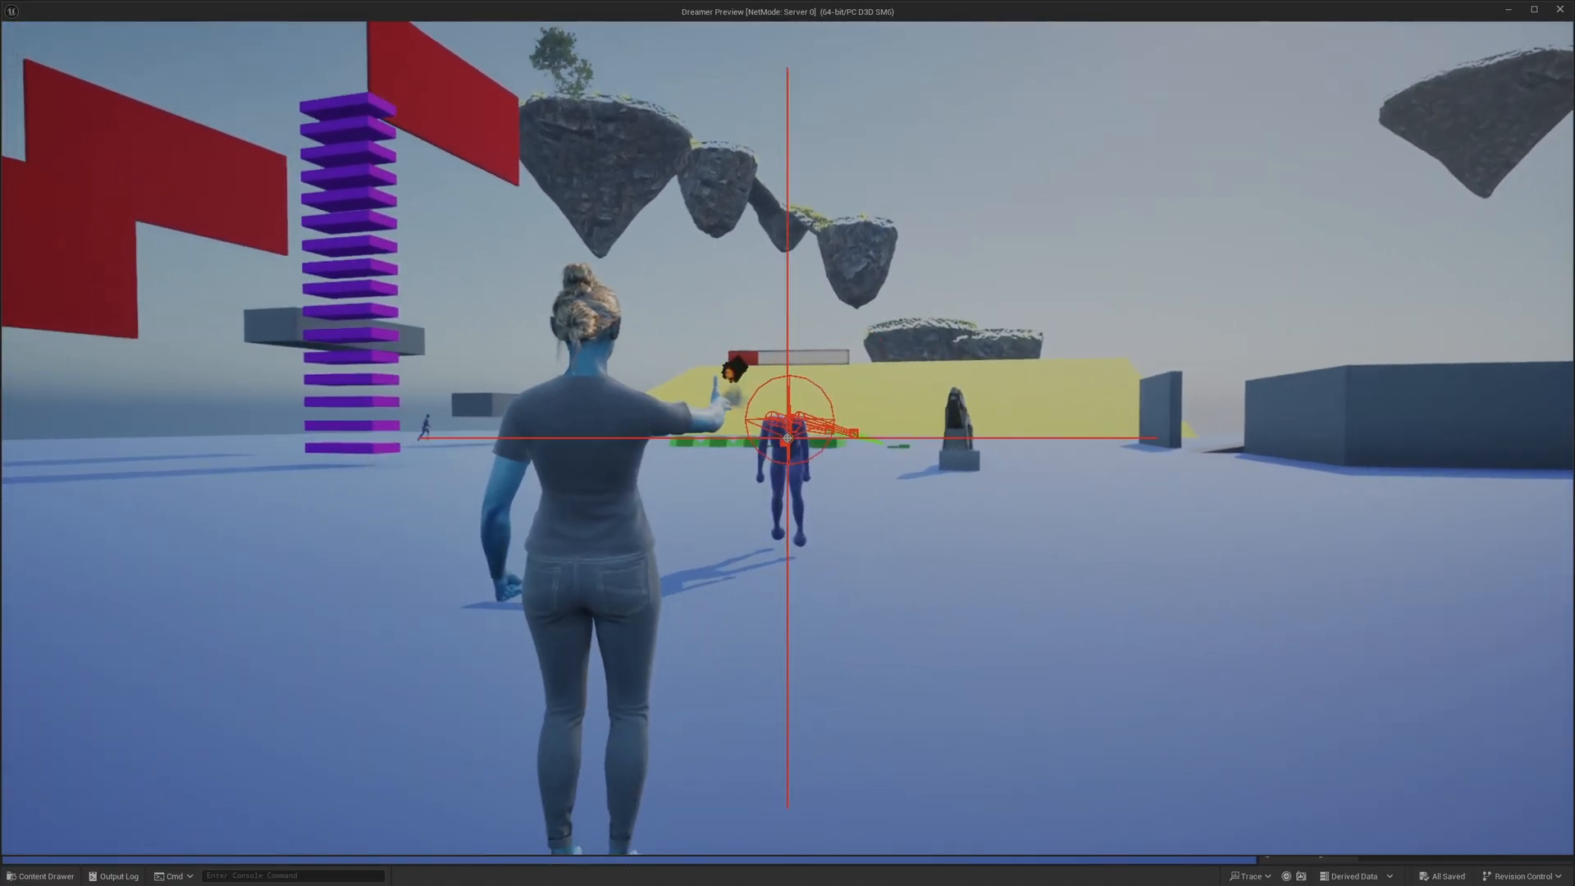
left_click(787, 438)
key("w")
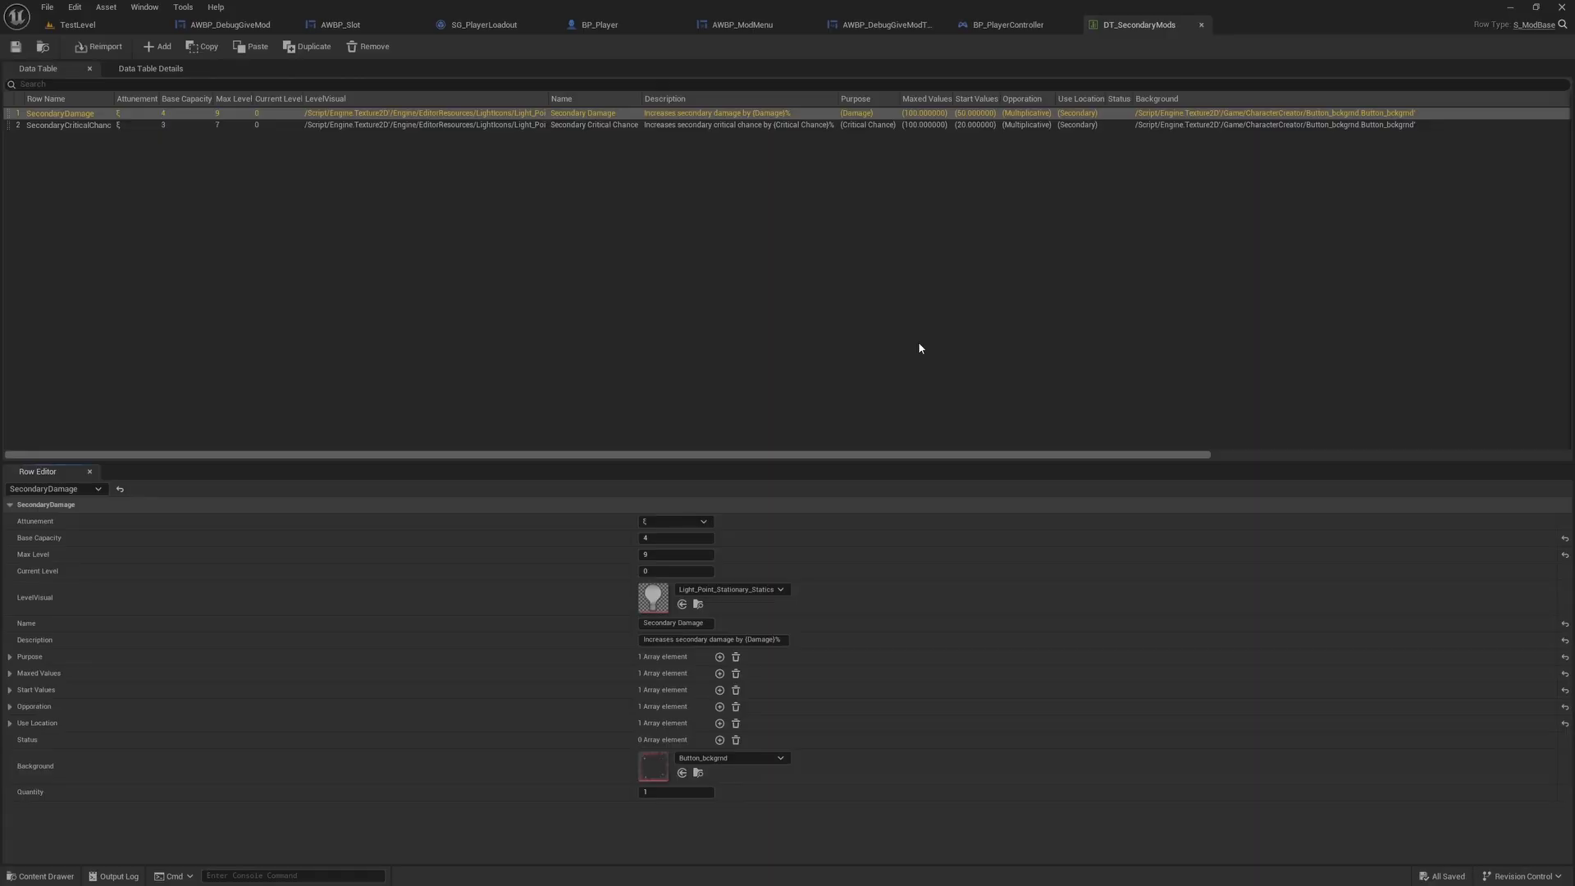
Add a new row to the DT_SecondaryMods data table and set its Purpose to Damage
left_click(161, 51)
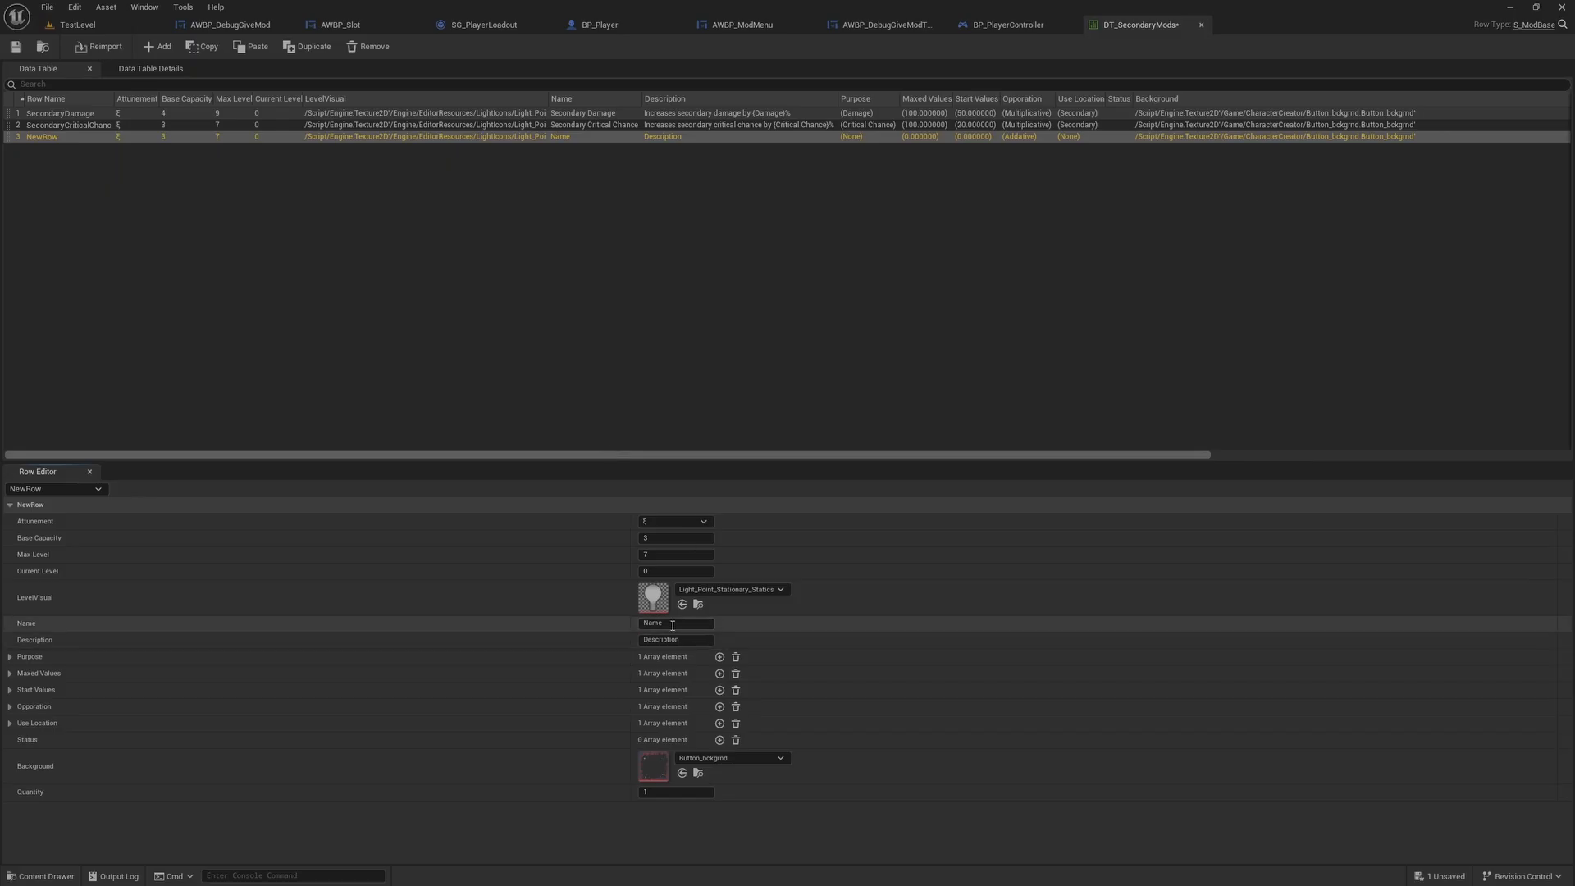
left_click(12, 657)
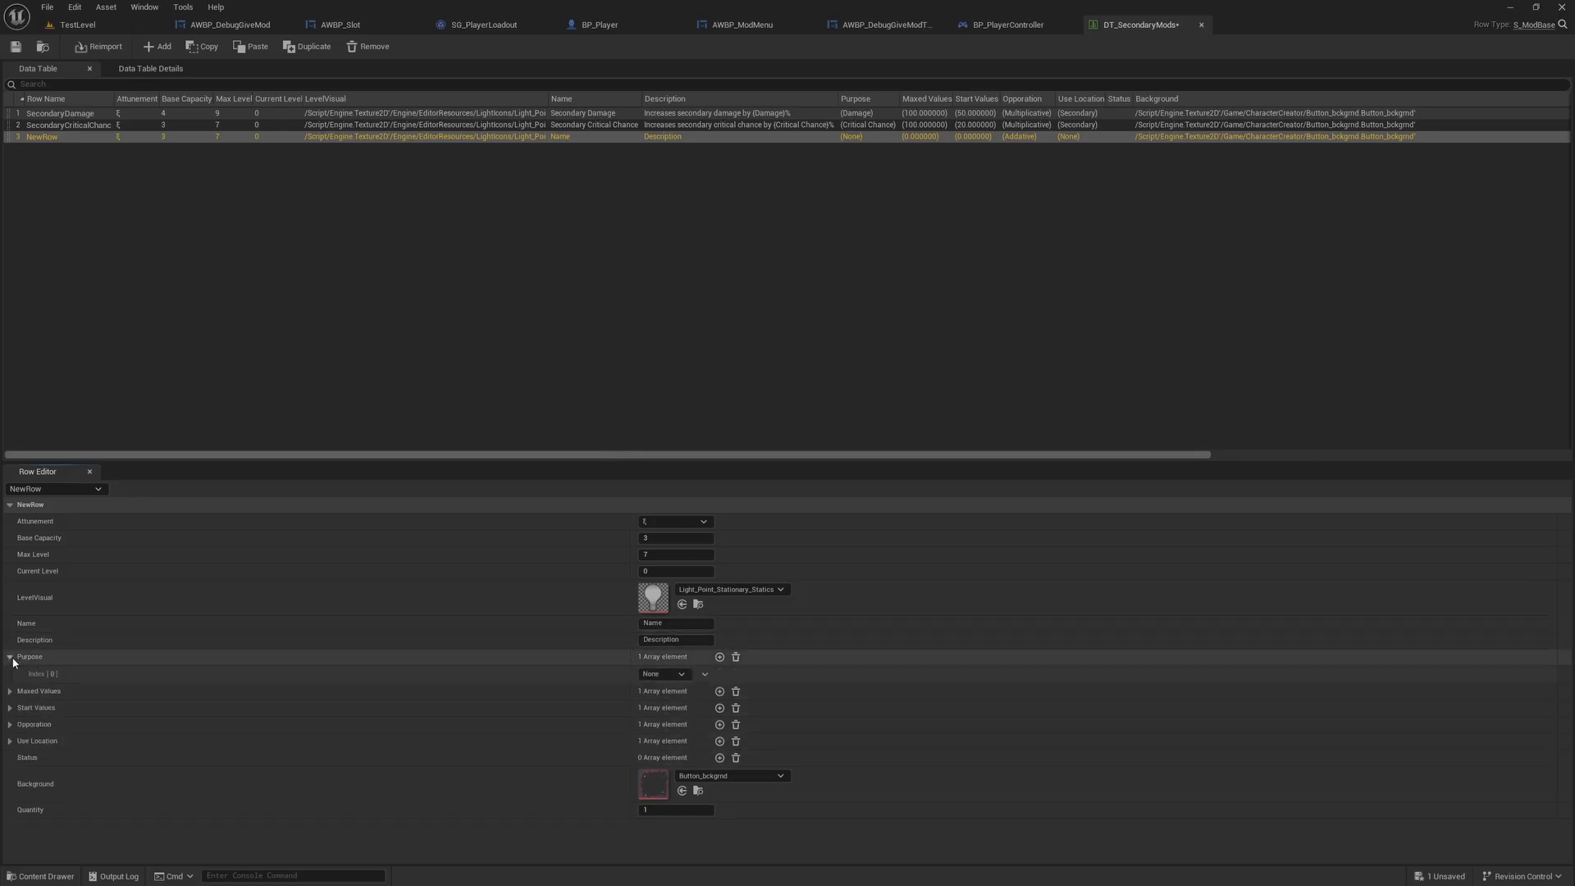
left_click(663, 673)
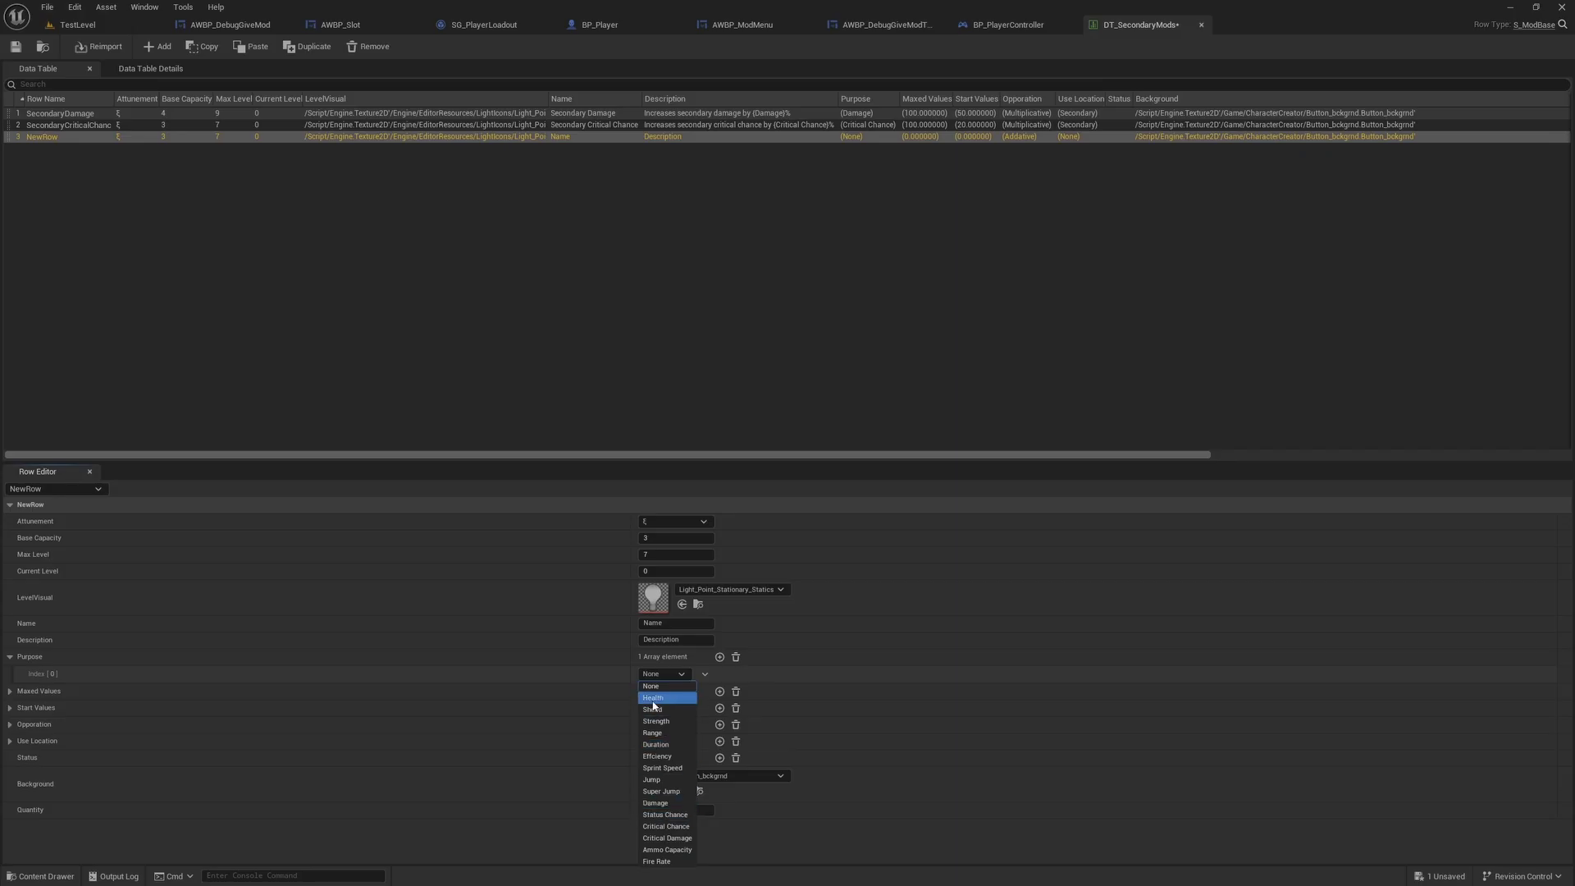
left_click(670, 801)
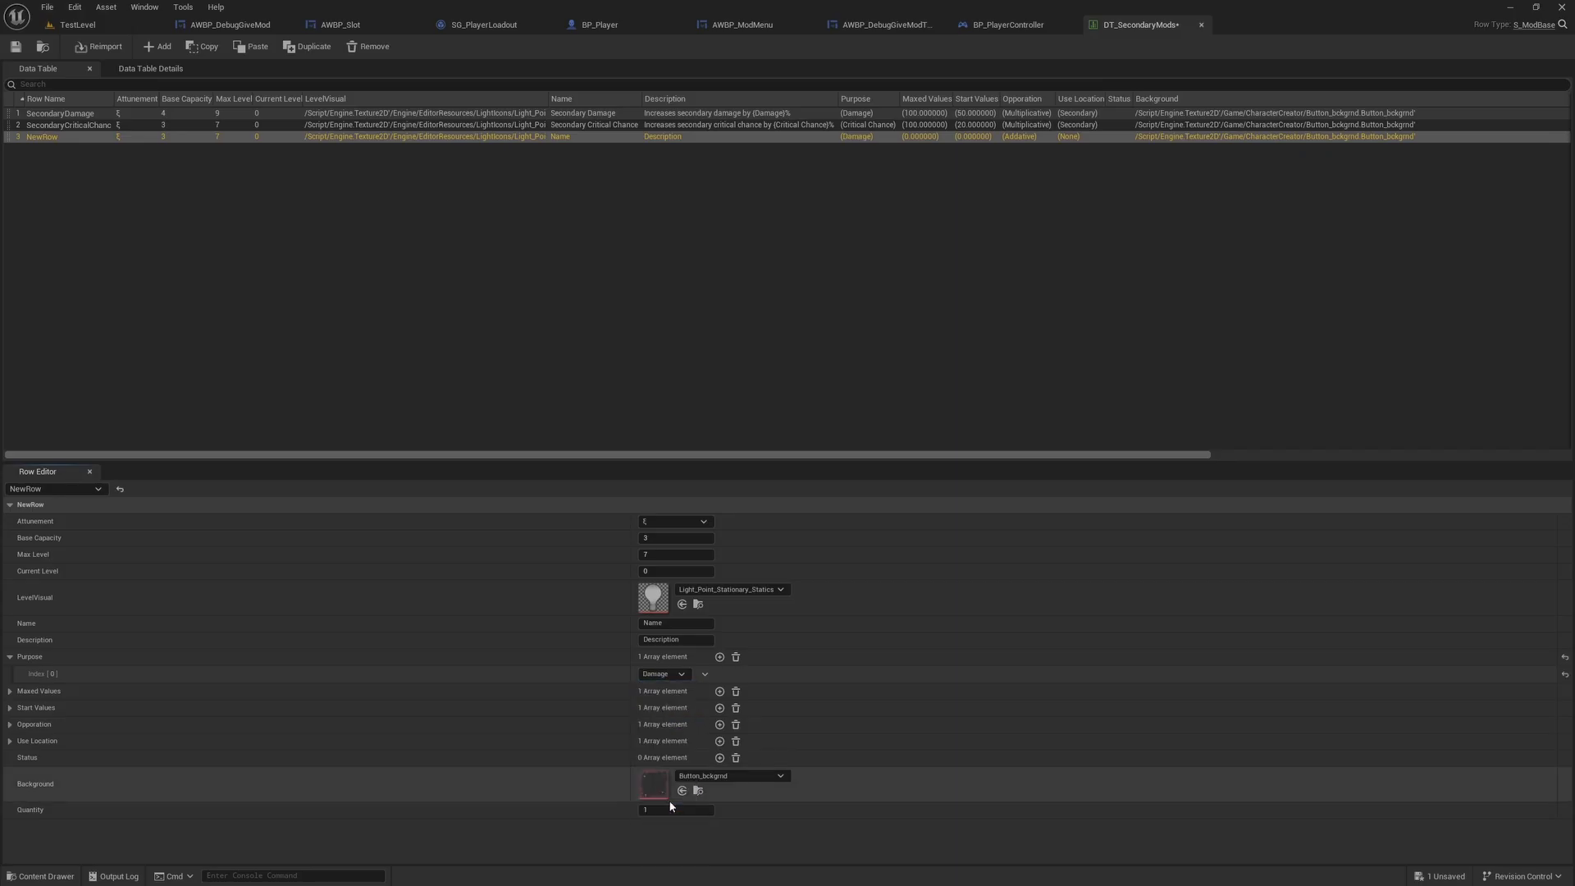
Set the new row's first Maxed Values element to 1000 and its first Start Values element to 100
left_click(11, 692)
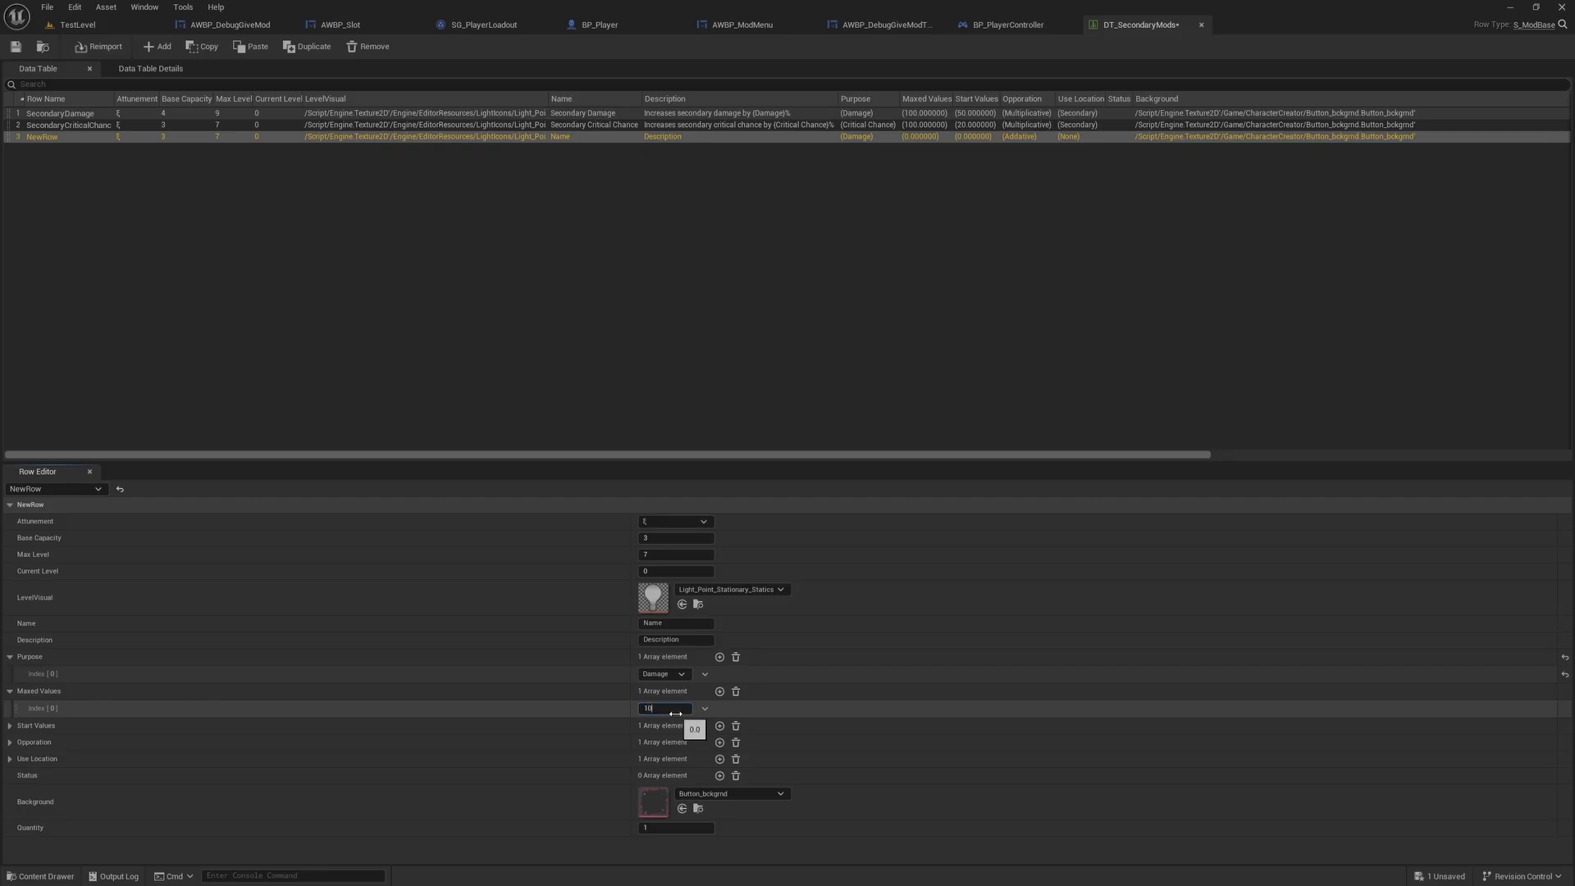
key("Return")
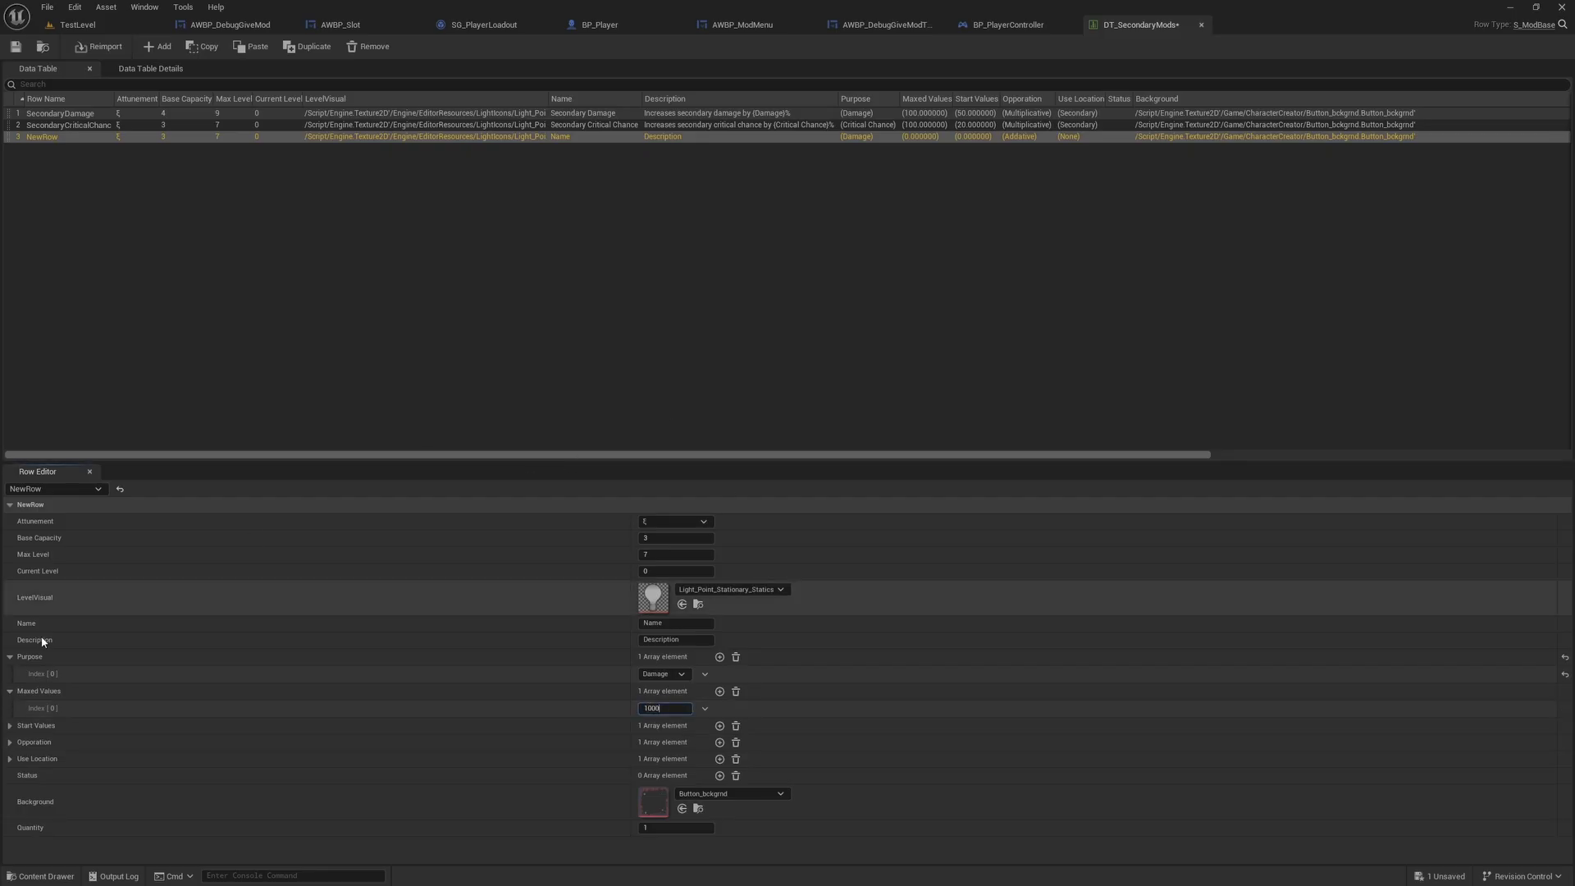
left_click(10, 725)
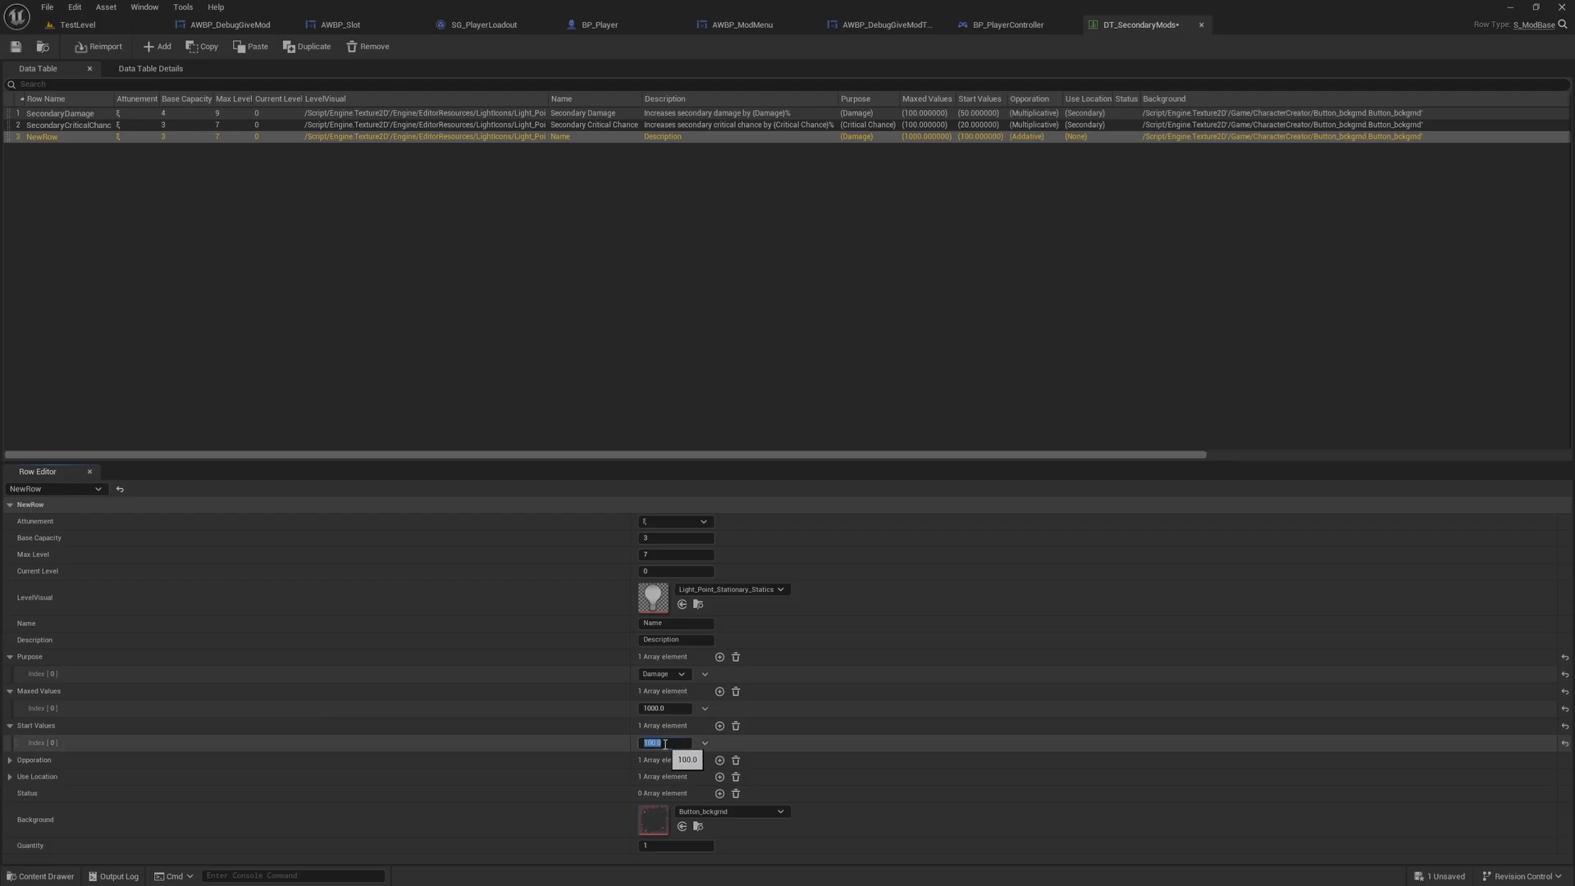
Choose Addative as the new row's Opporation
left_click(24, 764)
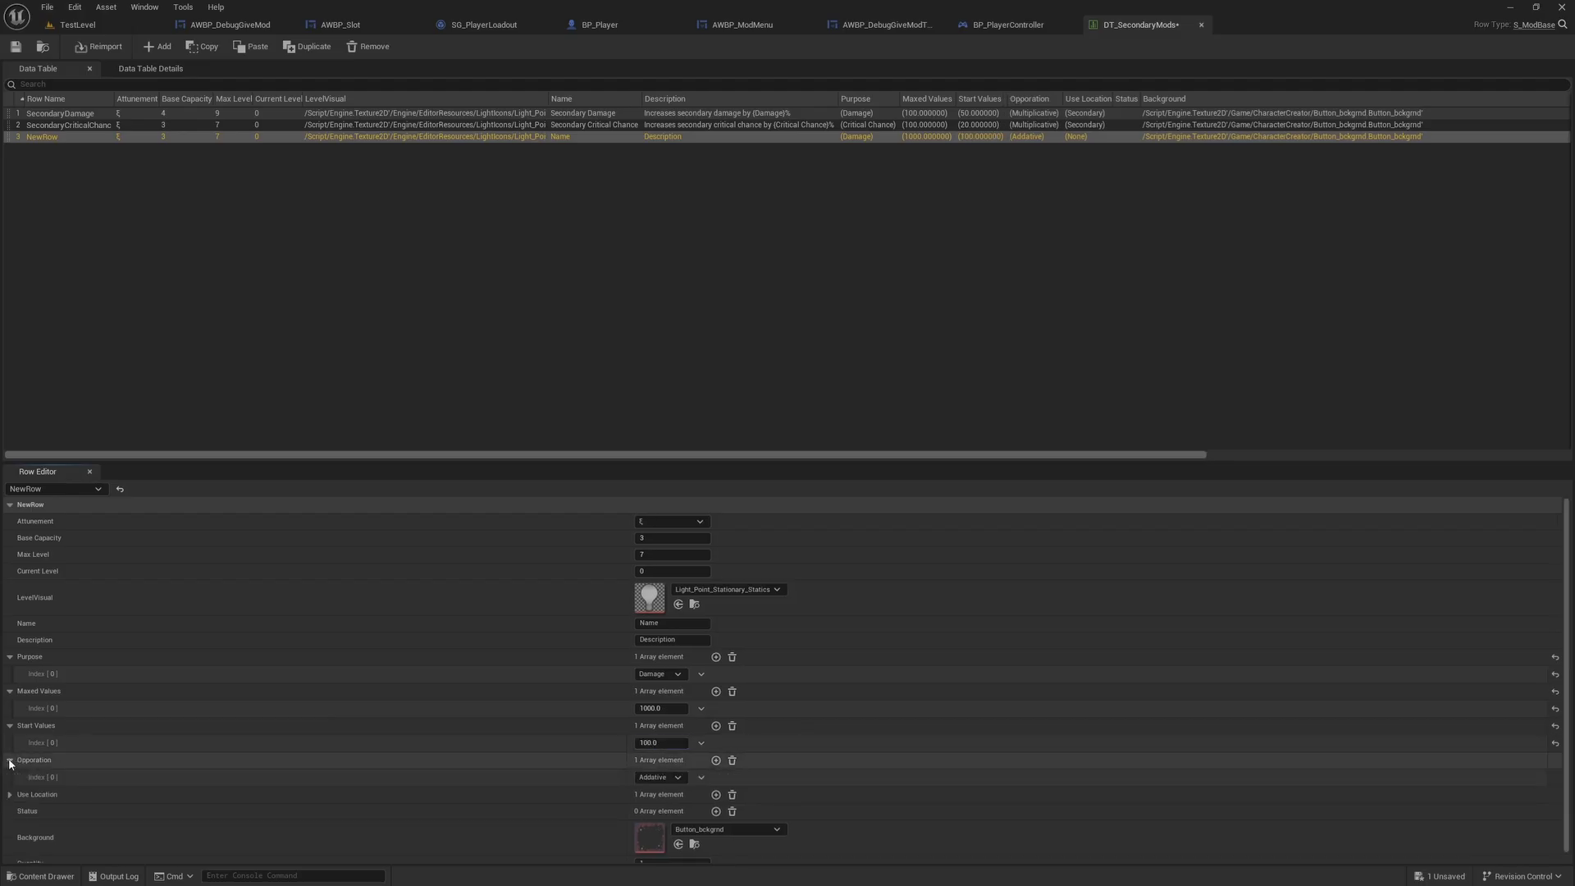
left_click(668, 776)
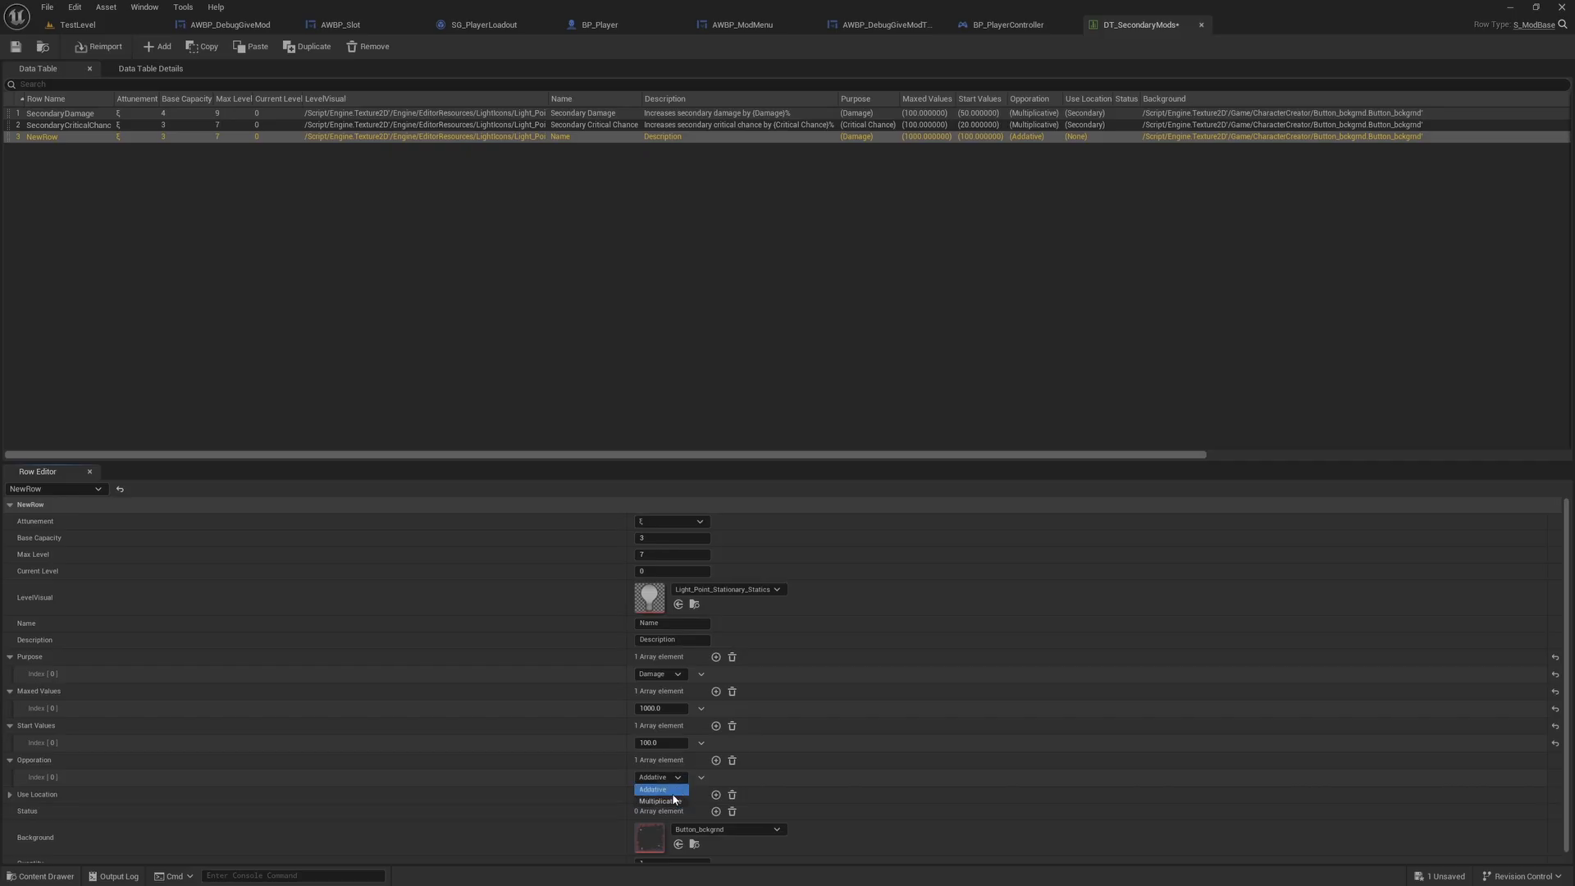
left_click(672, 792)
Set the new row's Use Location to Secondary and add Primary as a second location
scroll(33, 807, "down", 1)
left_click(10, 785)
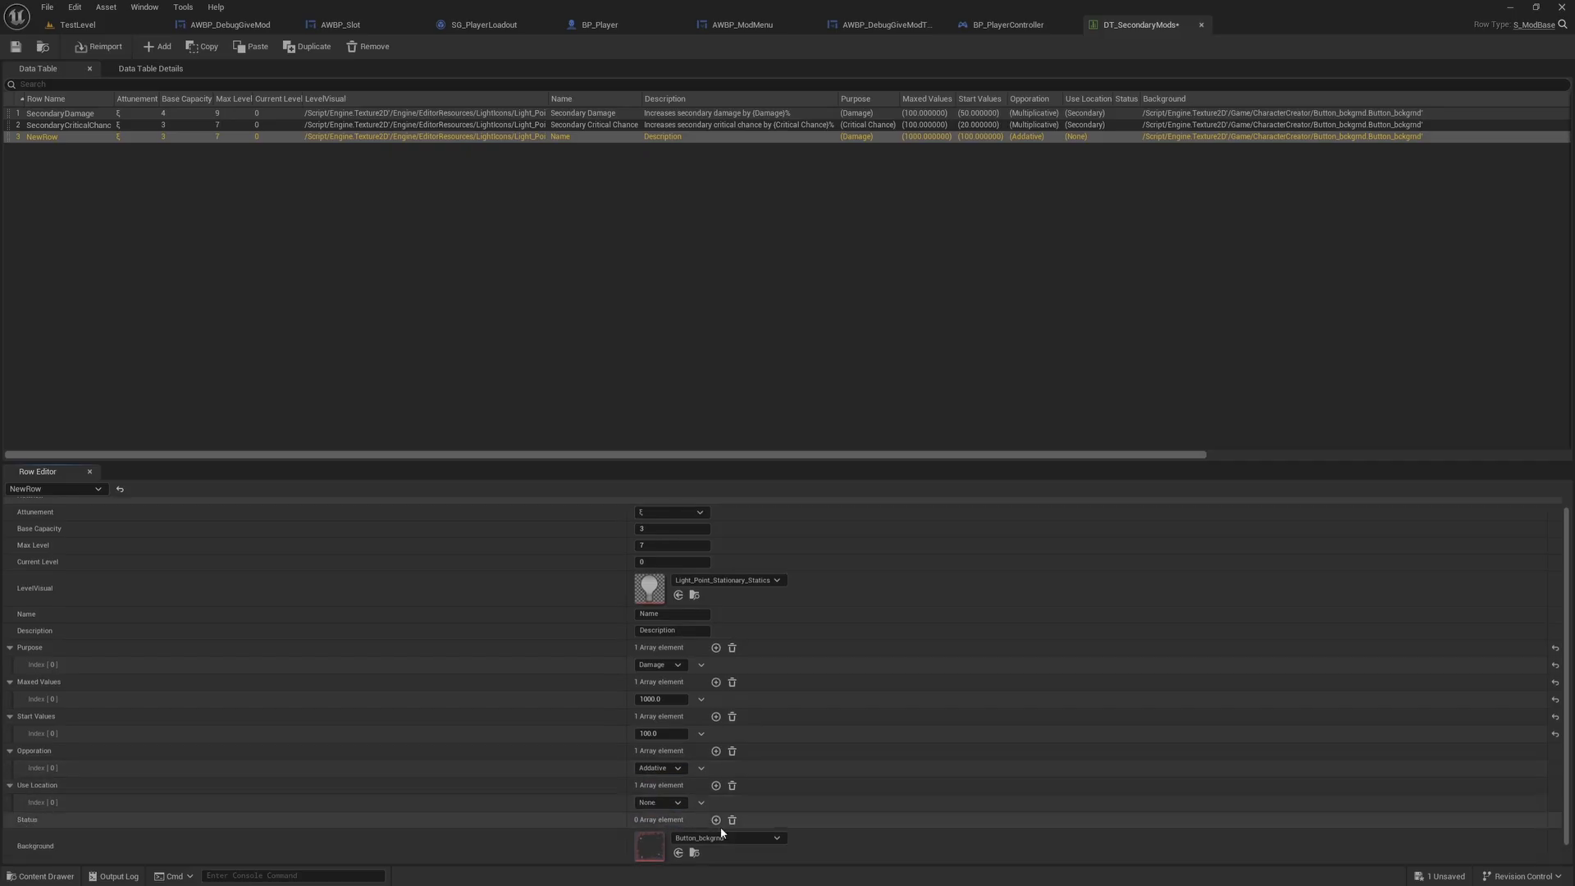
left_click(661, 803)
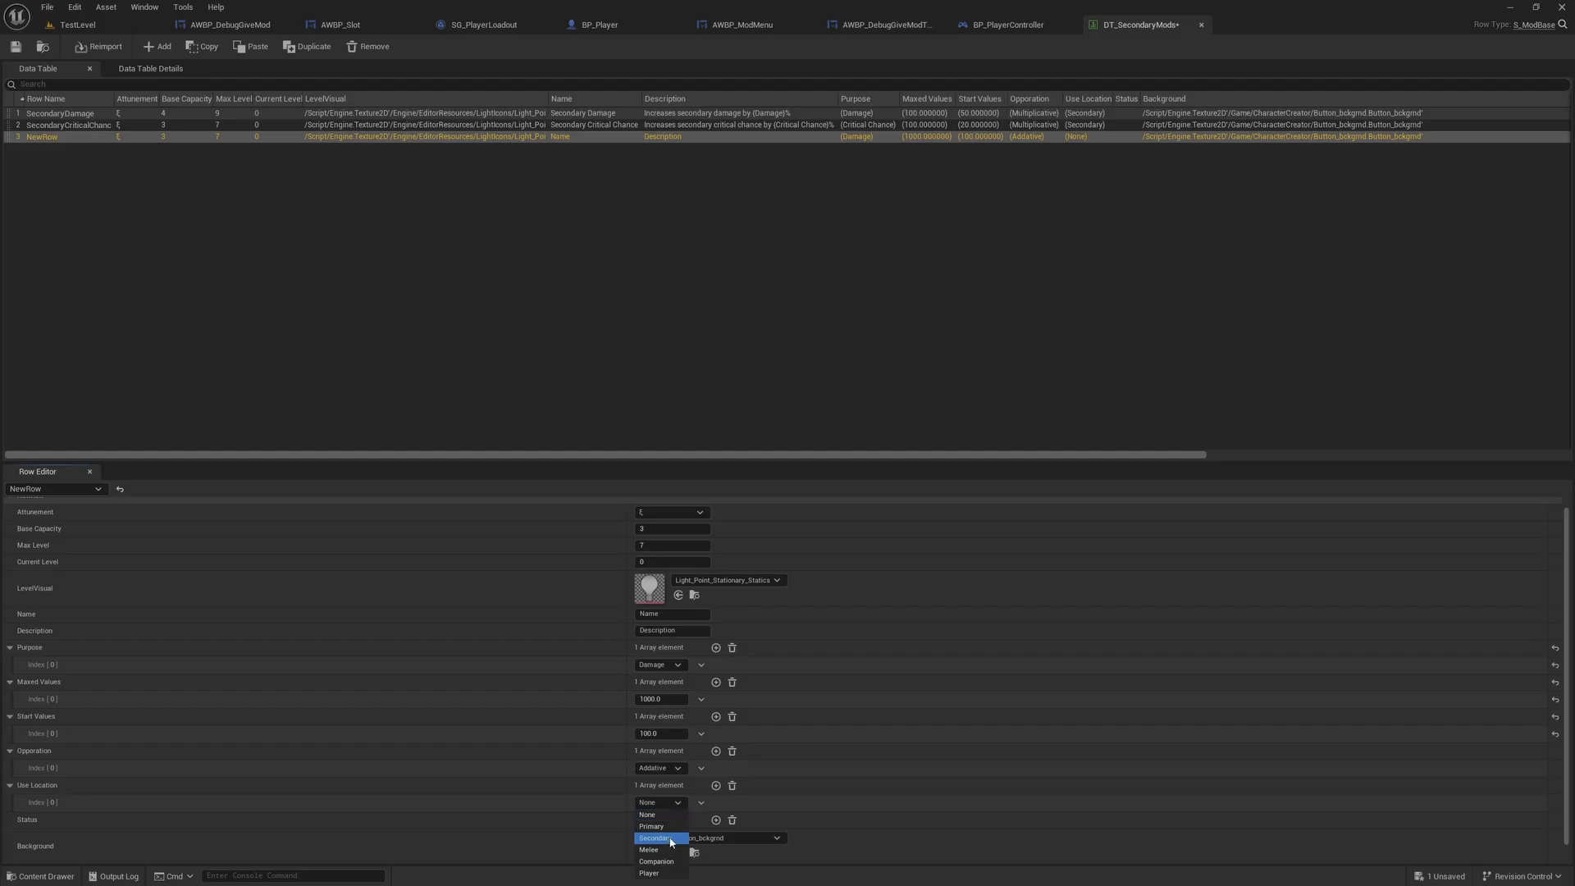
left_click(672, 840)
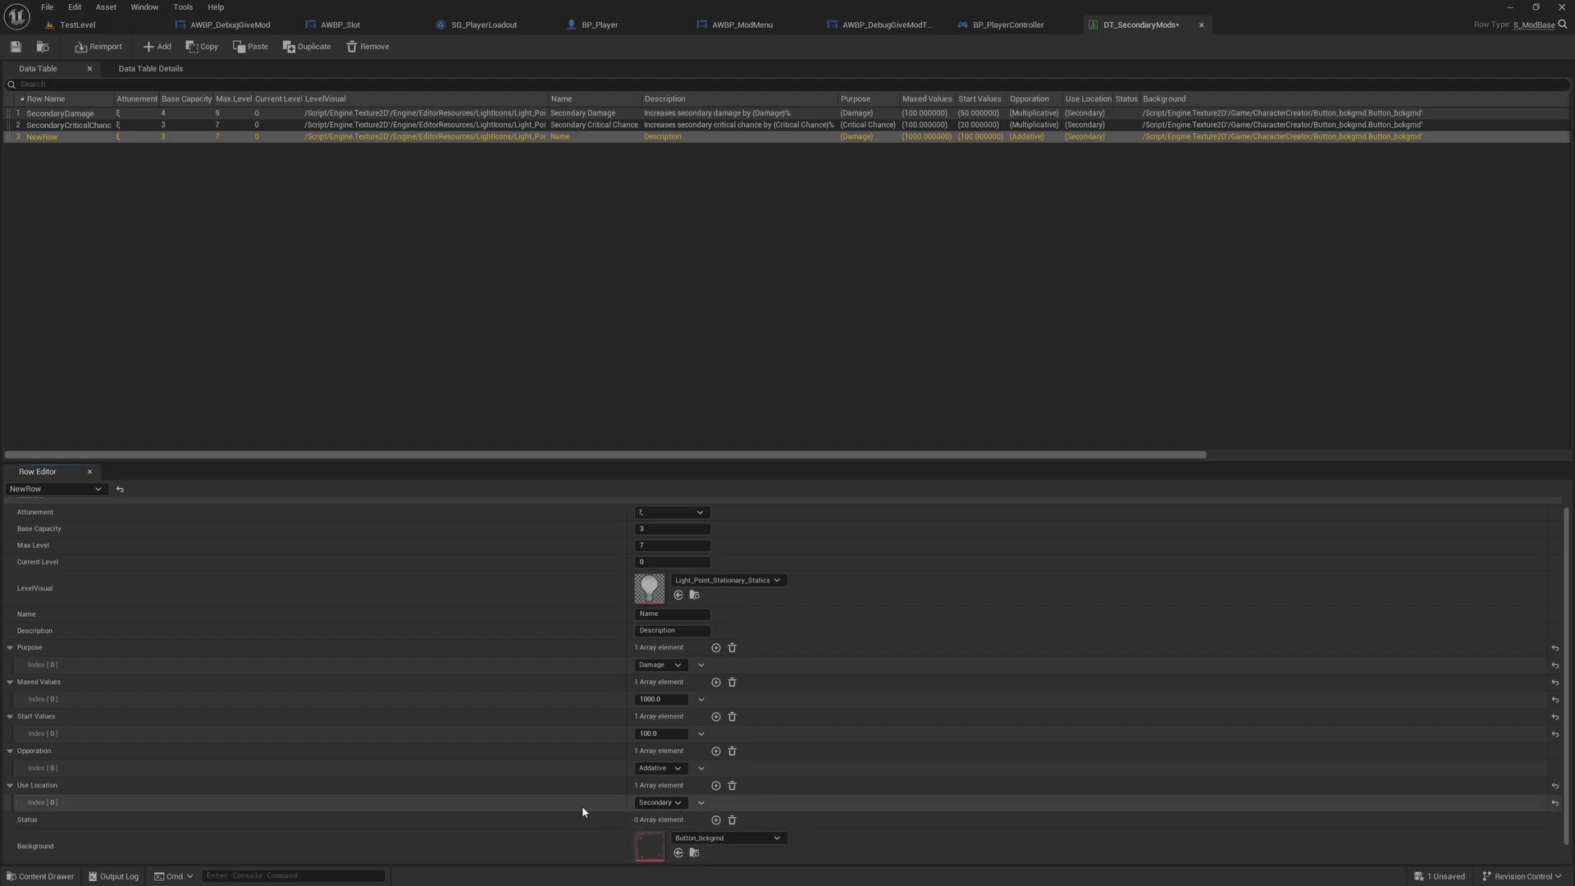
left_click(716, 785)
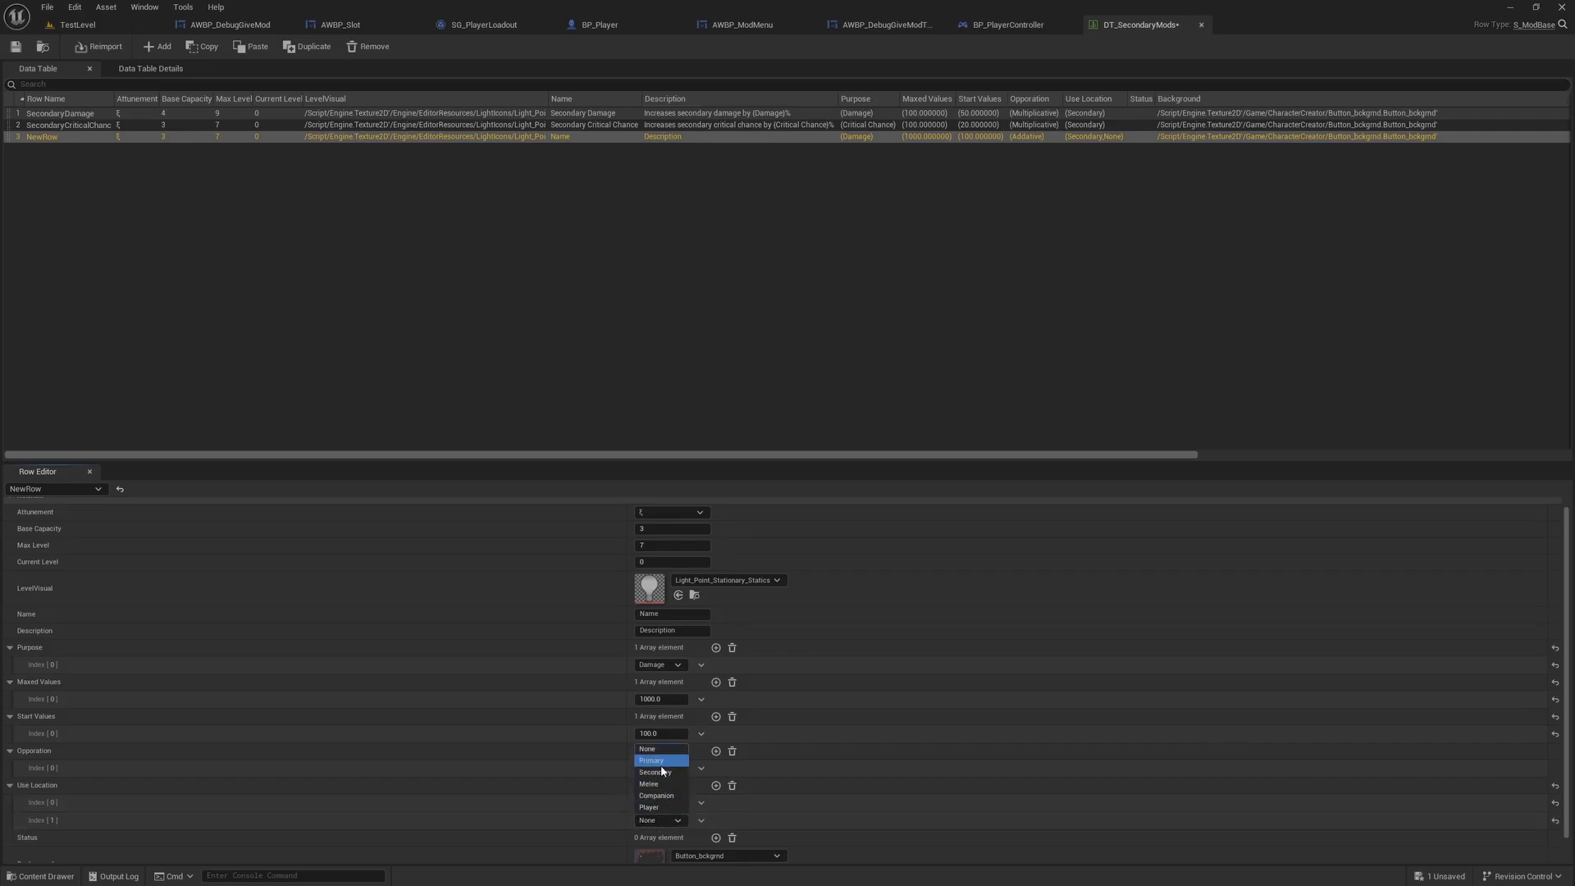
left_click(660, 763)
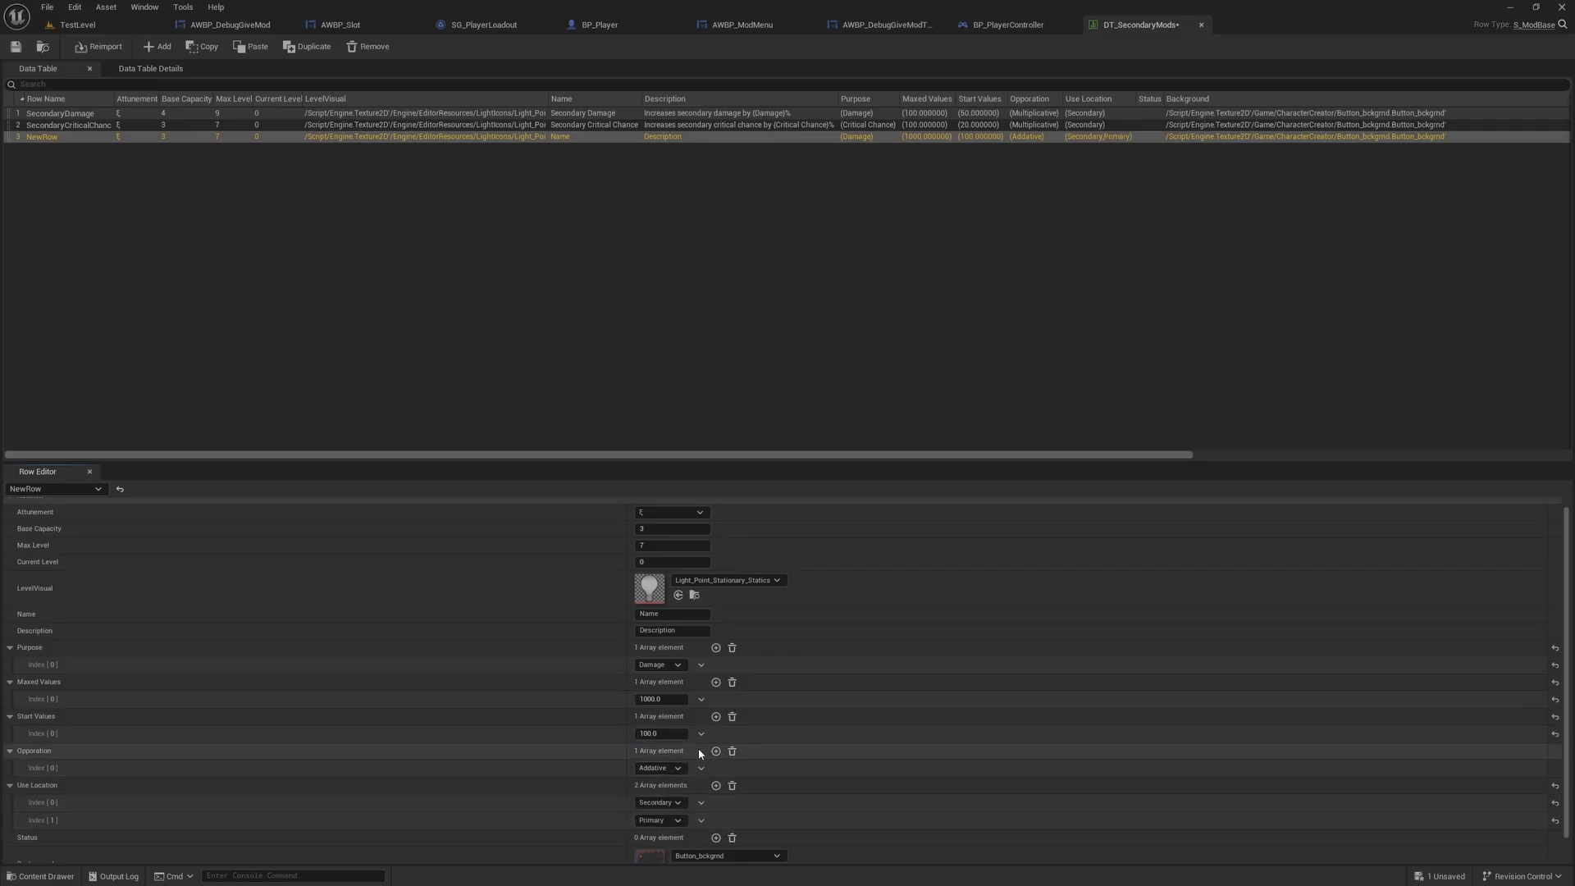
Add a second element to the new row's Maxed Values, Start Values and Purpose arrays, and set the second Purpose to Health
left_click(716, 681)
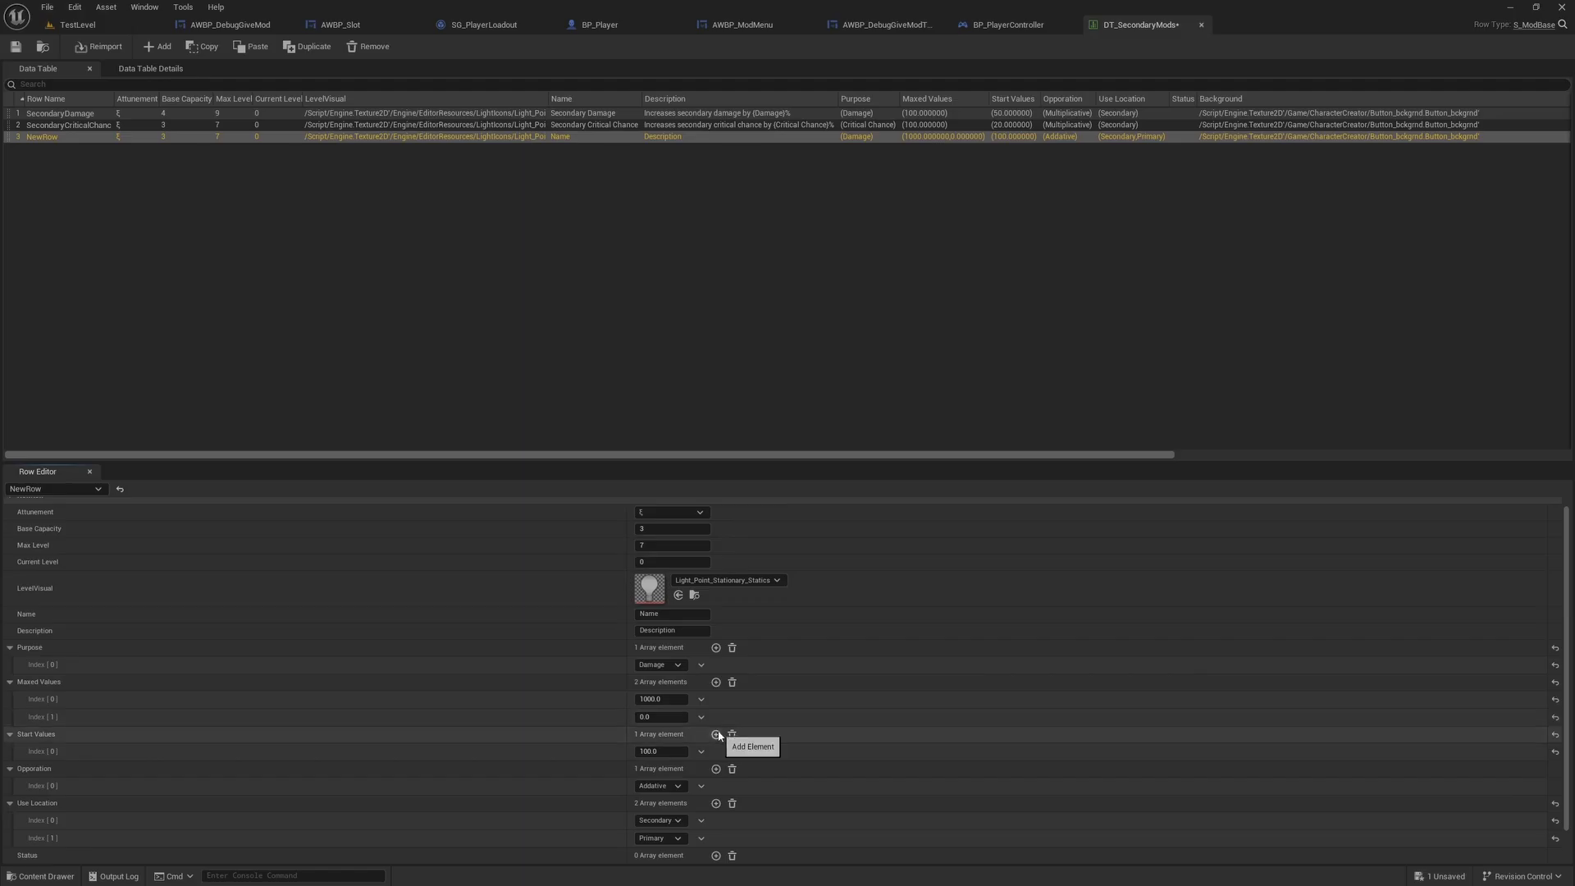
left_click(716, 734)
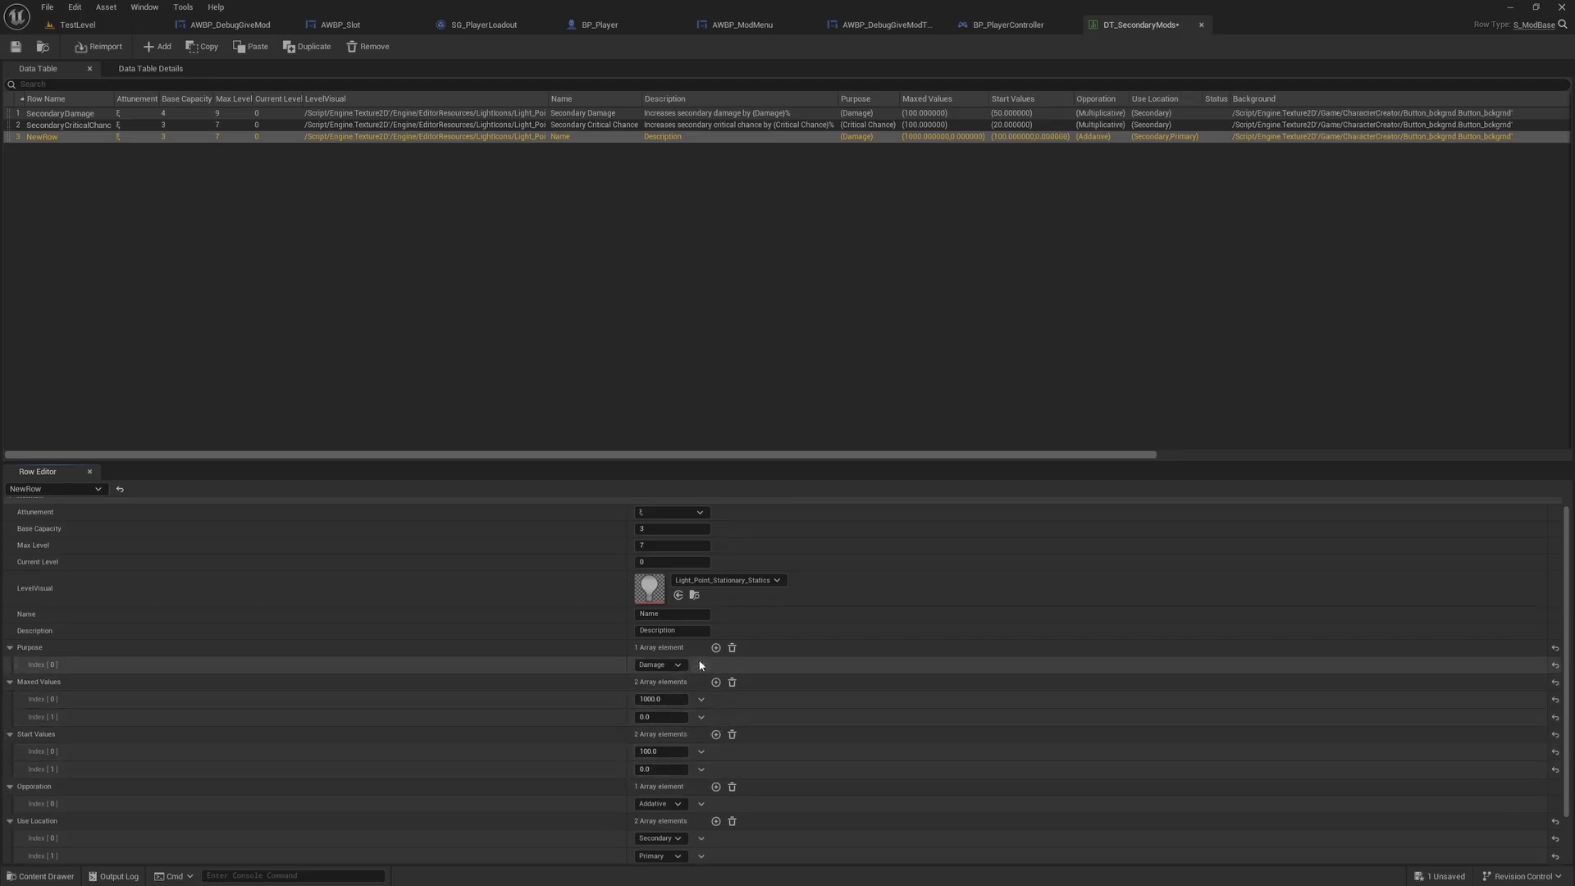
left_click(716, 647)
left_click(656, 683)
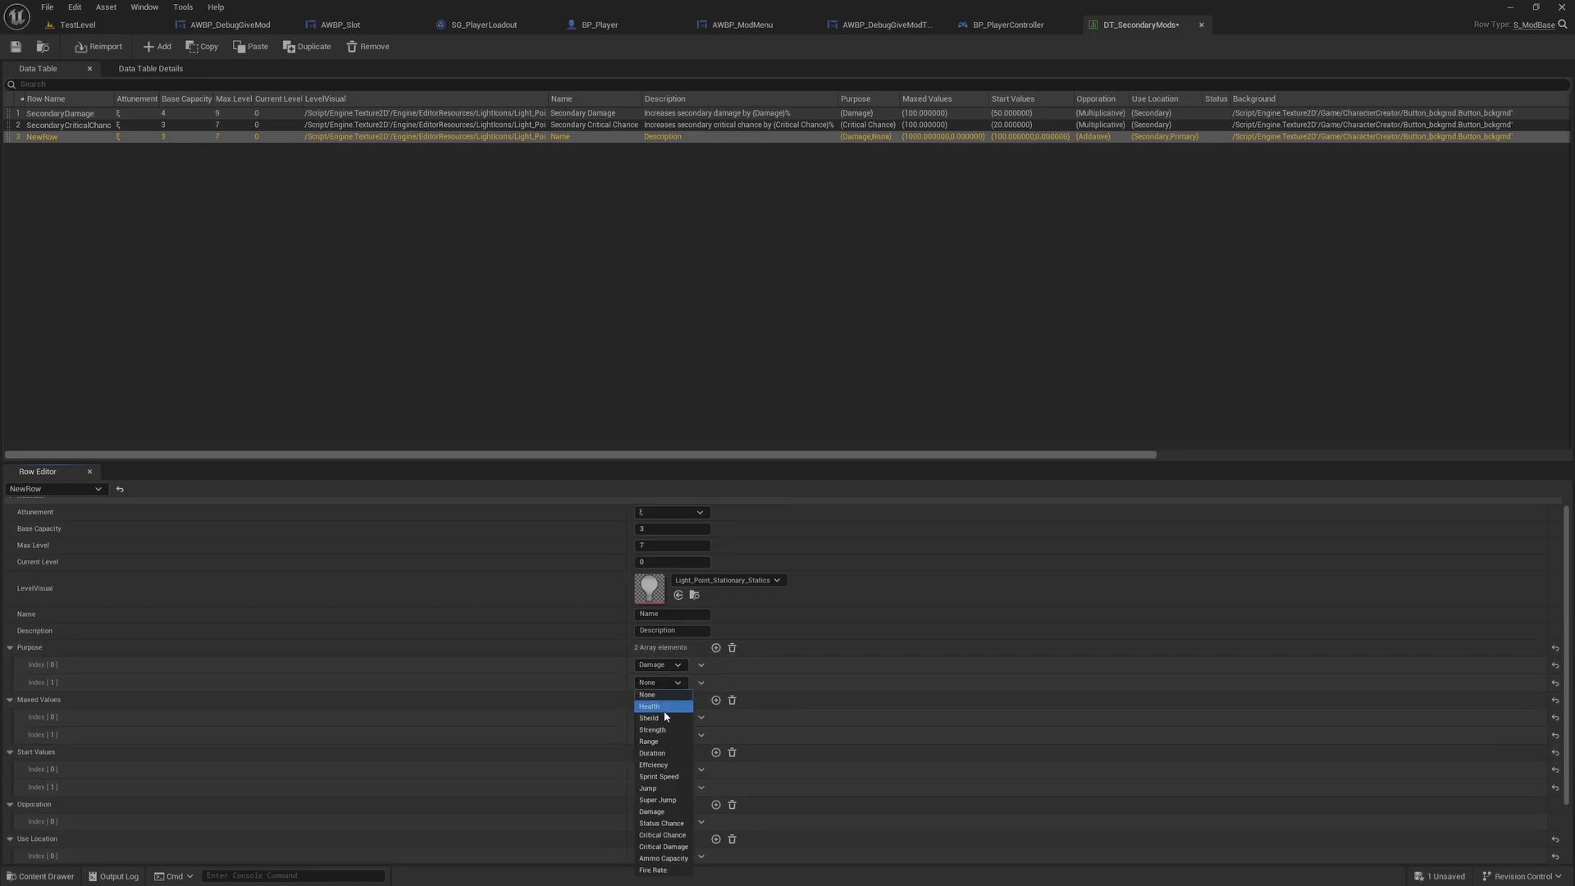
left_click(649, 706)
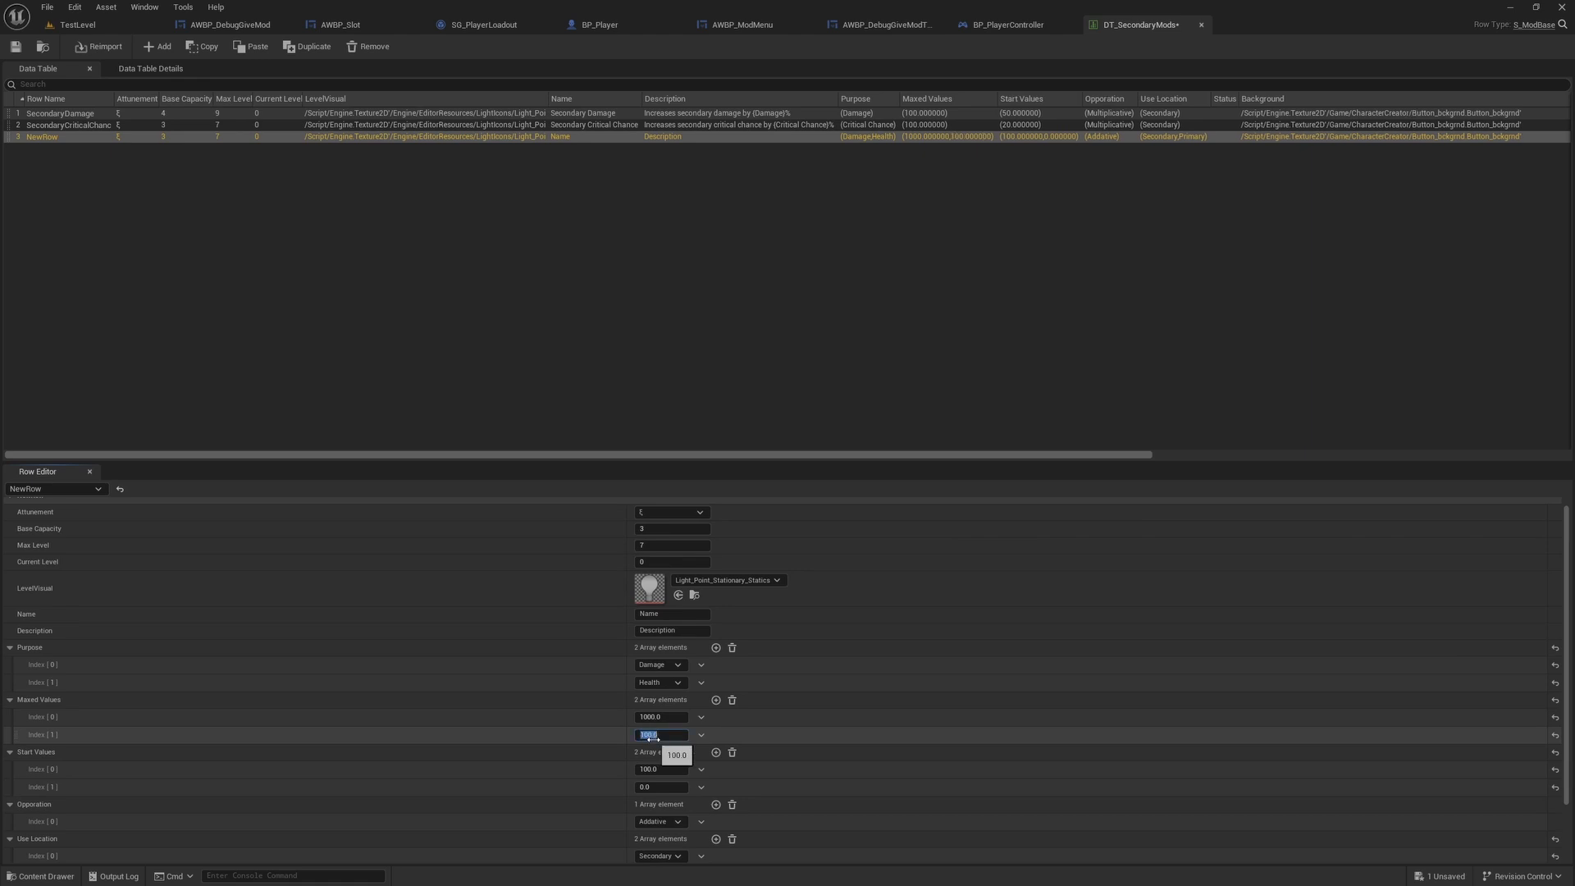
Set the row's second Maxed Values element to 1000, second Start Values element to 100 and second Use Location to Player
key("Return")
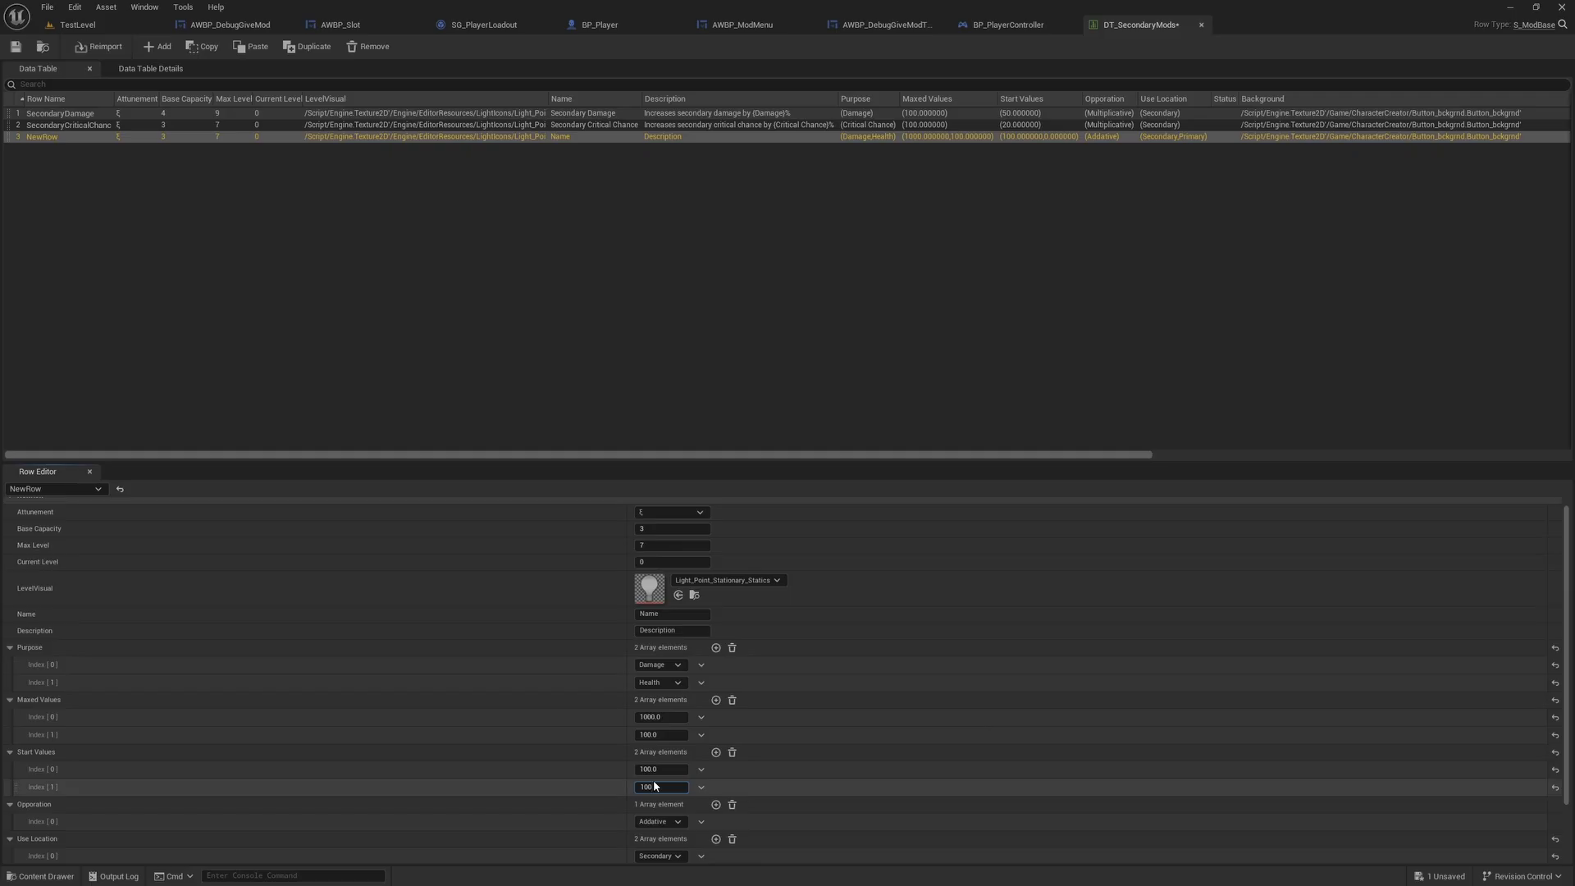
key("Return")
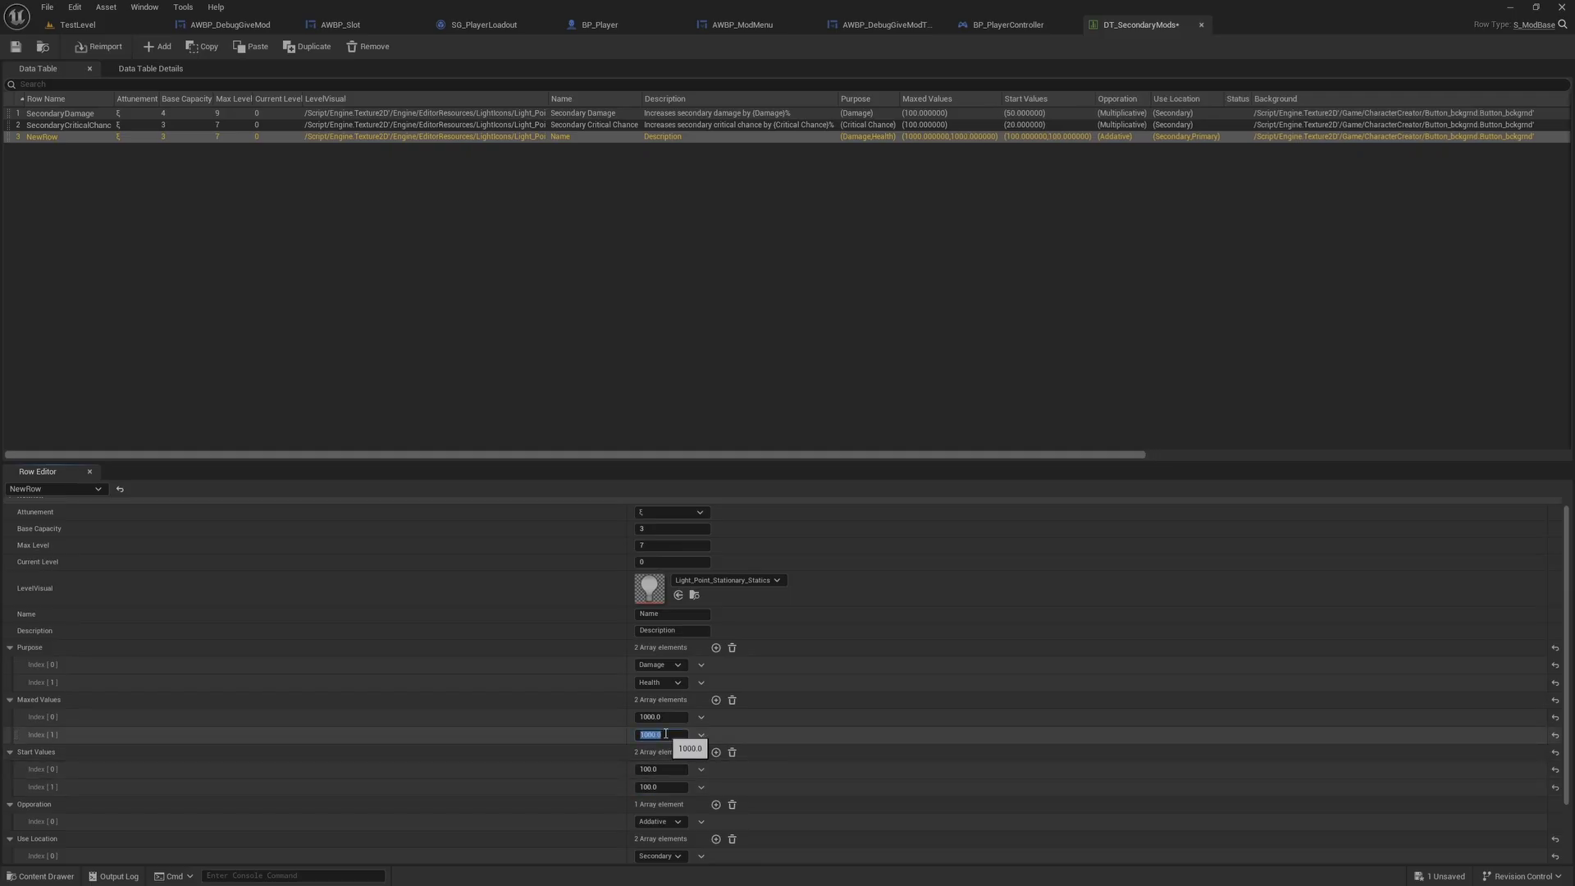
scroll(623, 741, "down", 3)
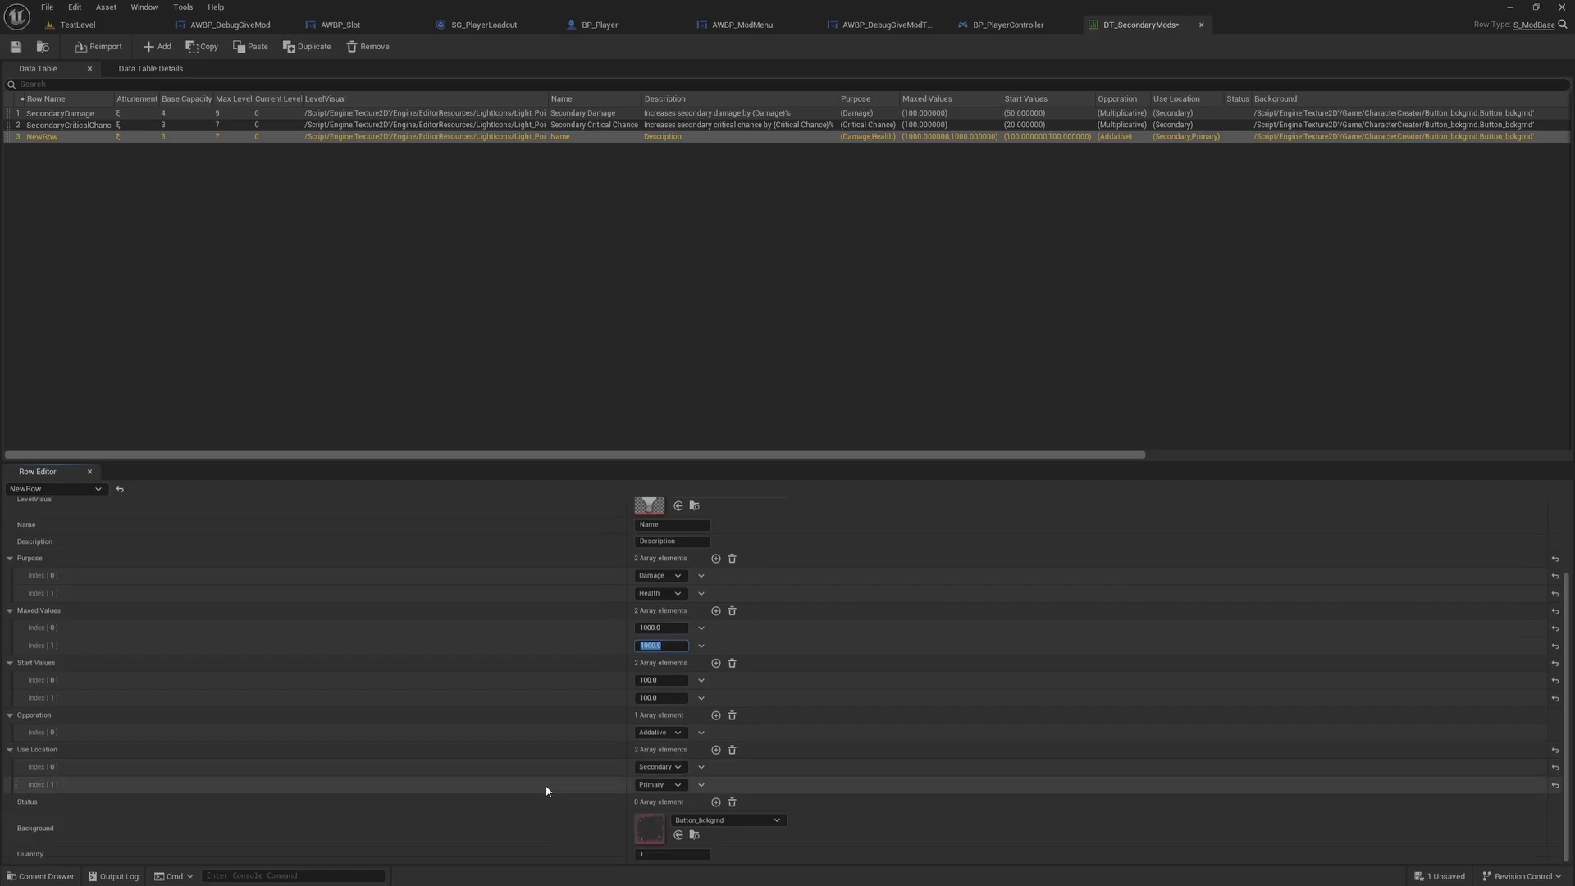
left_click(661, 784)
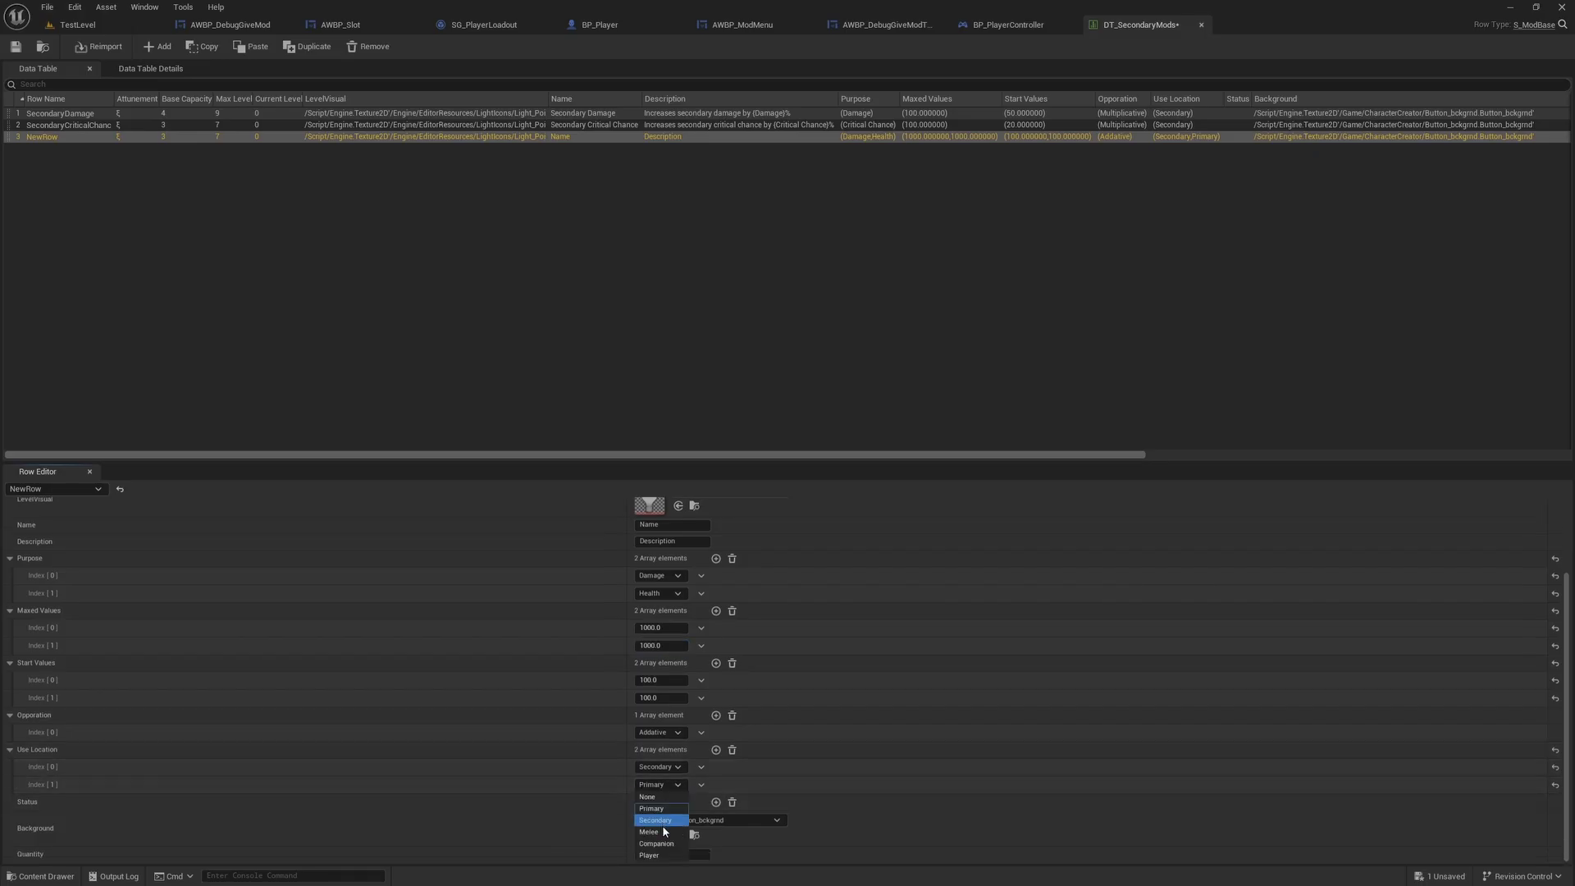
left_click(666, 855)
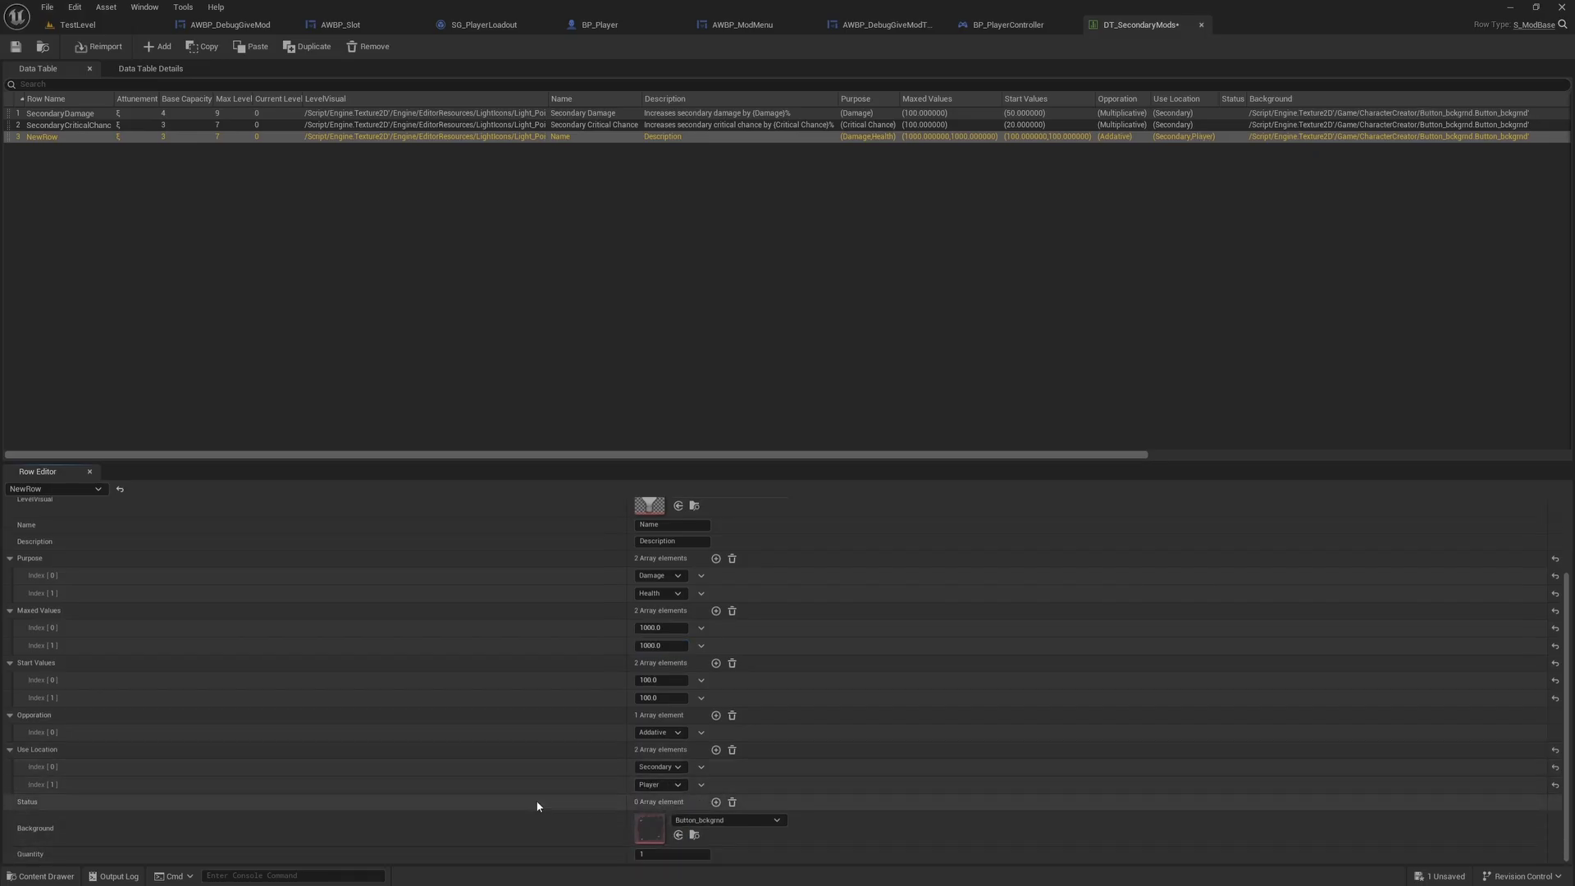
Set the new row's Base Capacity to 5, Max Level to 12 and Name to "Damage health"
scroll(554, 747, "up", 3)
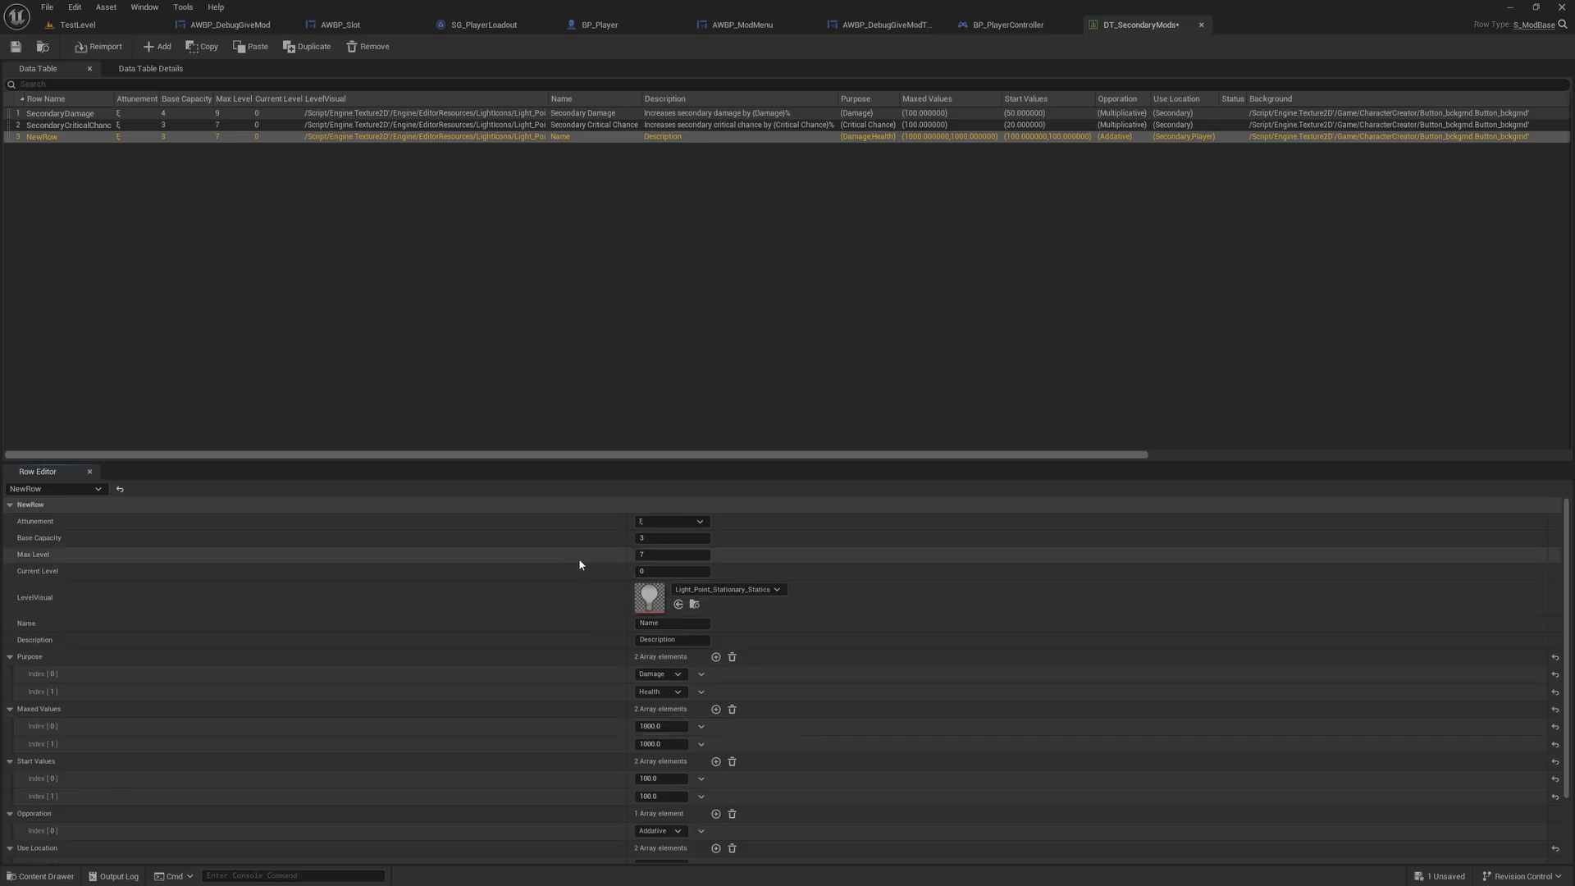
left_click(662, 537)
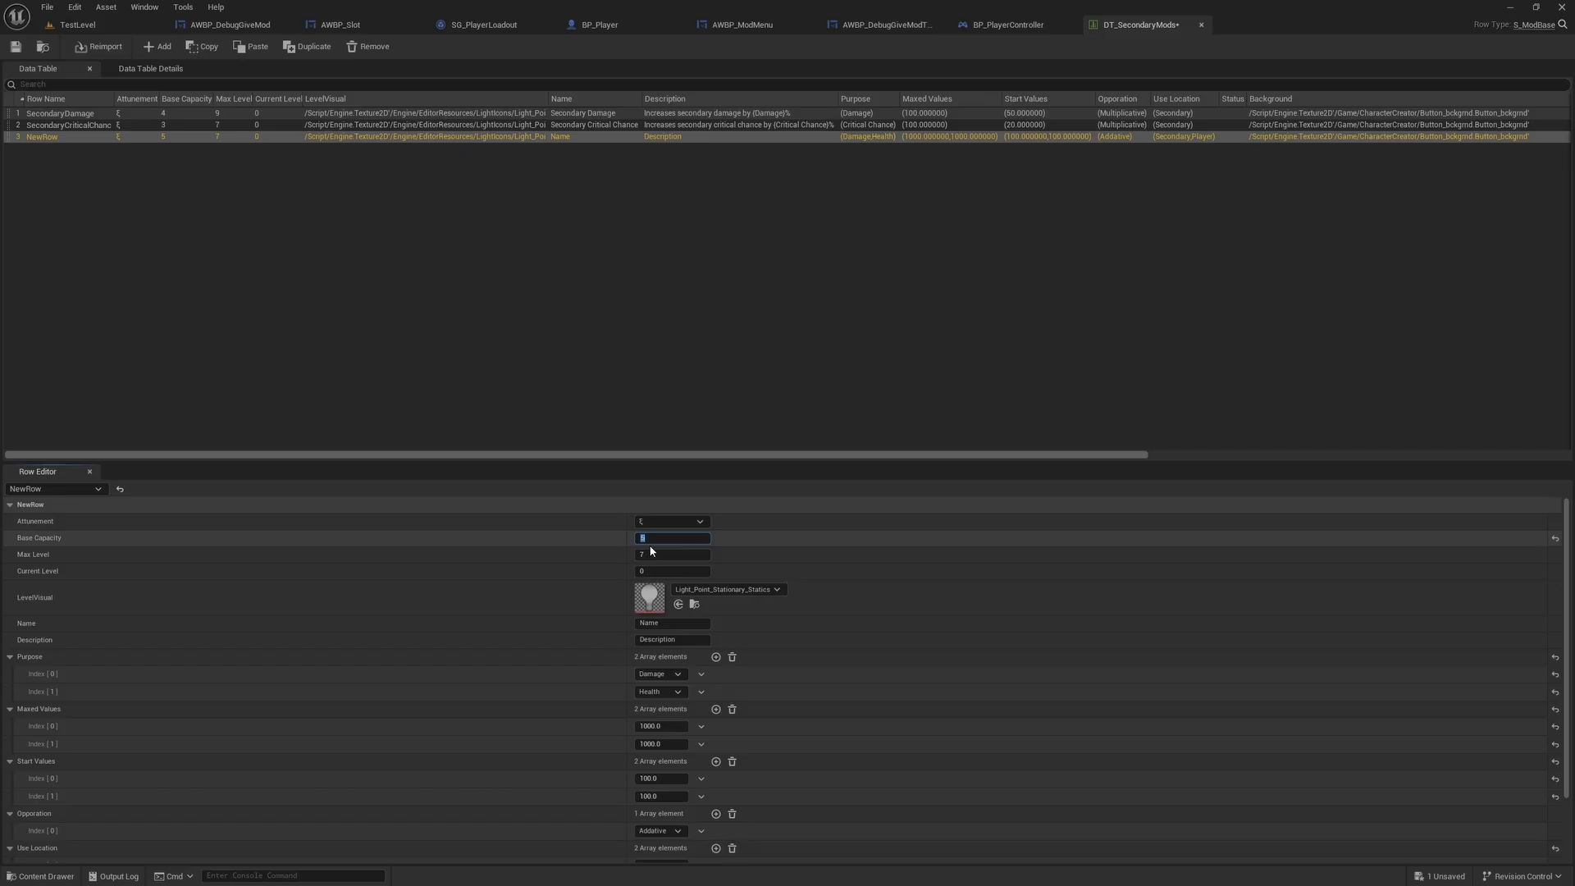
key("Return")
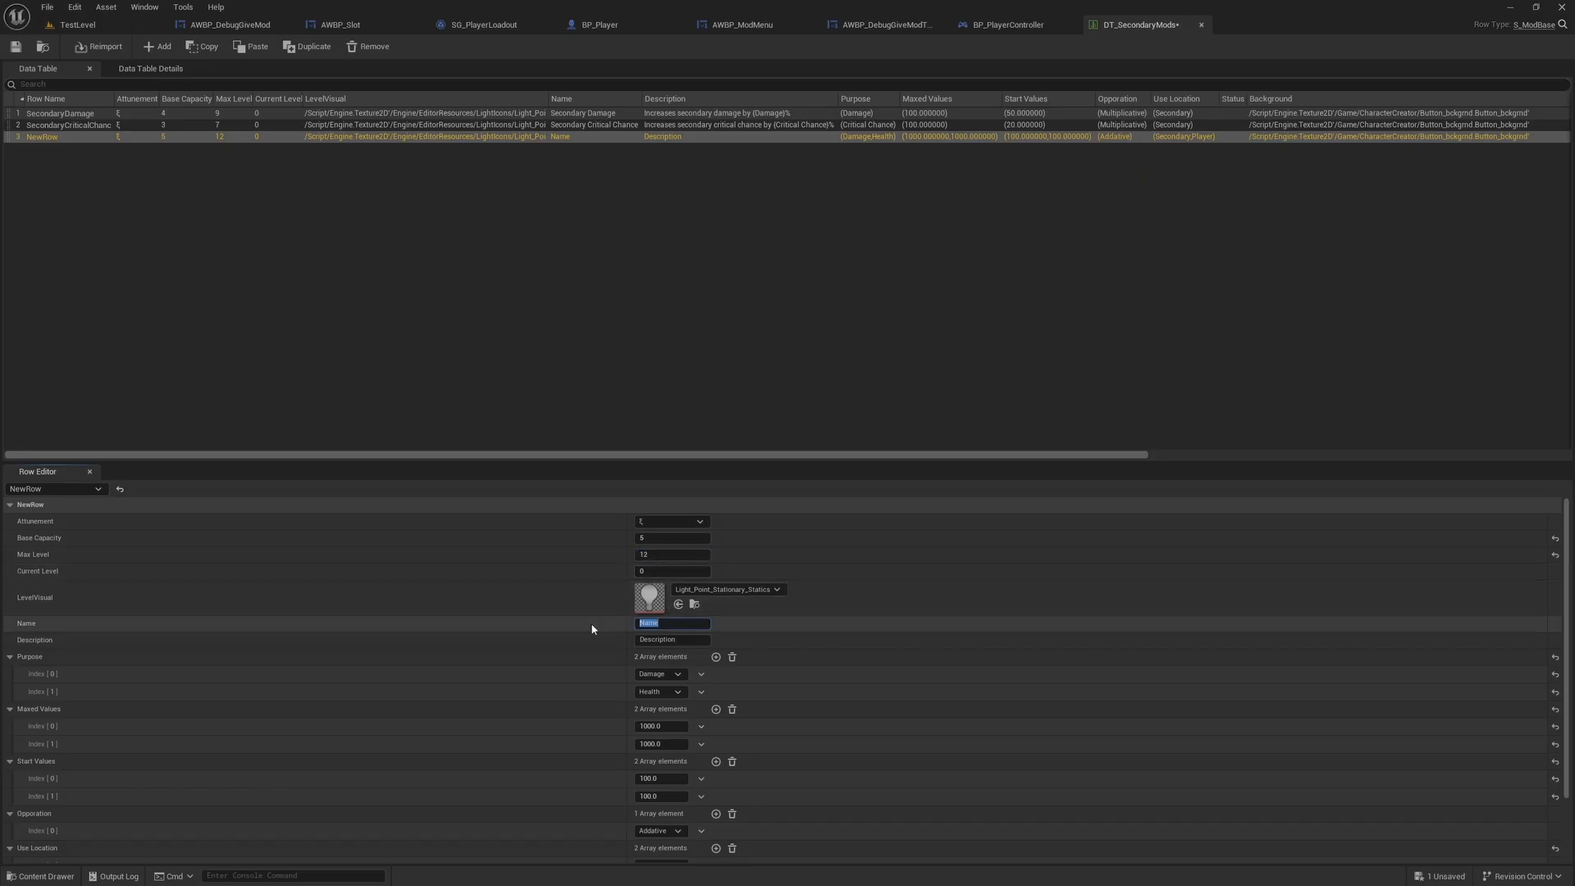
type("Danm")
type("mage heal")
type("th")
Rename the new row SecondaryDamageHealth and save the data table
double_click(47, 137)
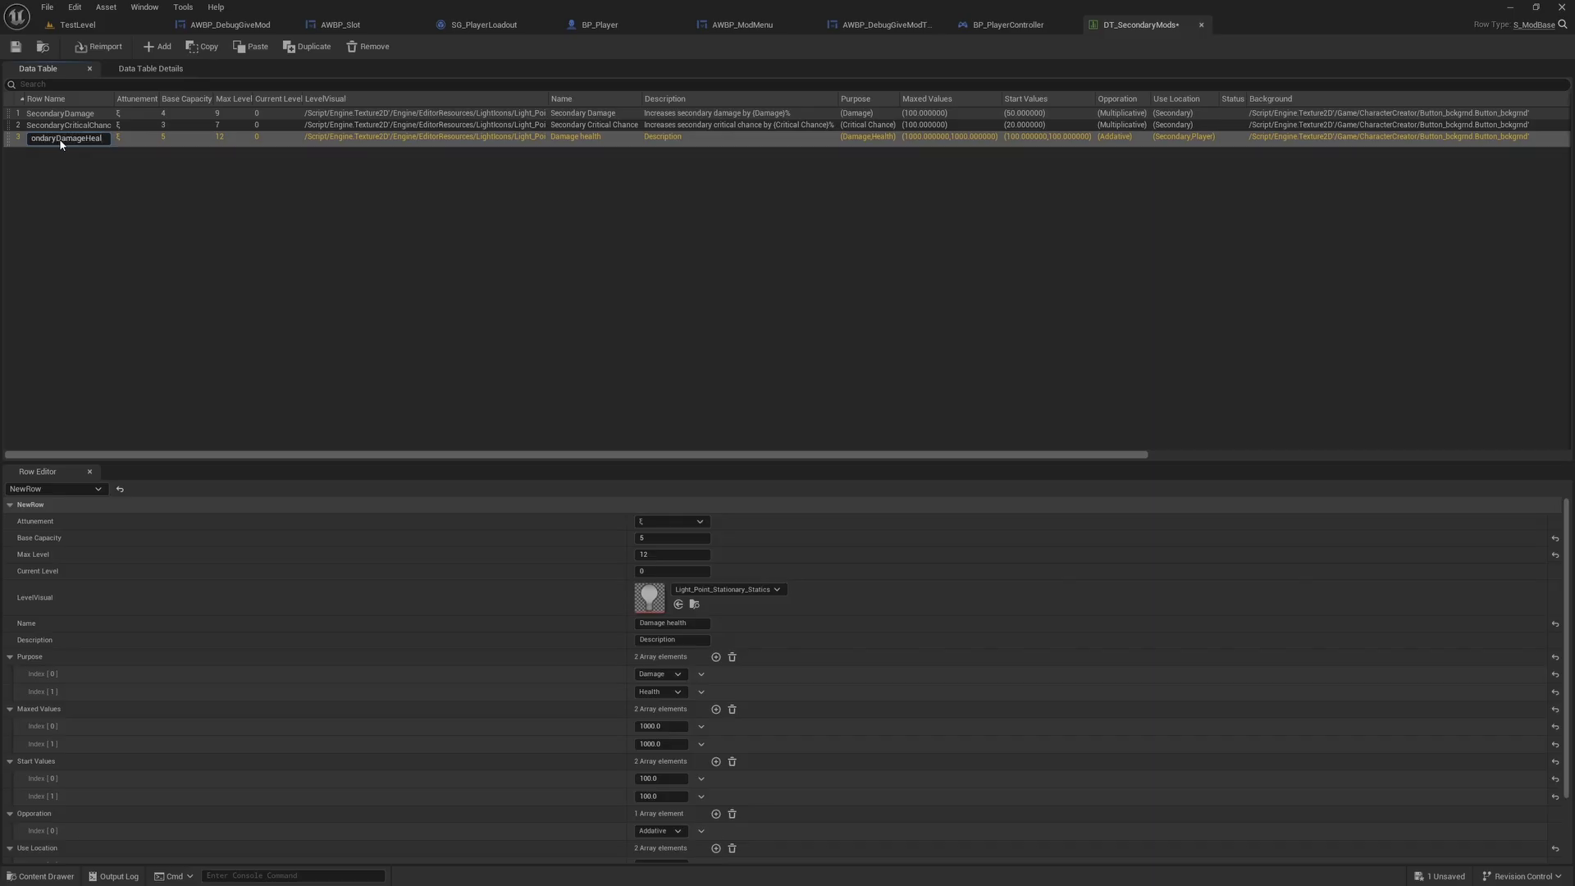
left_click(188, 248)
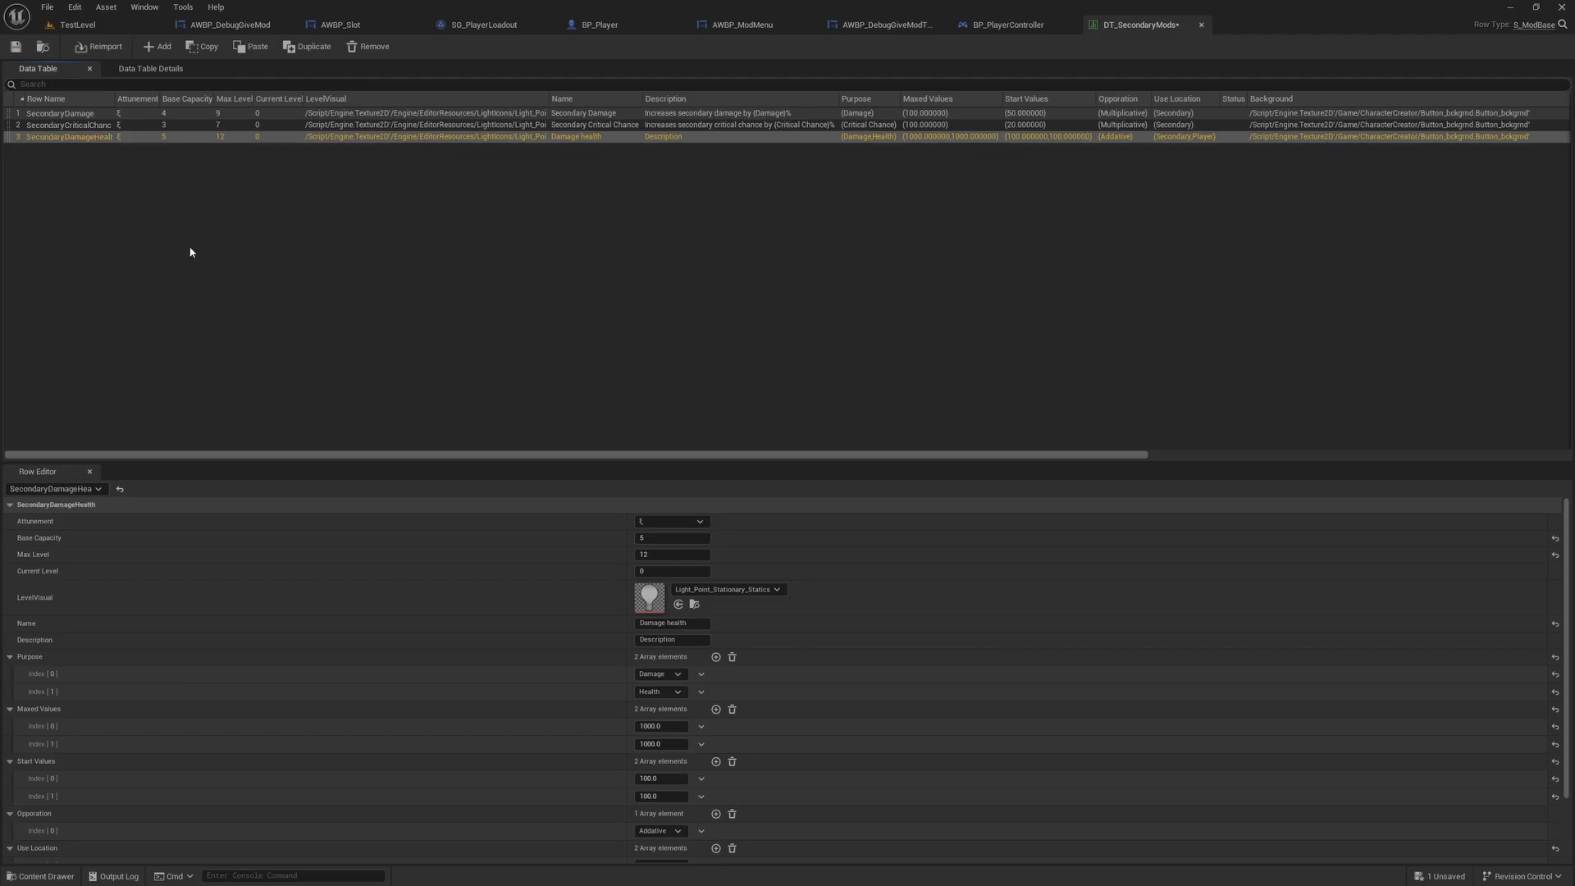
key("ctrl+s")
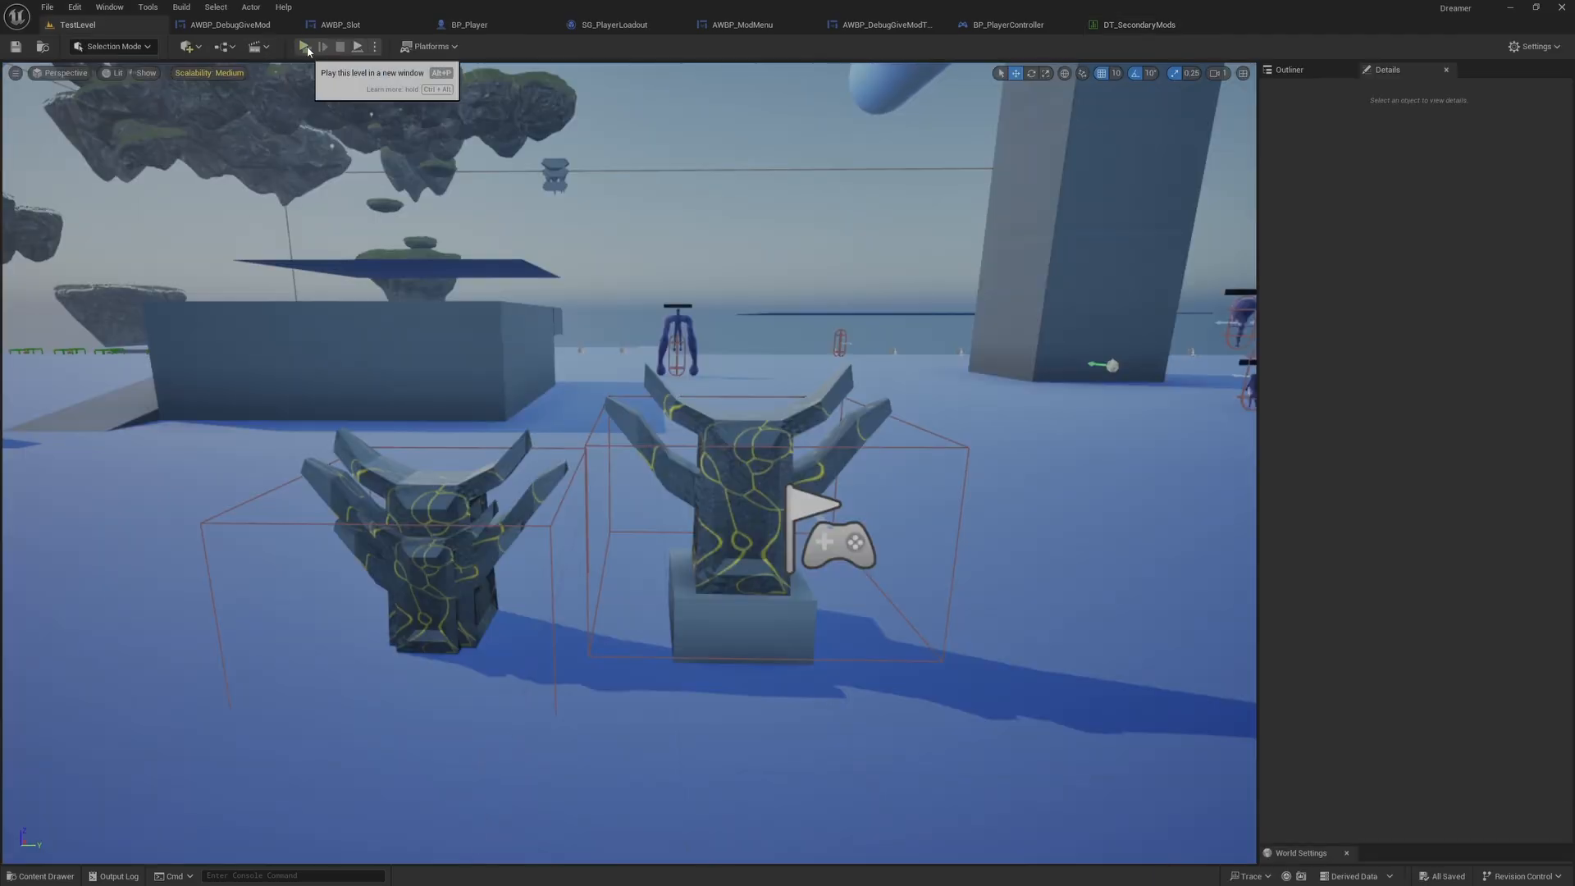
Play TestLevel in a new window and give the character the Damage health mod at the nearest mod station
left_click(304, 47)
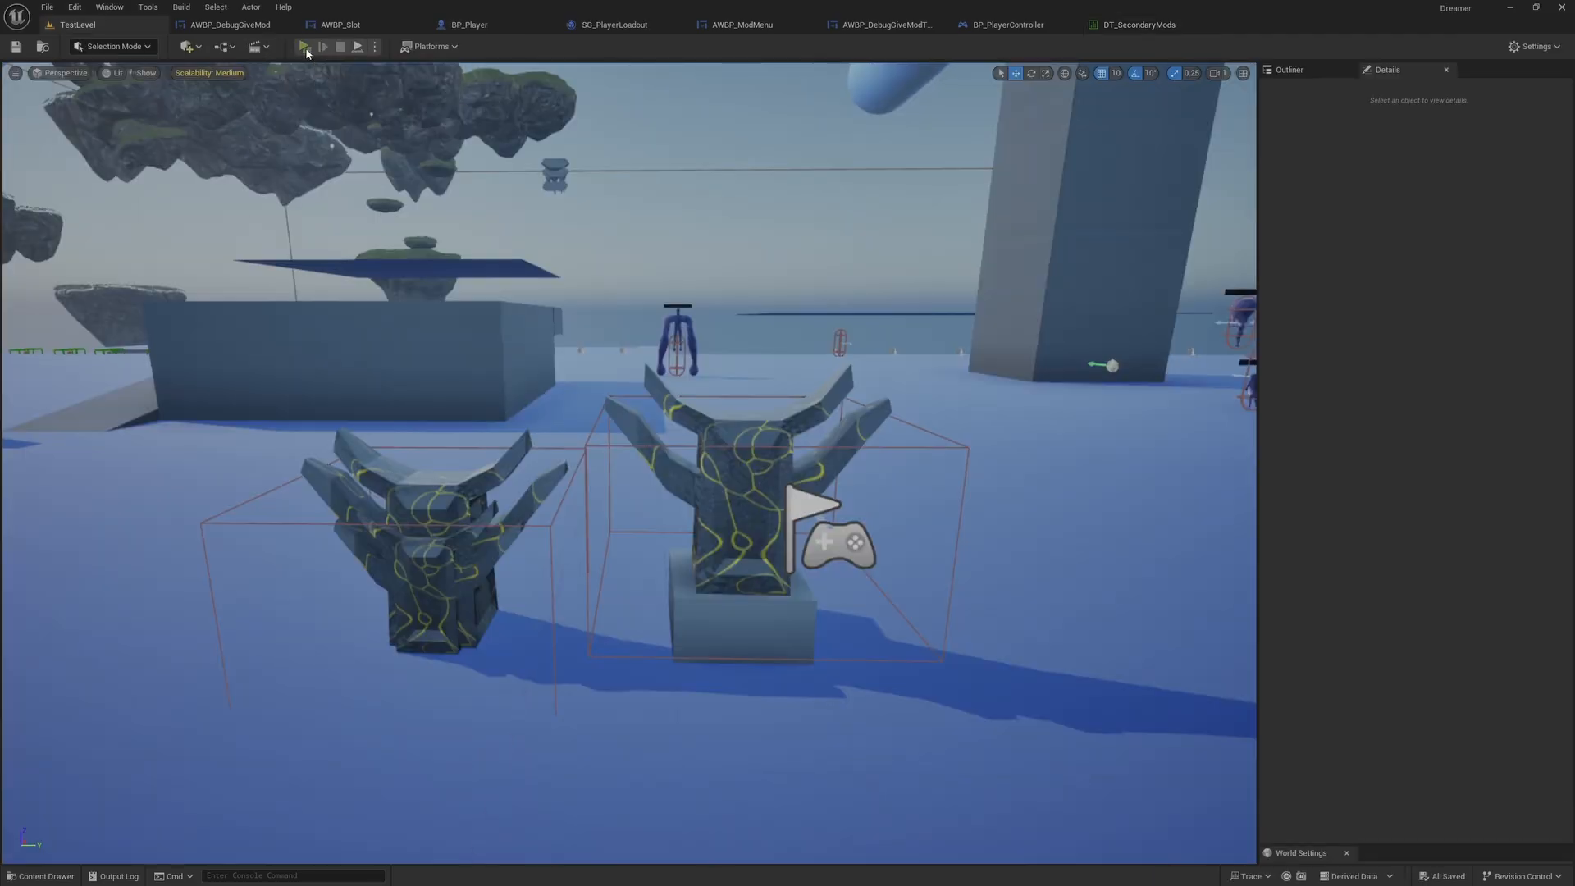
key("w")
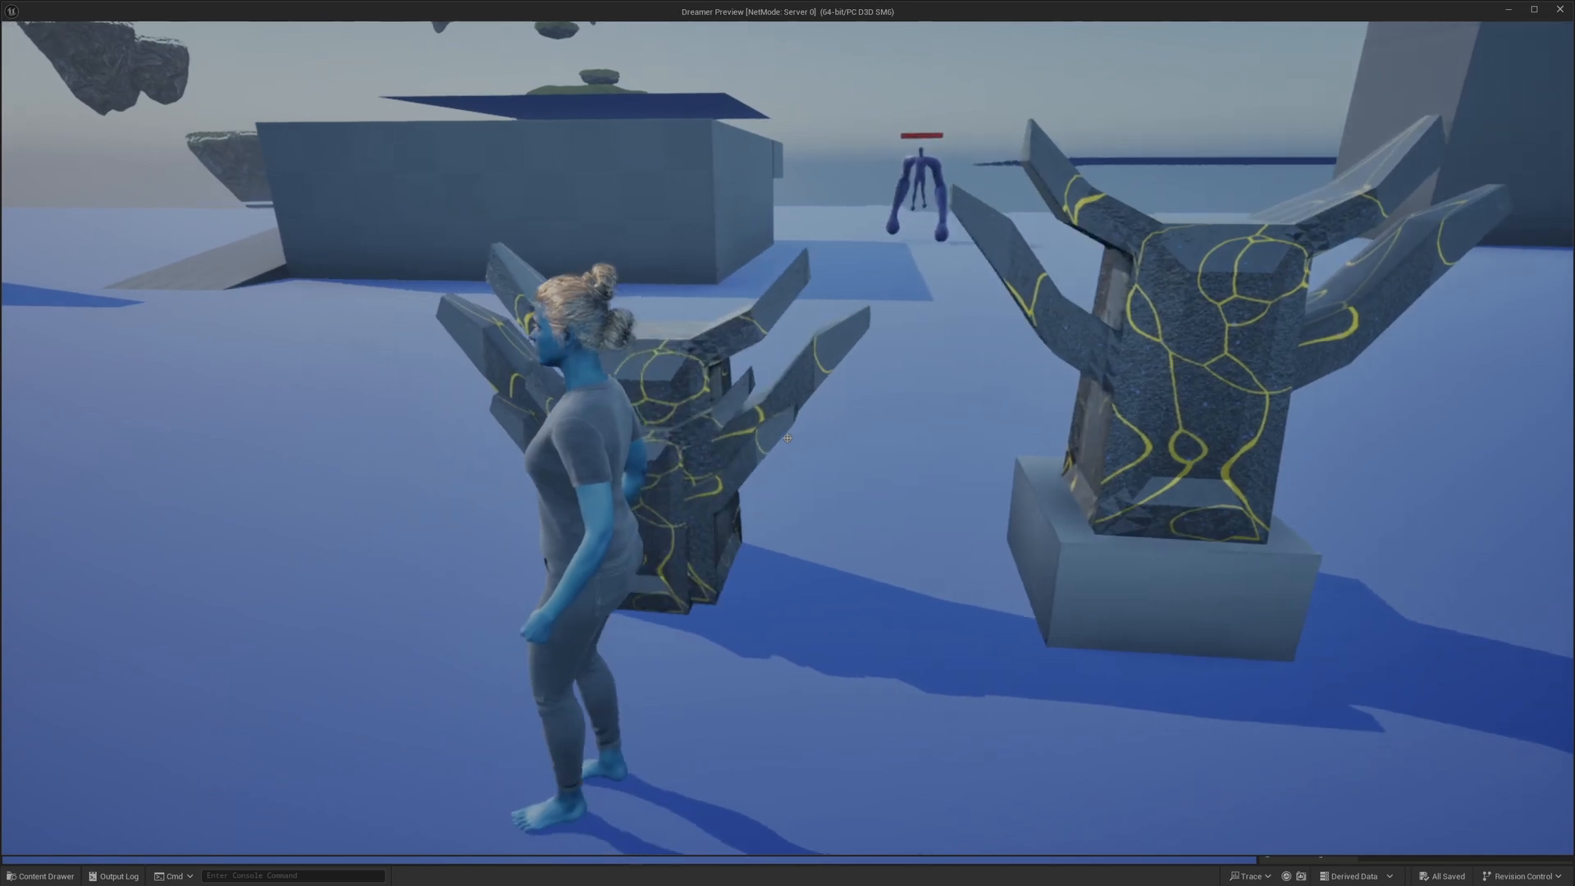
key("e")
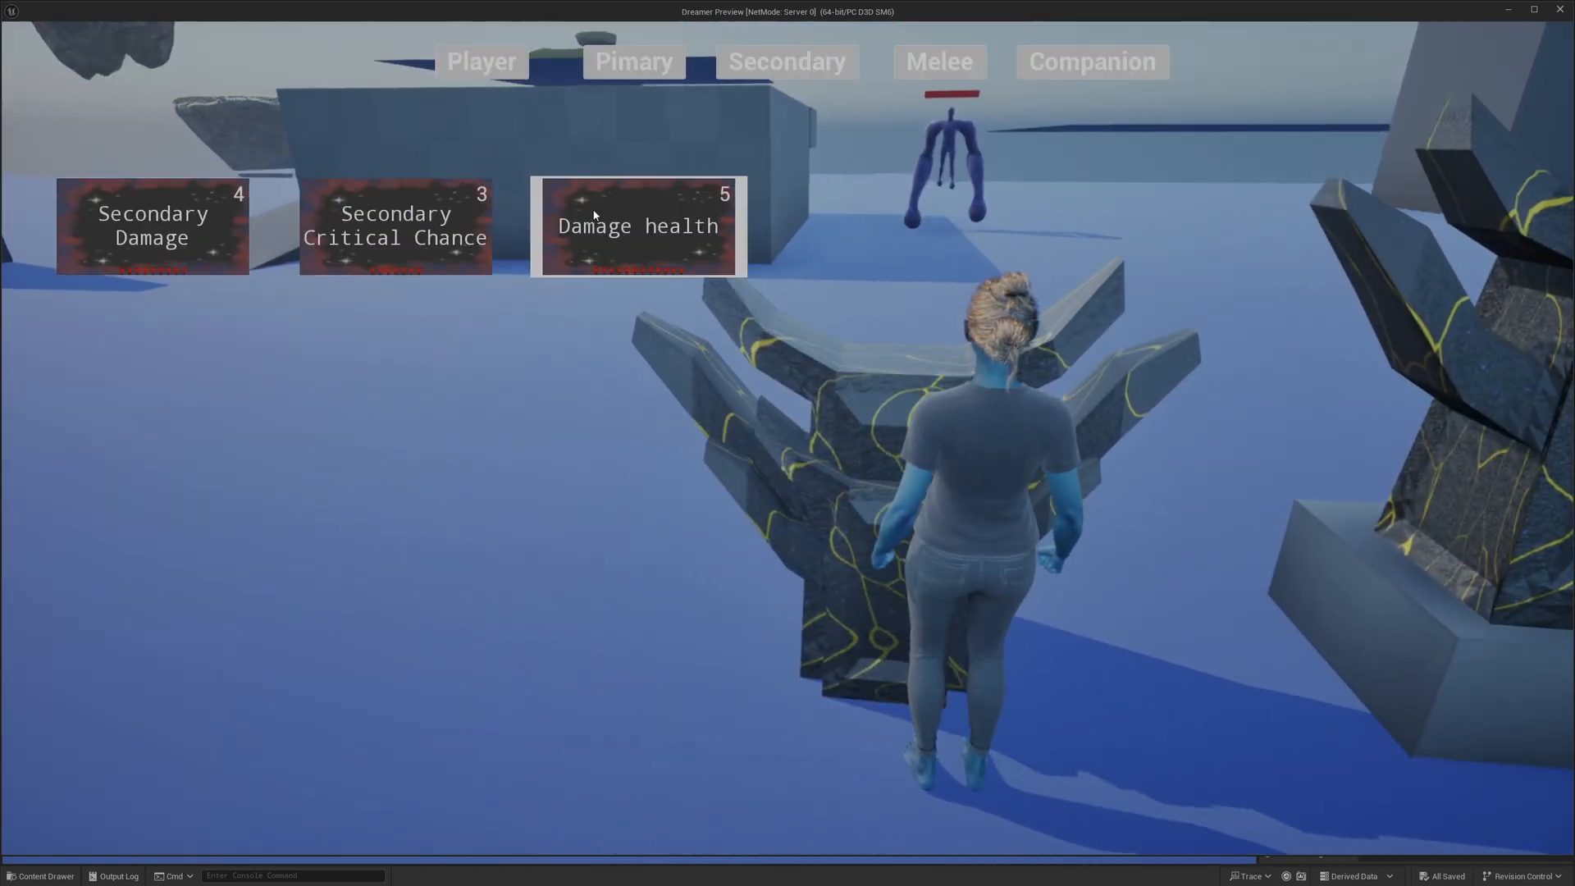
left_click(566, 232)
Open the Finger Pistol's mod loadout at the pedestal station and equip Damage health in the slot below Secondary Damage
key("d")
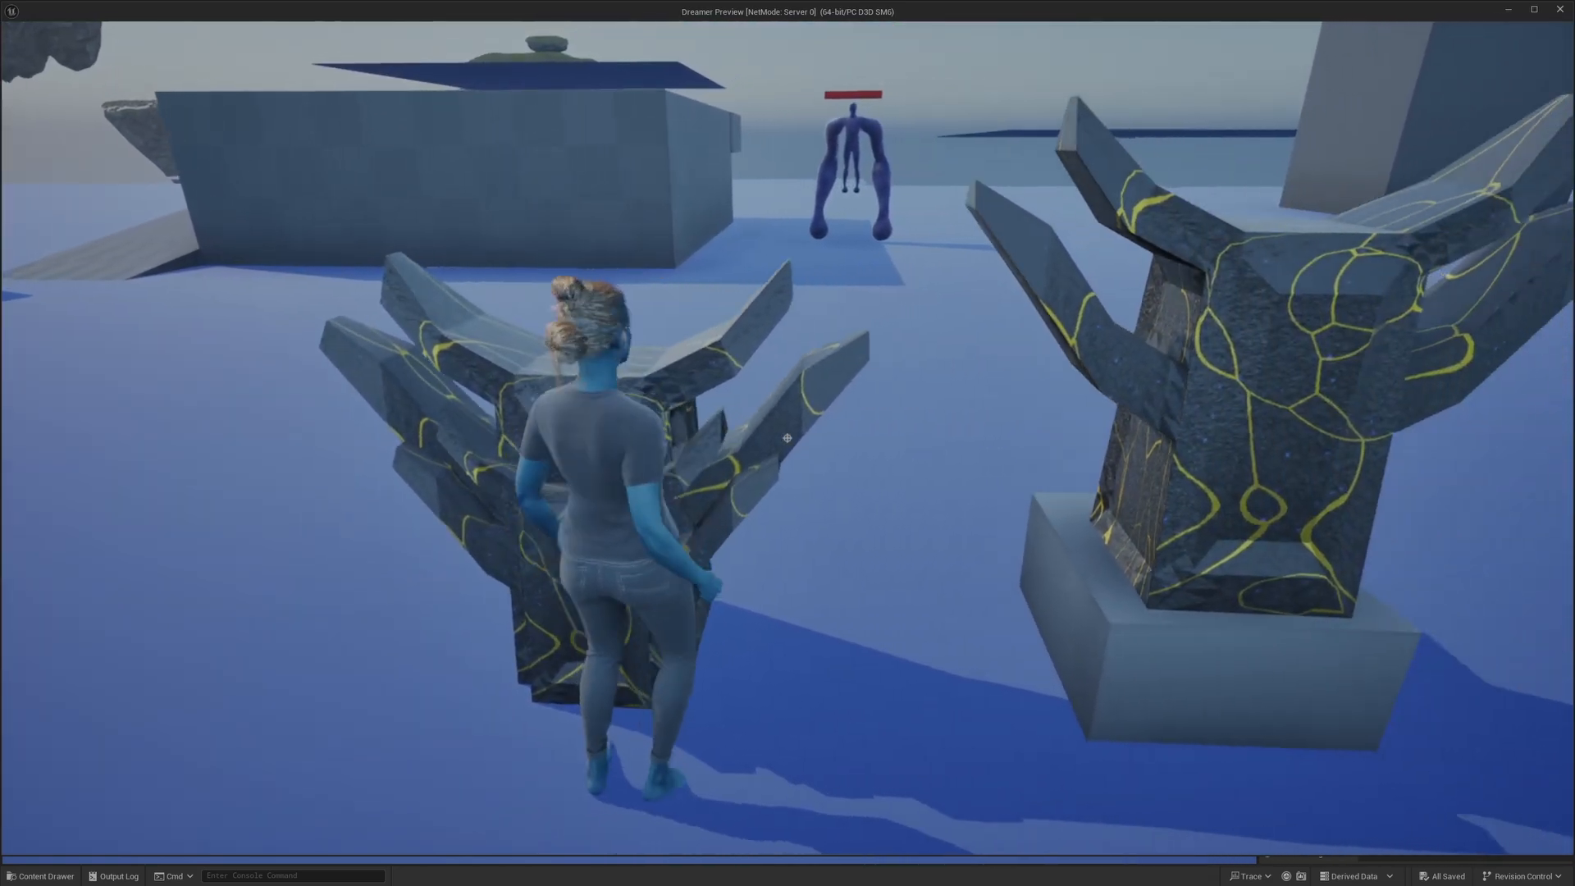
key("e")
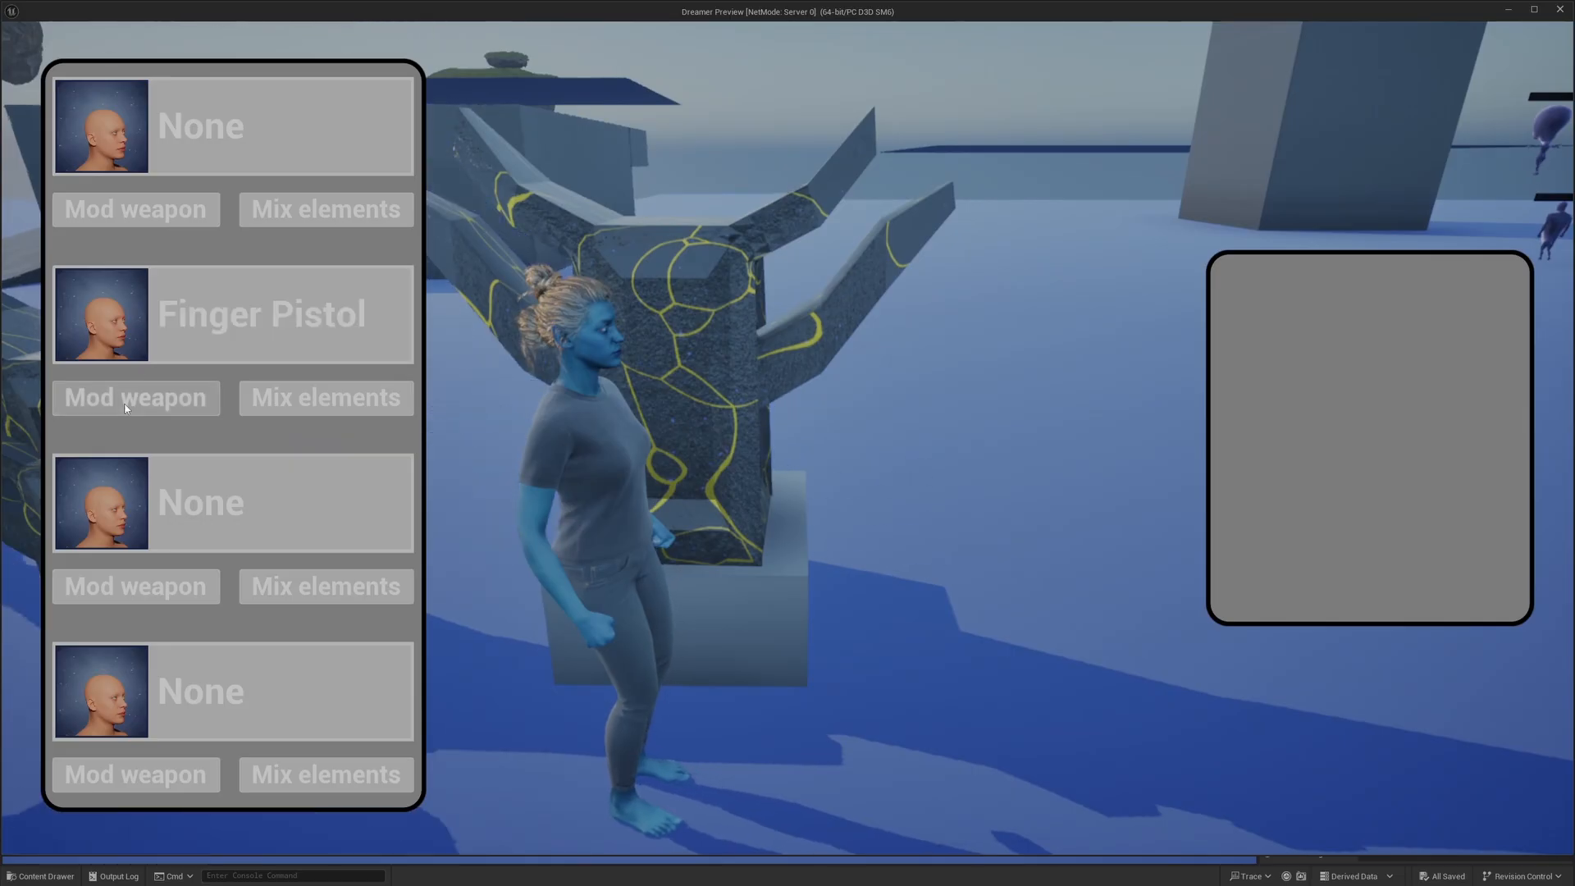
left_click(135, 397)
left_click_drag(135, 652, 382, 472)
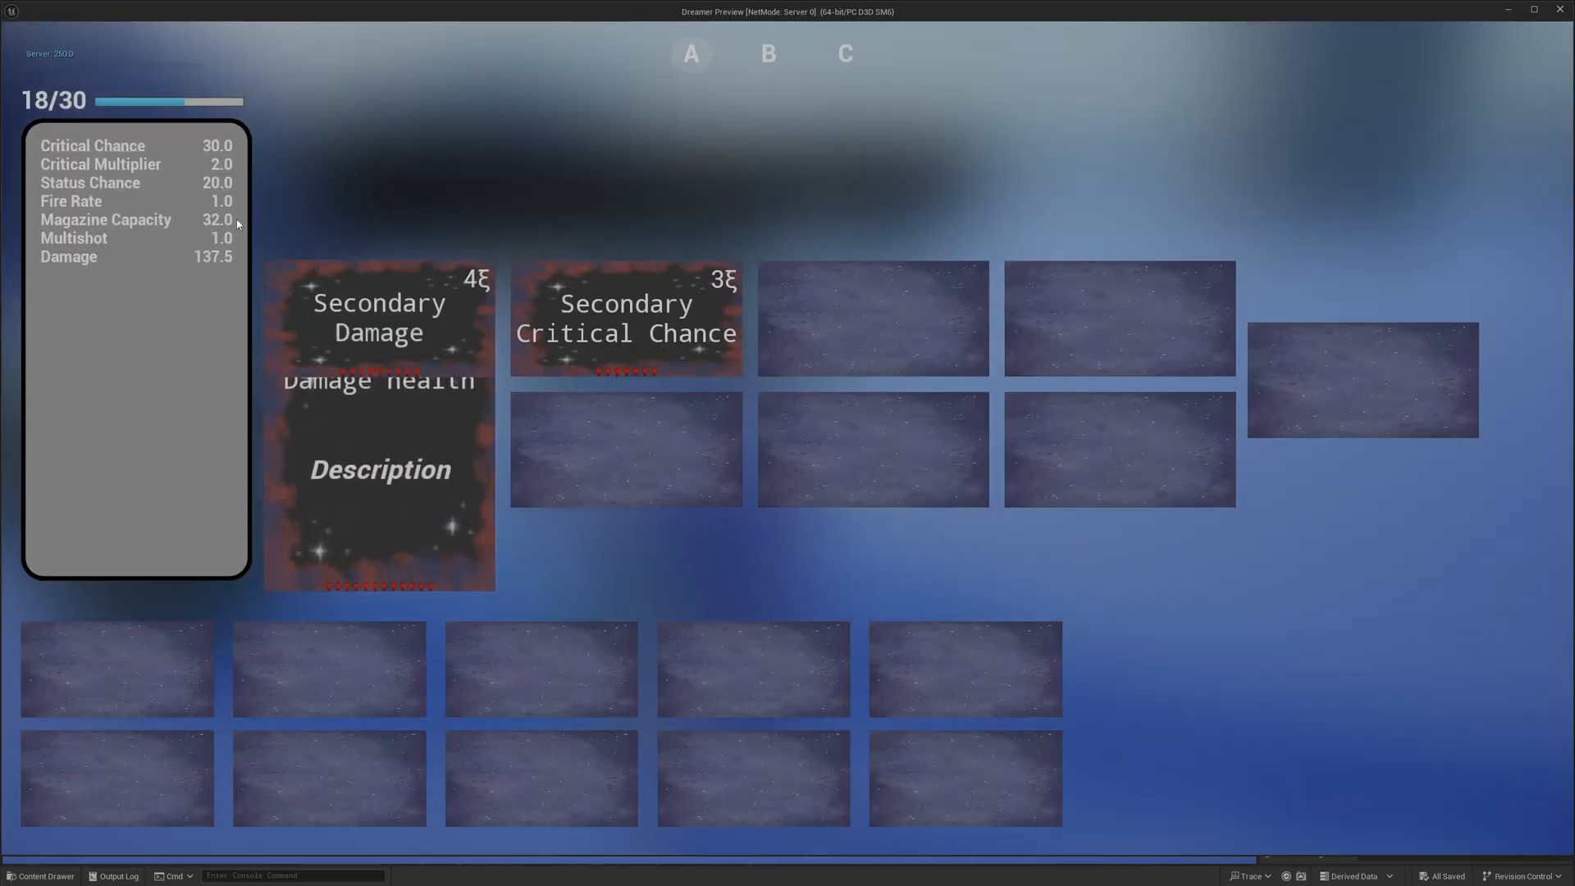
Leave the loadout menus, back away from the approaching enemies and shoot them with the Finger Pistol to test the mods
key("Escape")
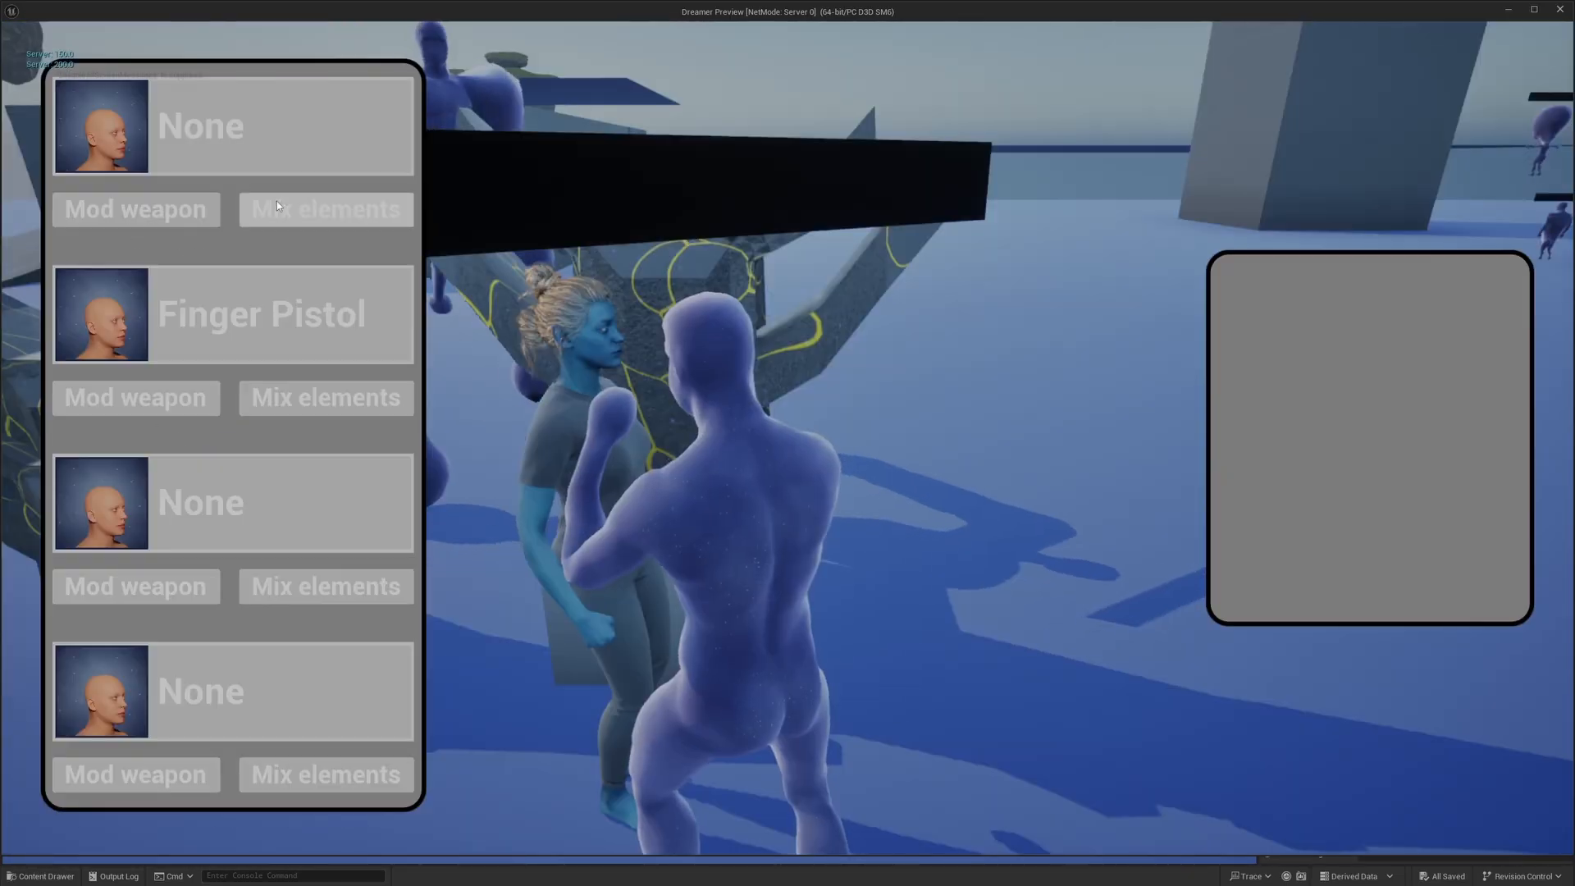
key("Escape")
key("s")
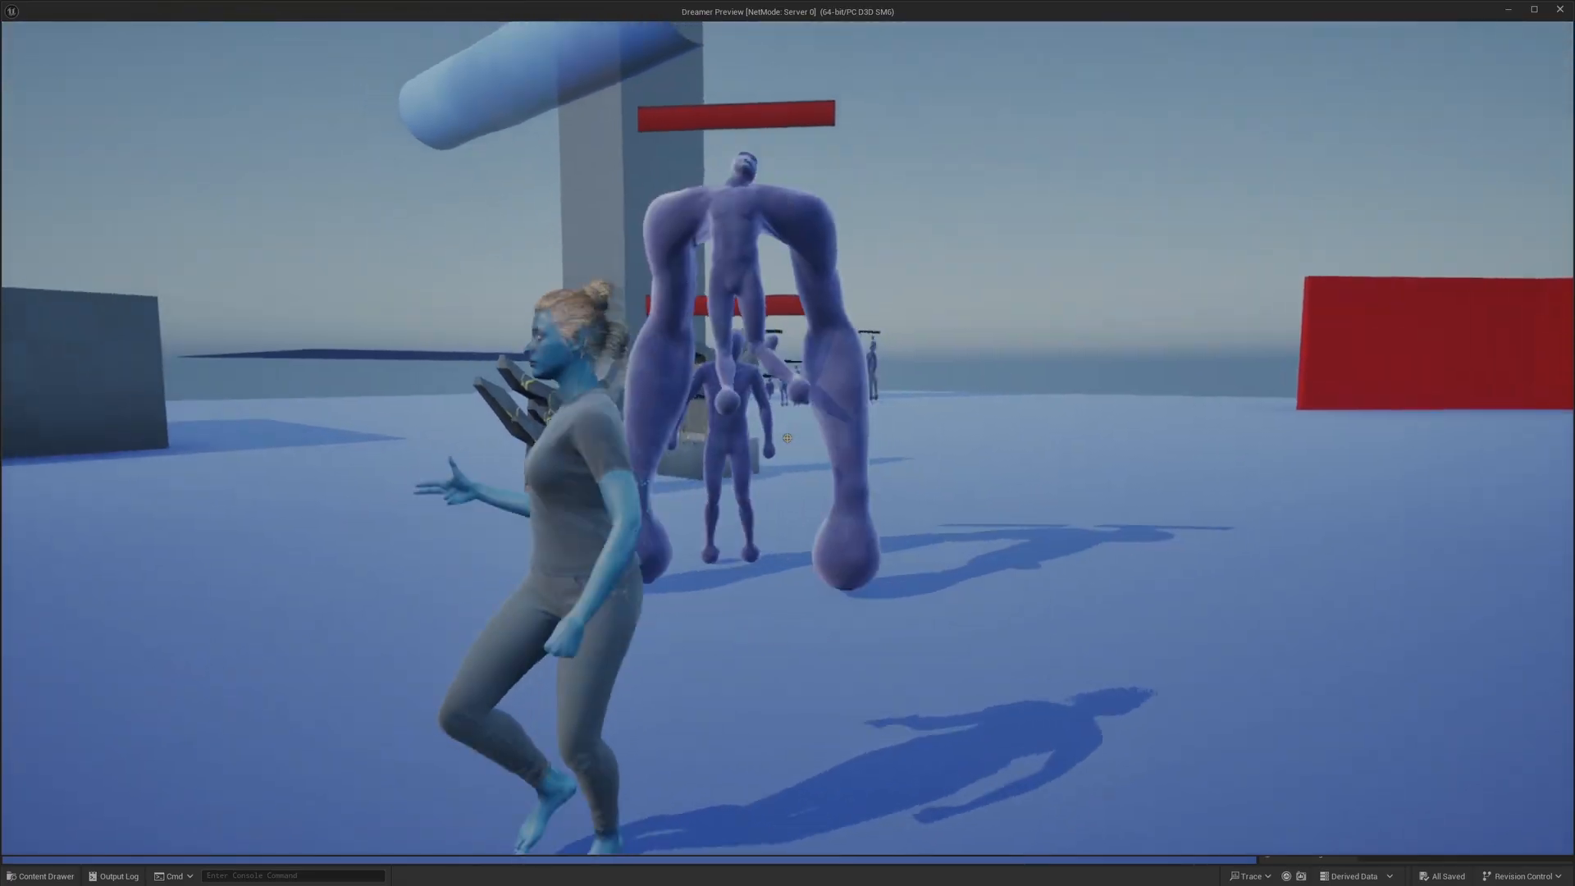
key("s")
left_click(787, 438)
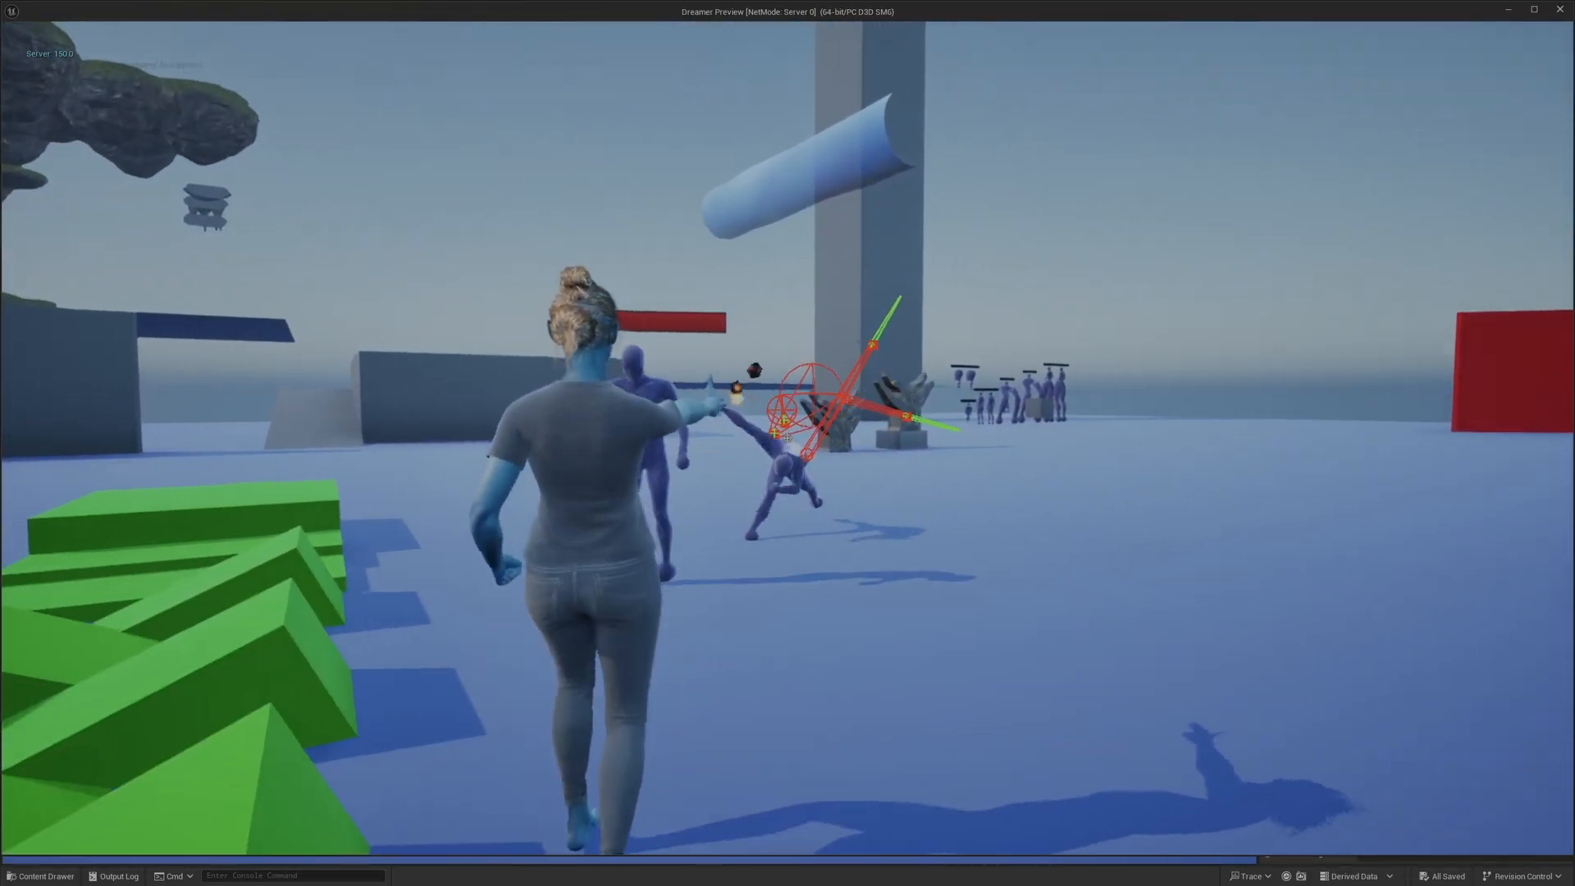
key("s")
left_click(787, 438)
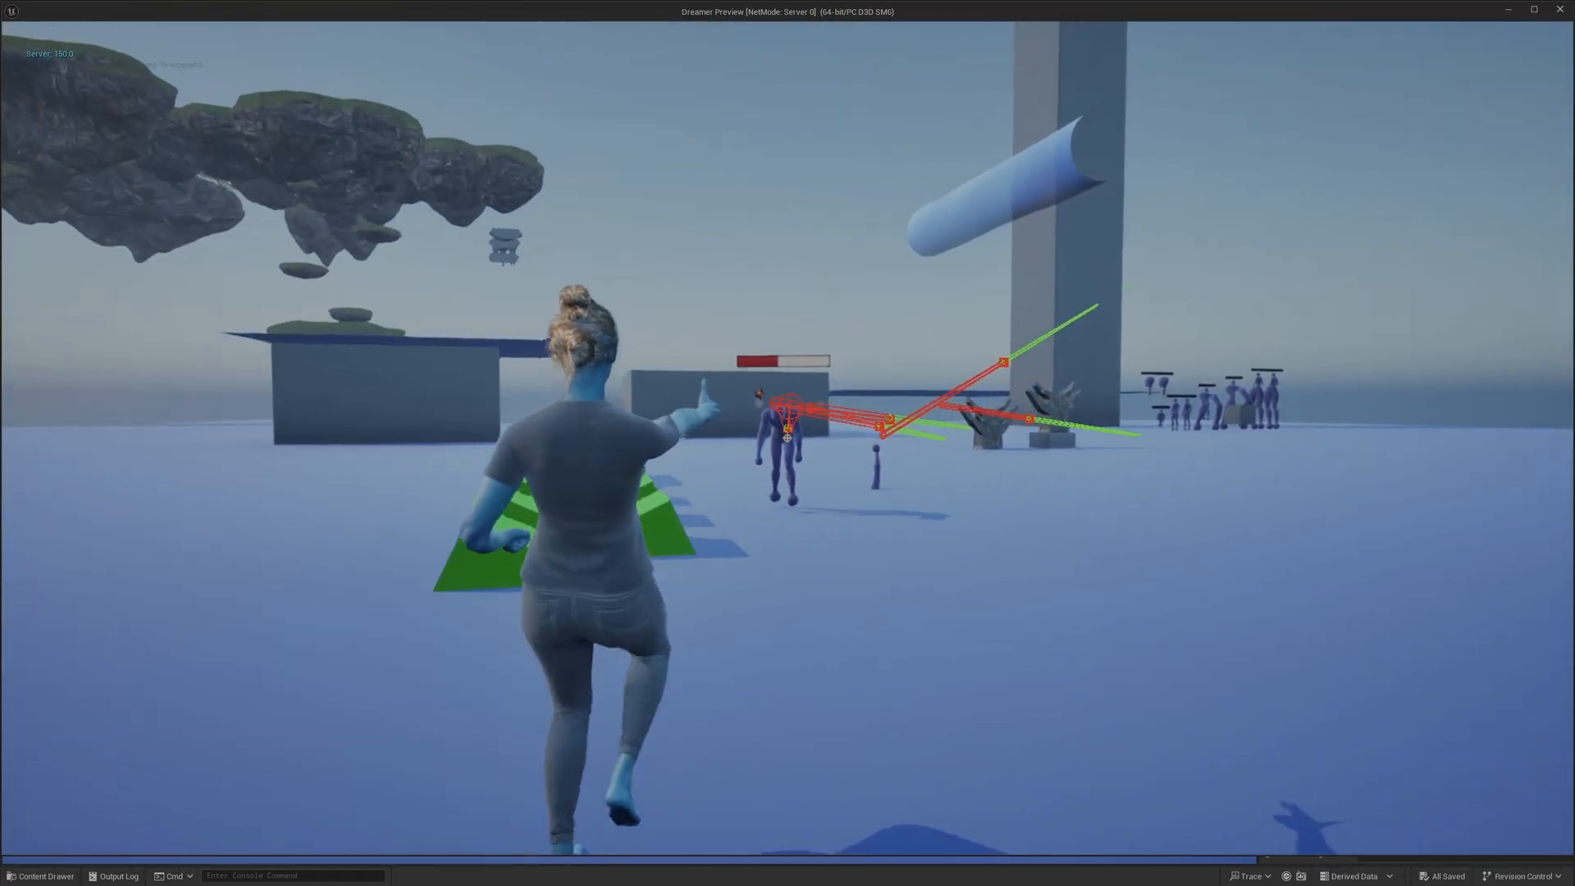
left_click(787, 438)
Reopen the Finger Pistol's mod loadout at the pedestal station and move Damage health to another slot and back
key("w")
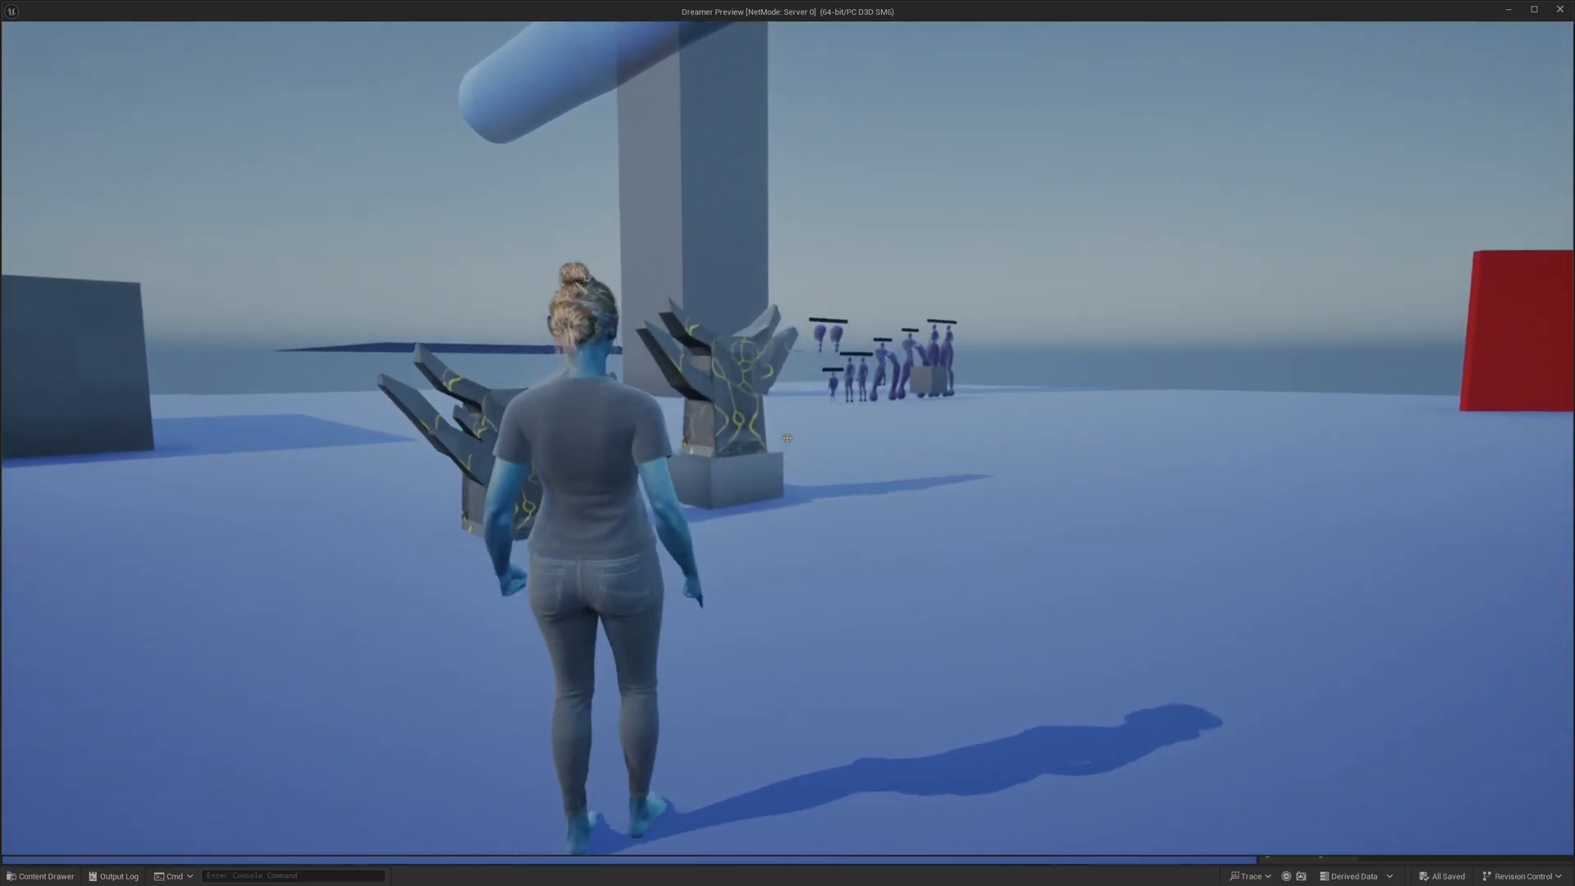
key("e")
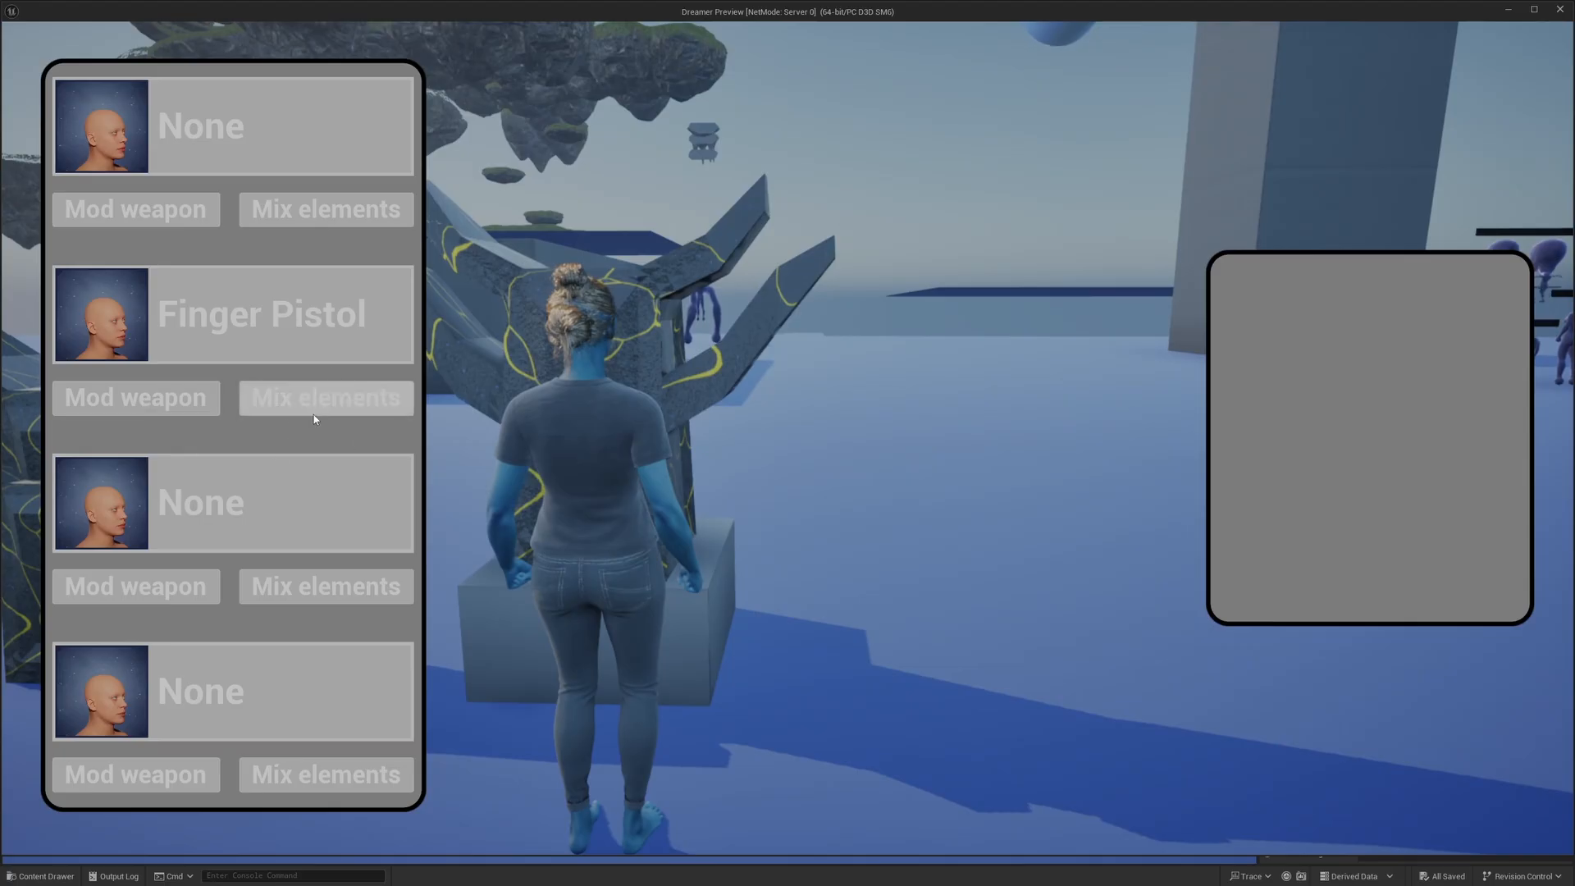
left_click(189, 393)
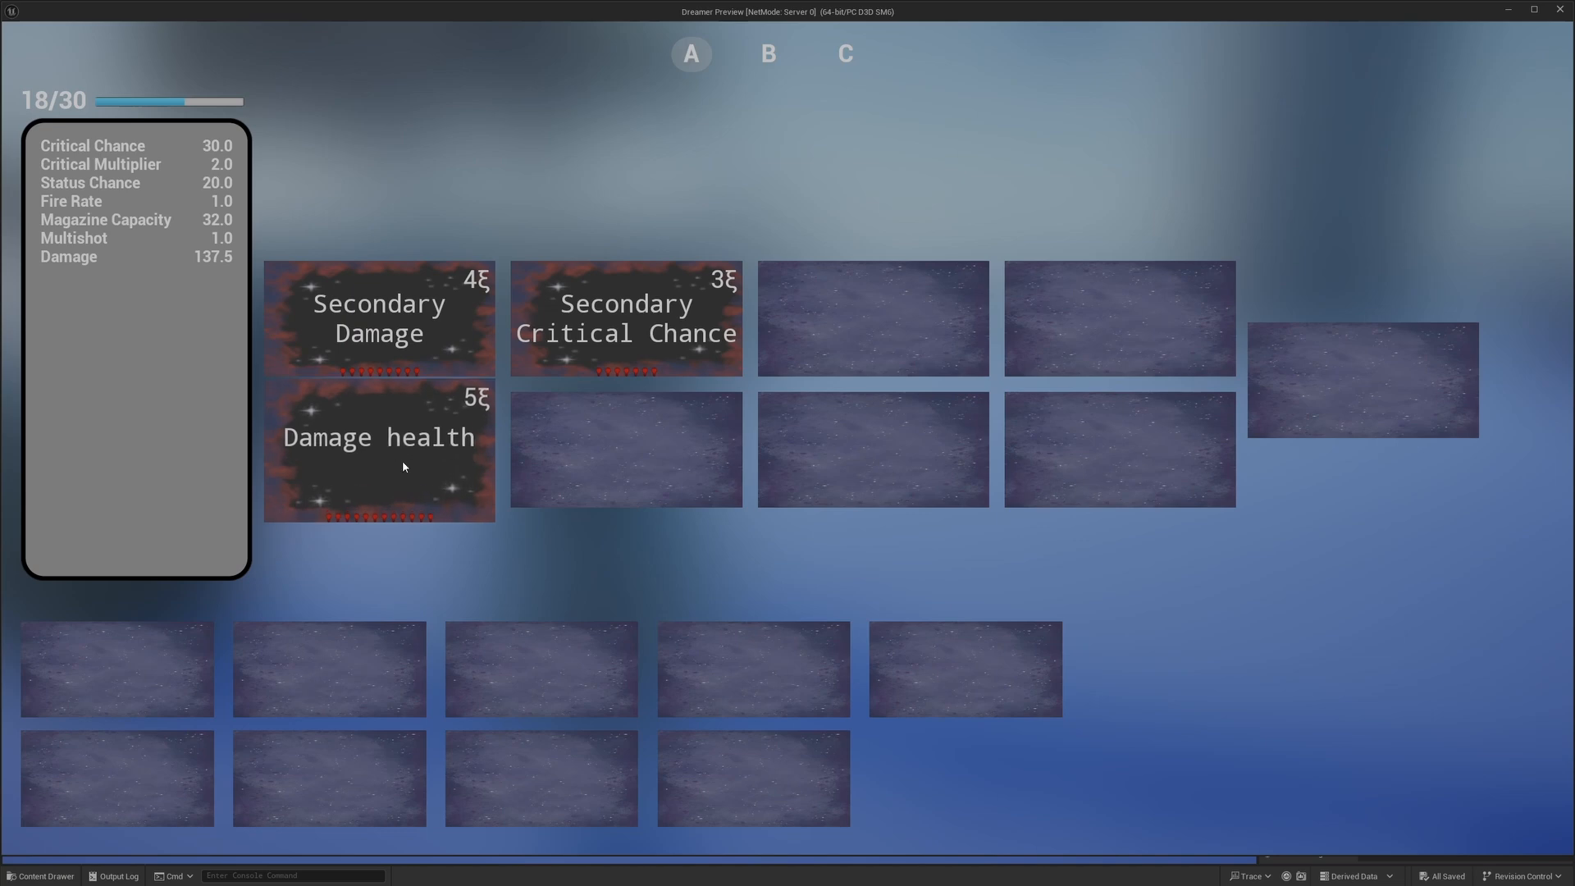
mouse_move(402, 465)
left_mouse_down()
mouse_move(393, 642)
mouse_move(621, 442)
left_mouse_up()
mouse_move(668, 239)
left_mouse_down()
mouse_move(451, 205)
mouse_move(458, 303)
mouse_move(410, 459)
mouse_move(436, 500)
mouse_move(426, 452)
left_mouse_up()
Move Secondary Damage to the slot below Secondary Critical Chance and Damage health into the first upper slot
mouse_move(343, 314)
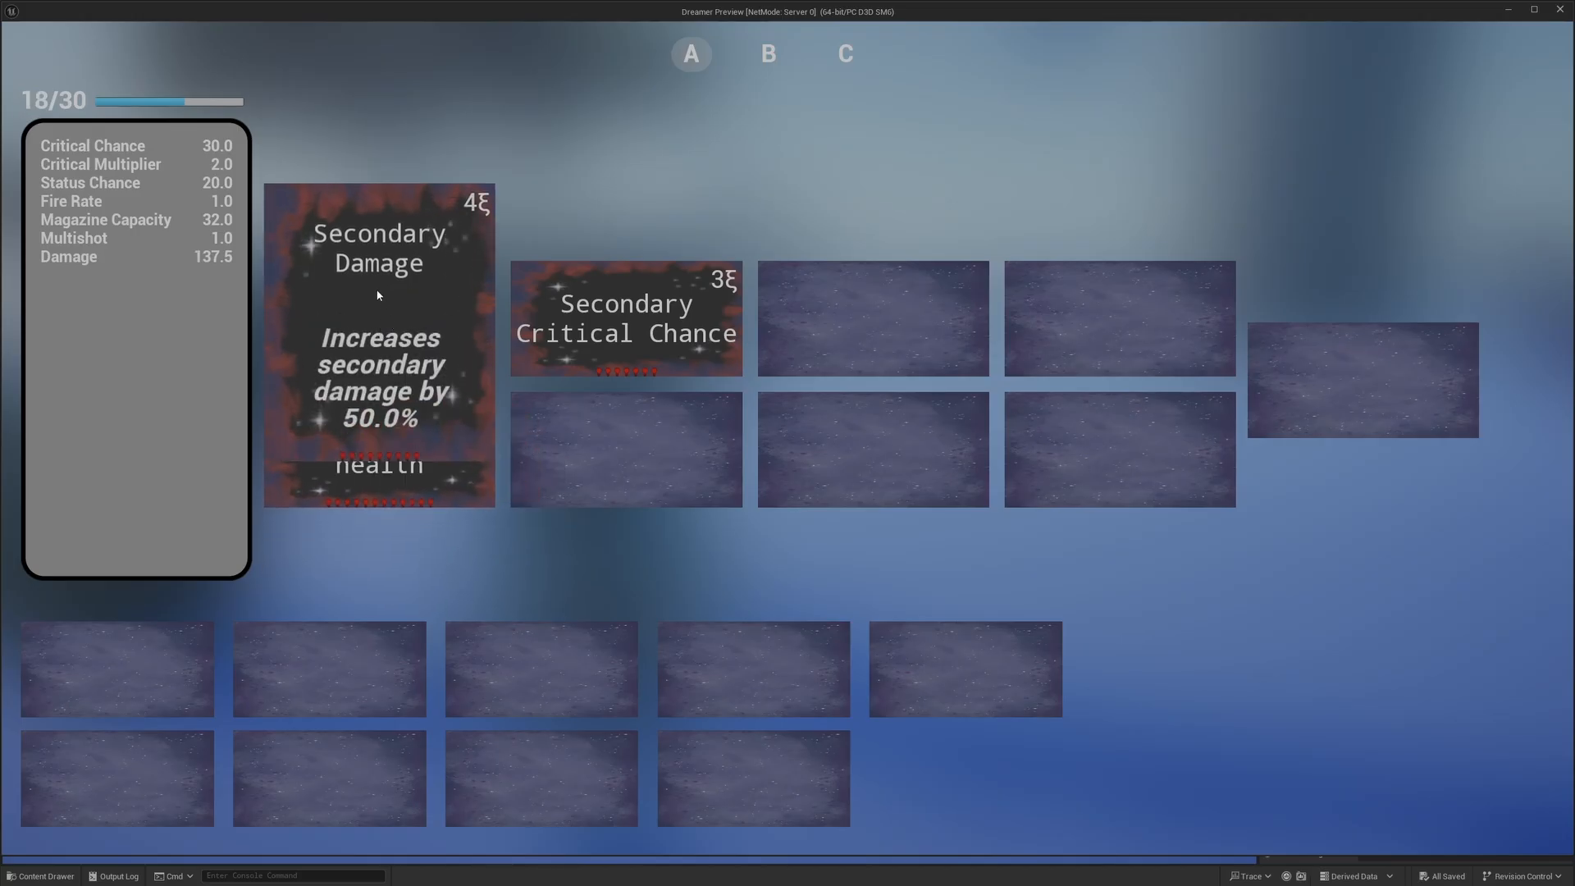
mouse_move(378, 295)
left_mouse_down()
mouse_move(582, 447)
mouse_move(578, 425)
left_mouse_up()
mouse_move(423, 447)
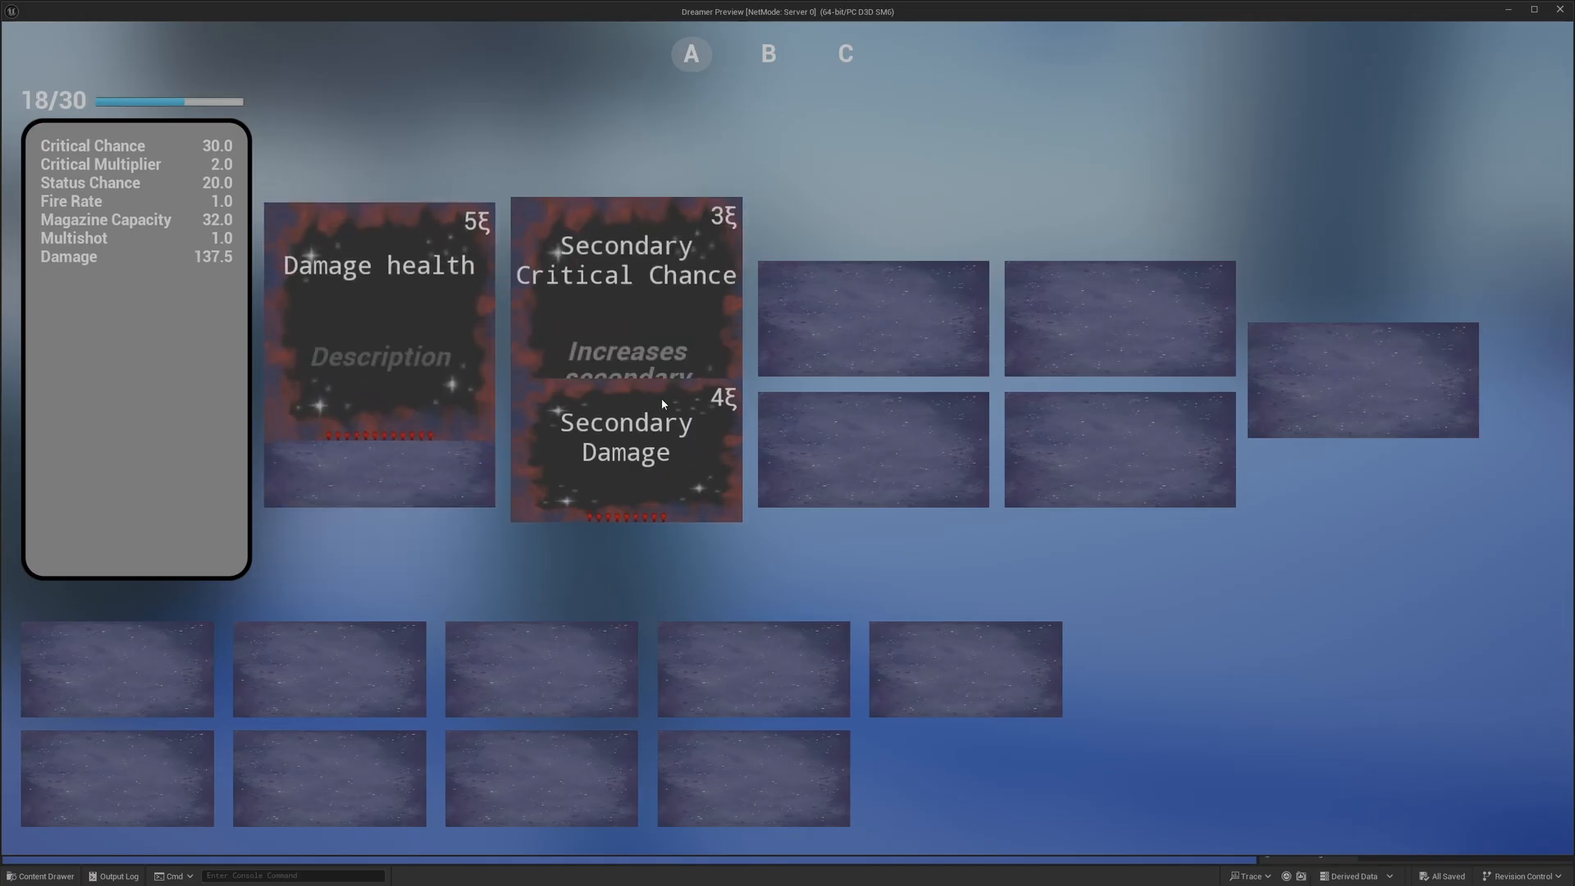
Swap Secondary Damage with Secondary Critical Chance, and place Secondary Critical Chance in the fourth slot of the lower equipped row
left_click_drag(664, 433, 642, 333)
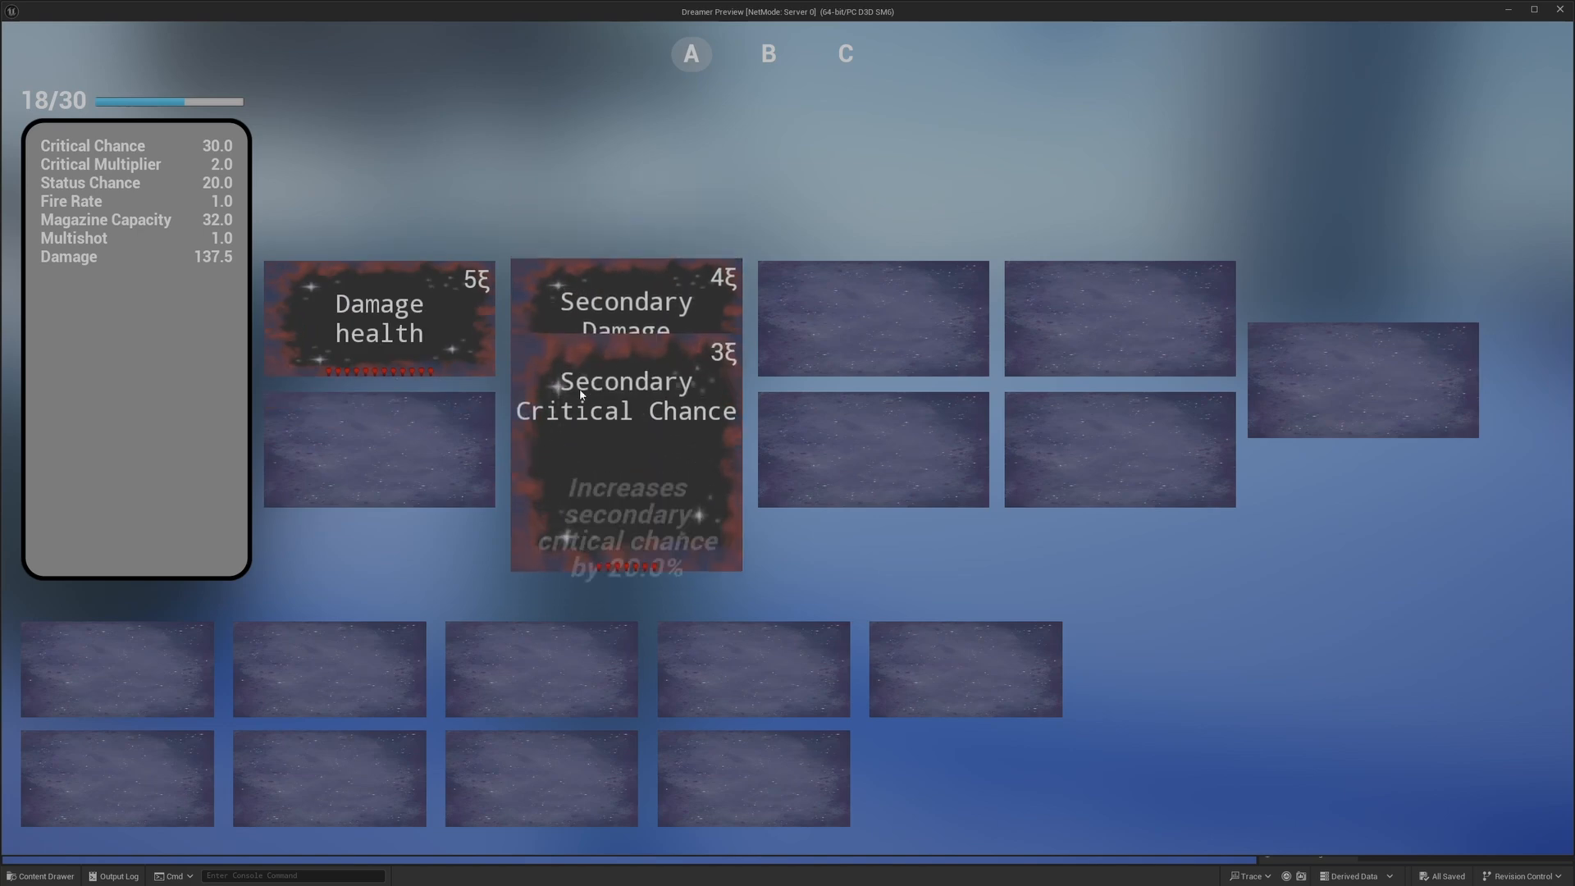
left_click_drag(634, 432, 1134, 419)
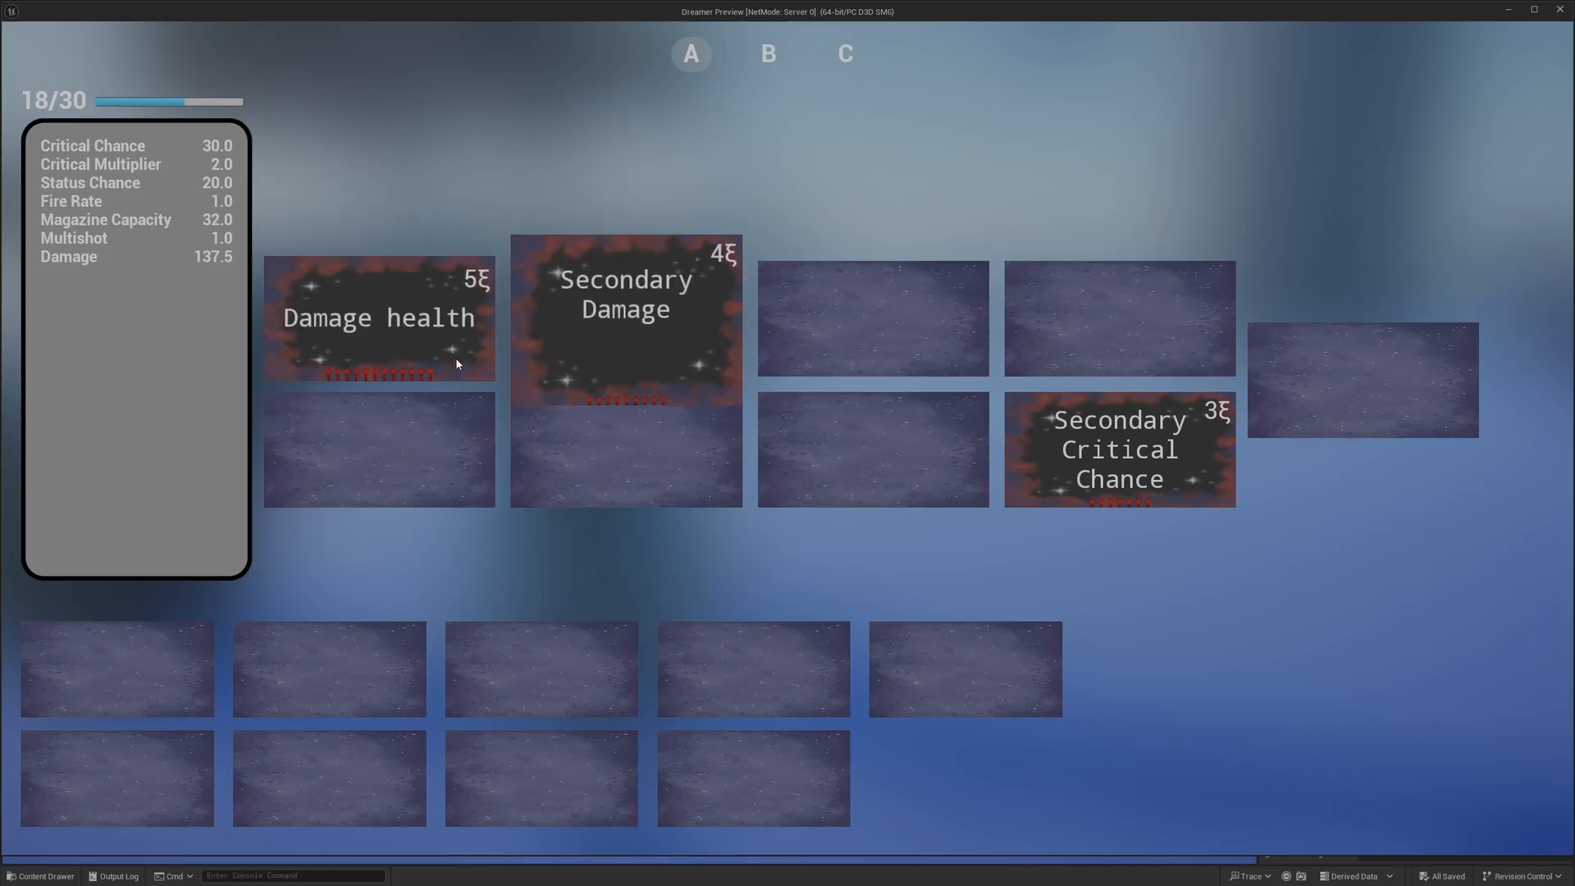
mouse_move(1114, 438)
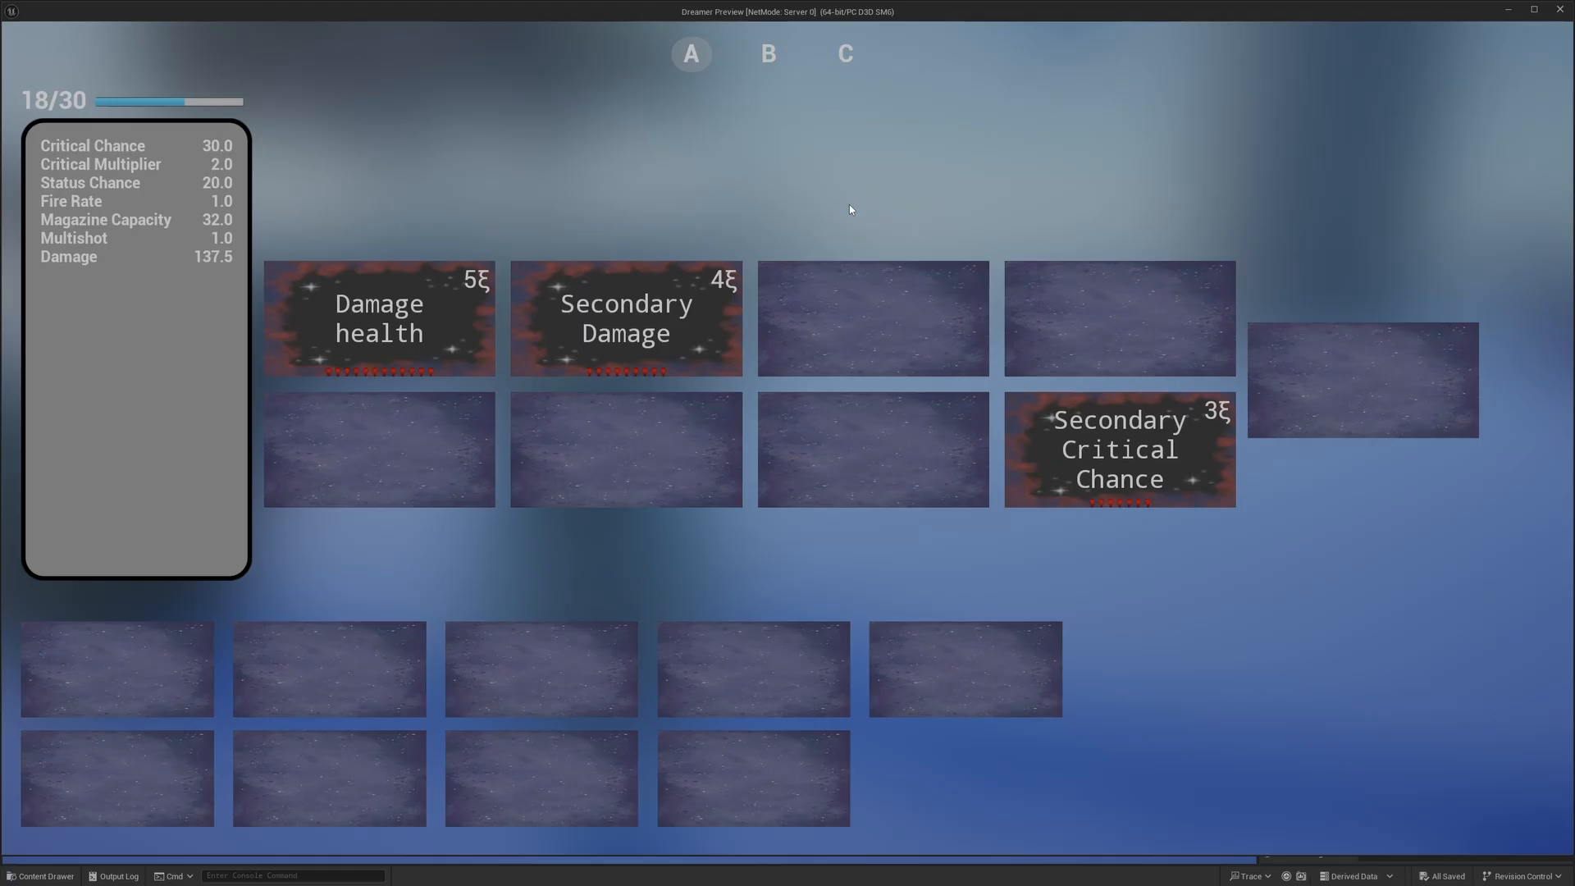
mouse_move(593, 297)
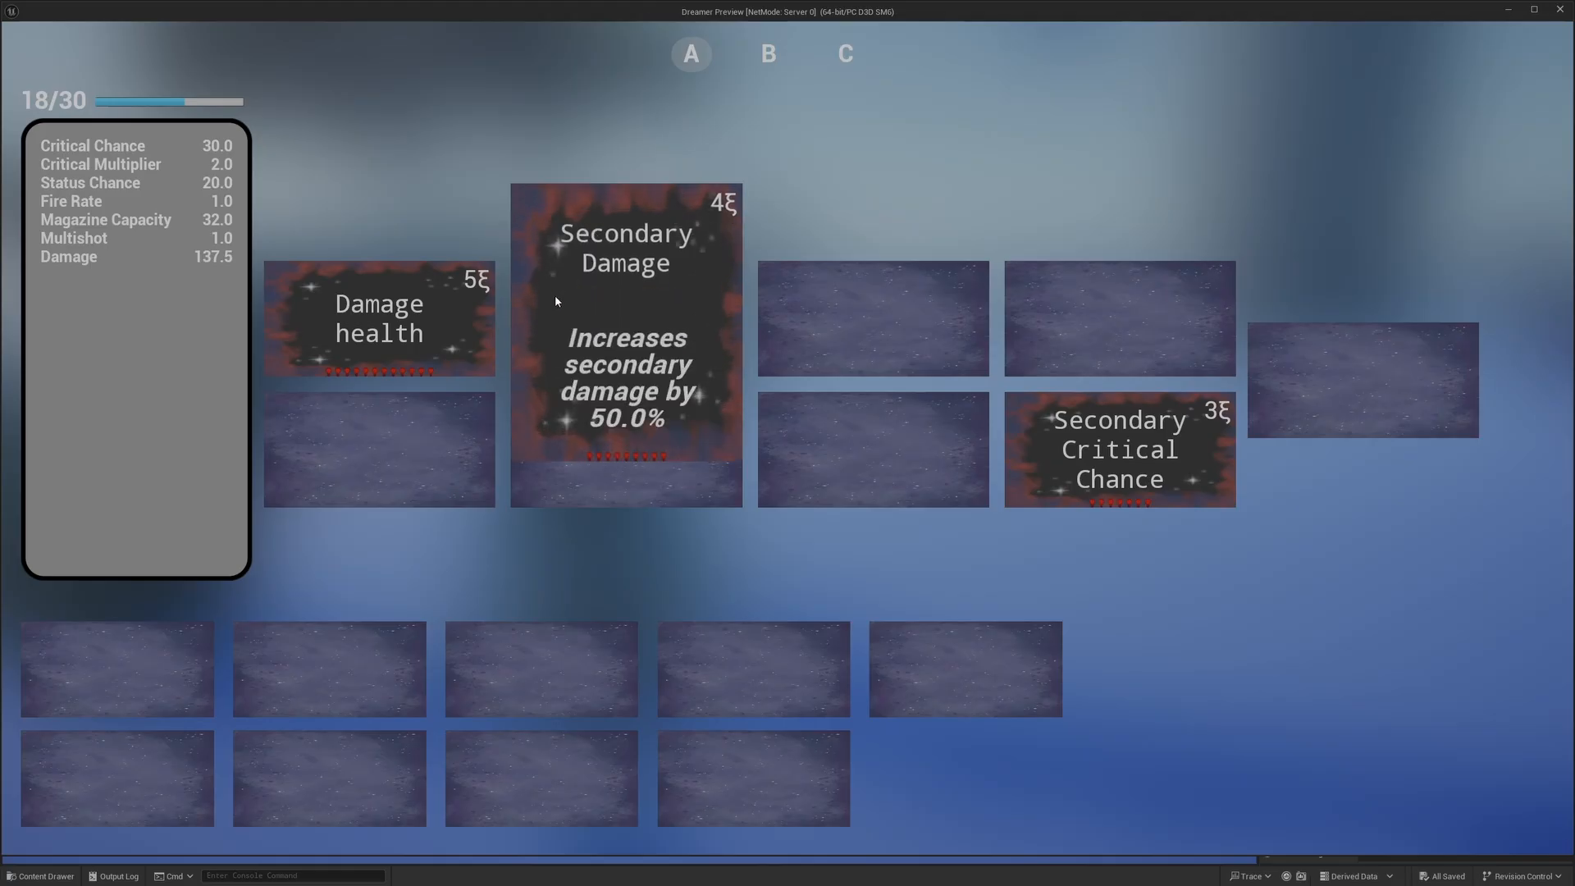